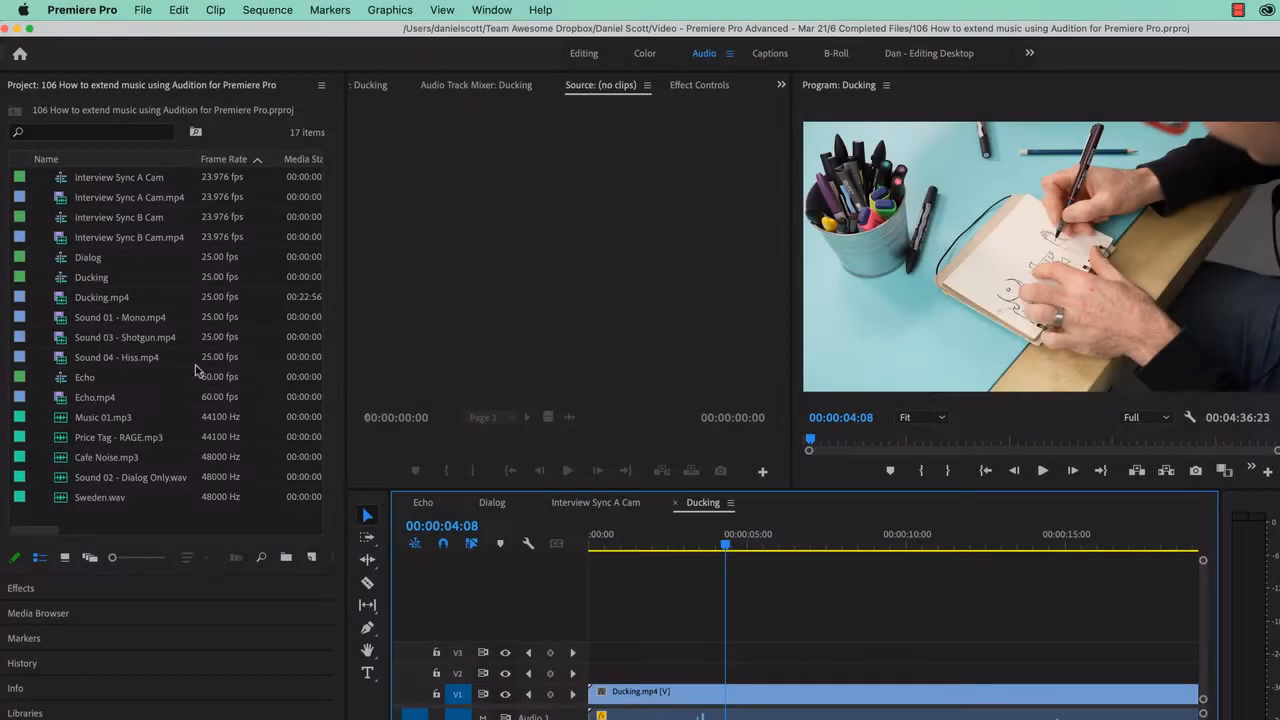
Step: Create a new sequence from the Interview Sync A Cam.mp4 clip
left_click(117, 186)
left_click(104, 205)
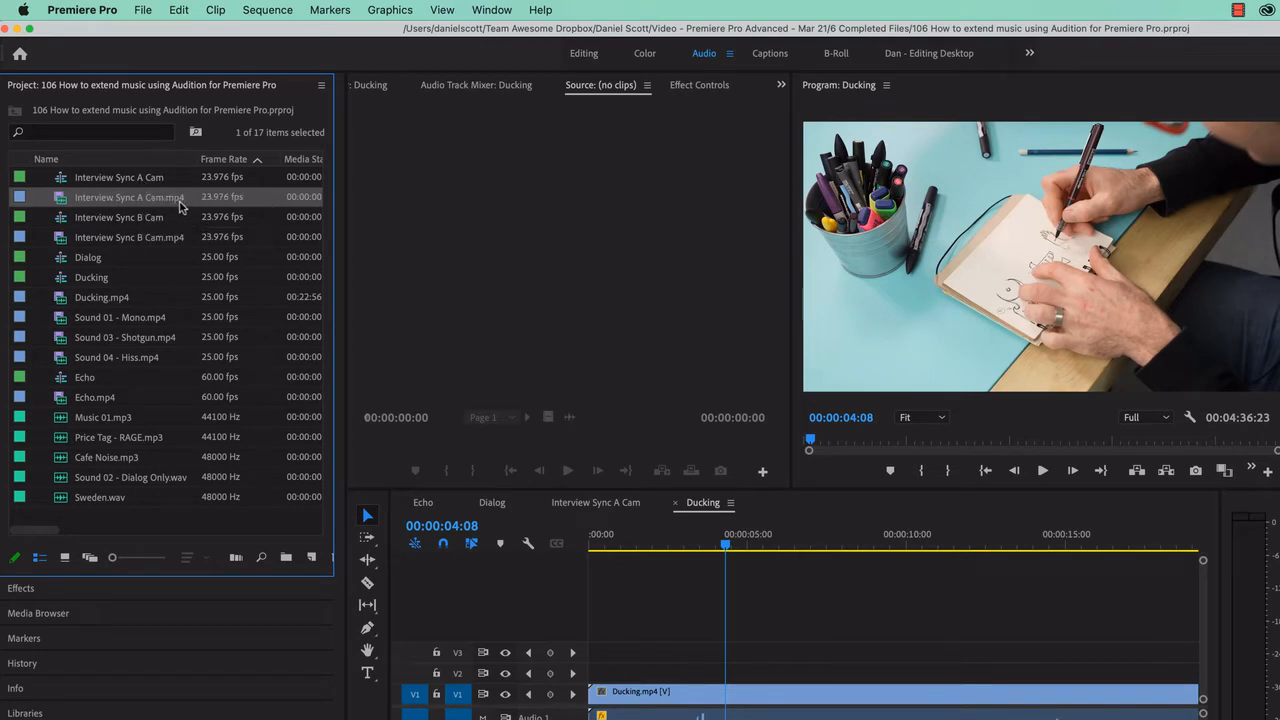
left_click_drag(310, 558, 310, 558)
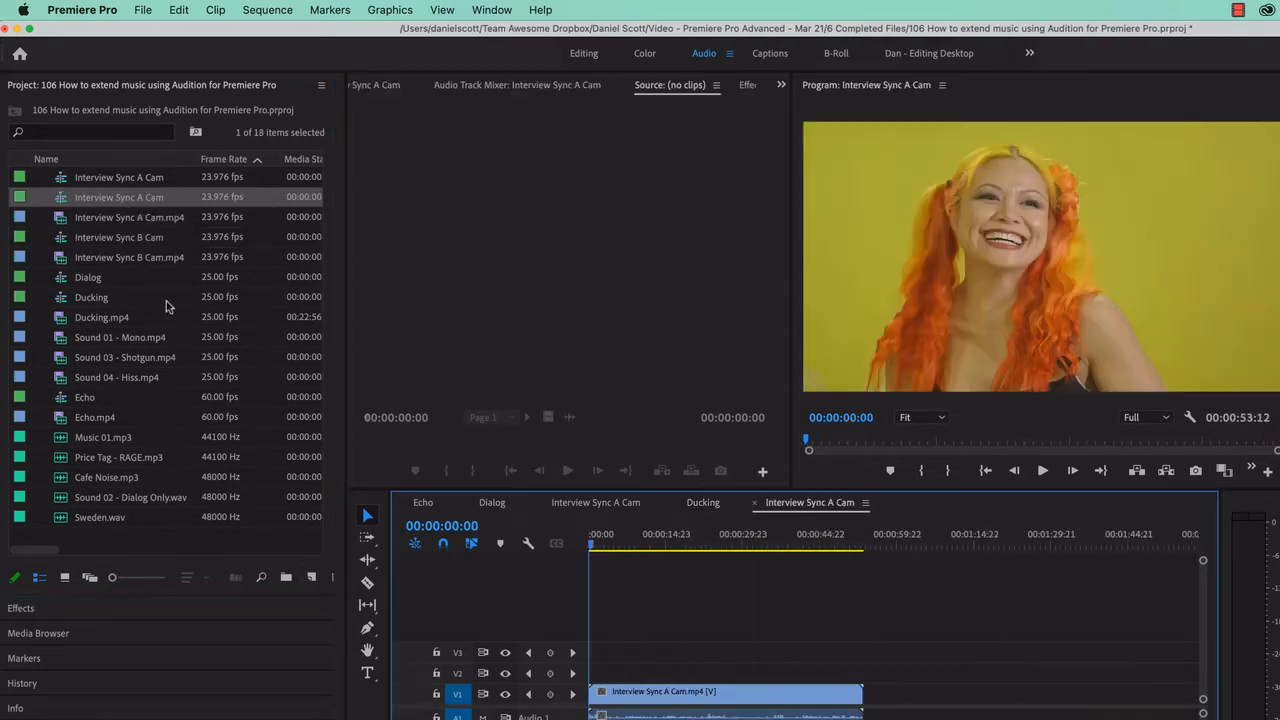
Step: Rename the new Interview Sync A Cam sequence as Music Extend
left_click(104, 198)
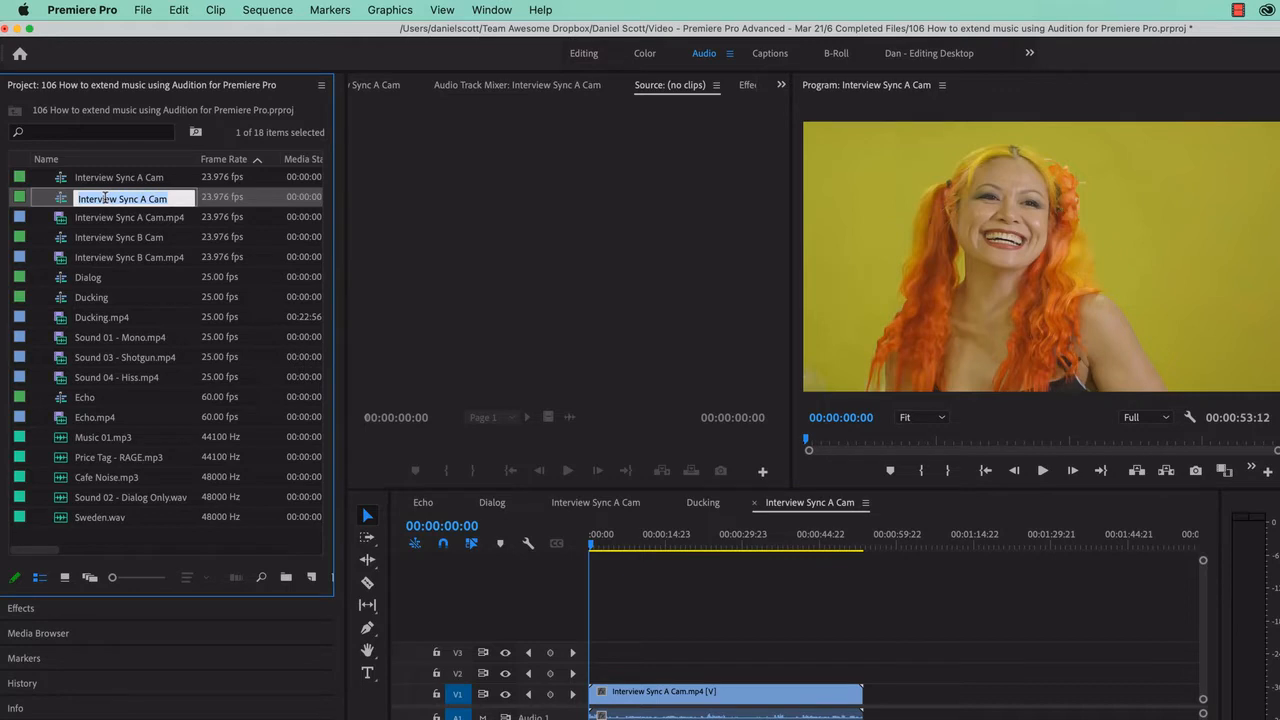
type("M")
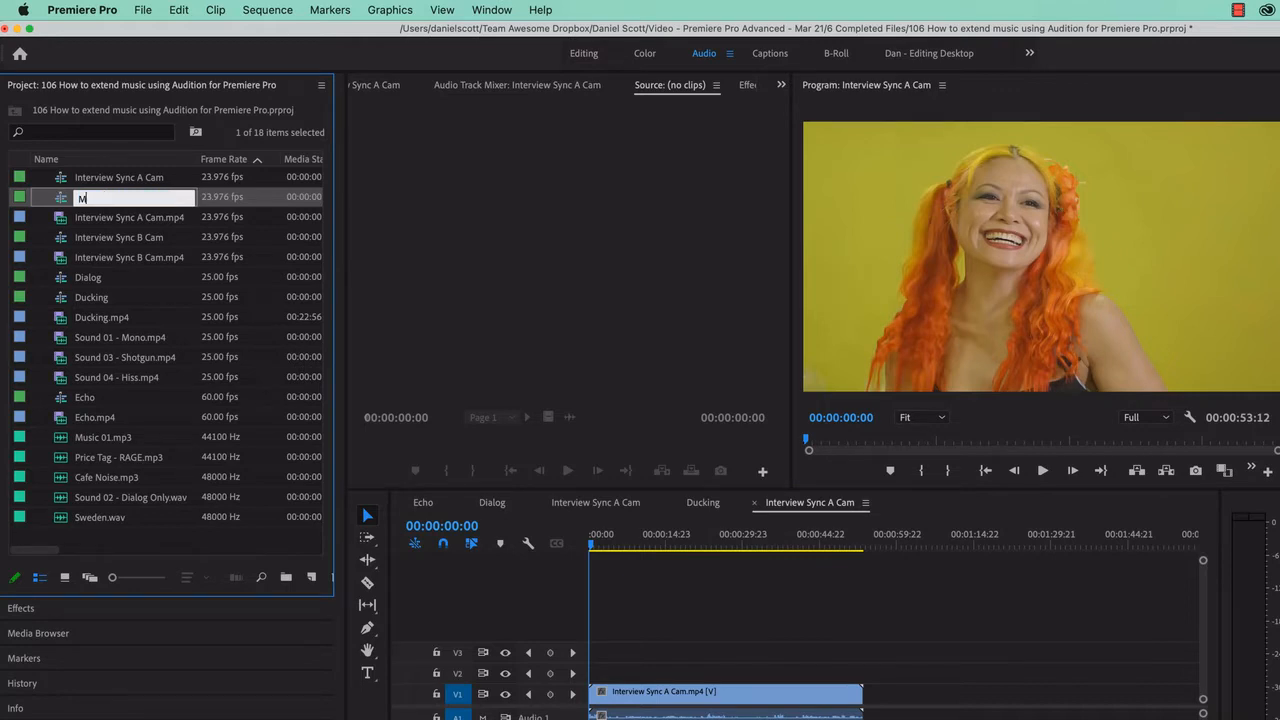
type("usic Extend")
key("Tab")
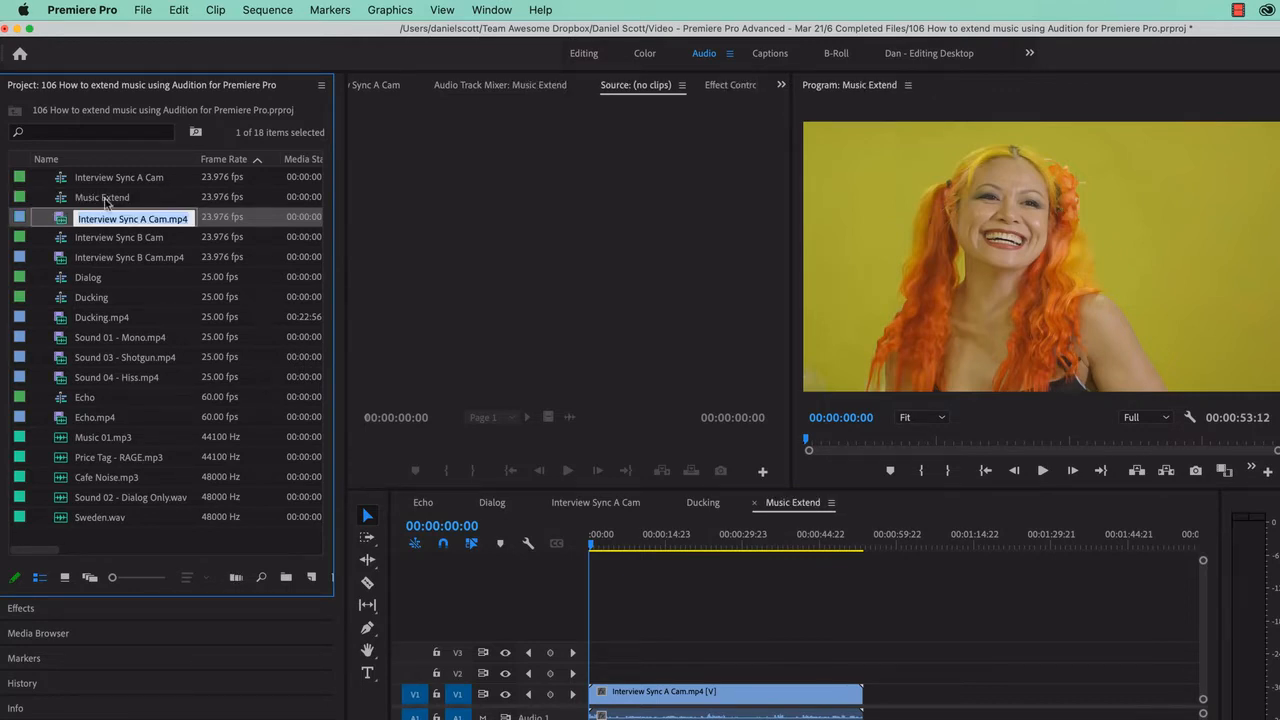
left_click(690, 665)
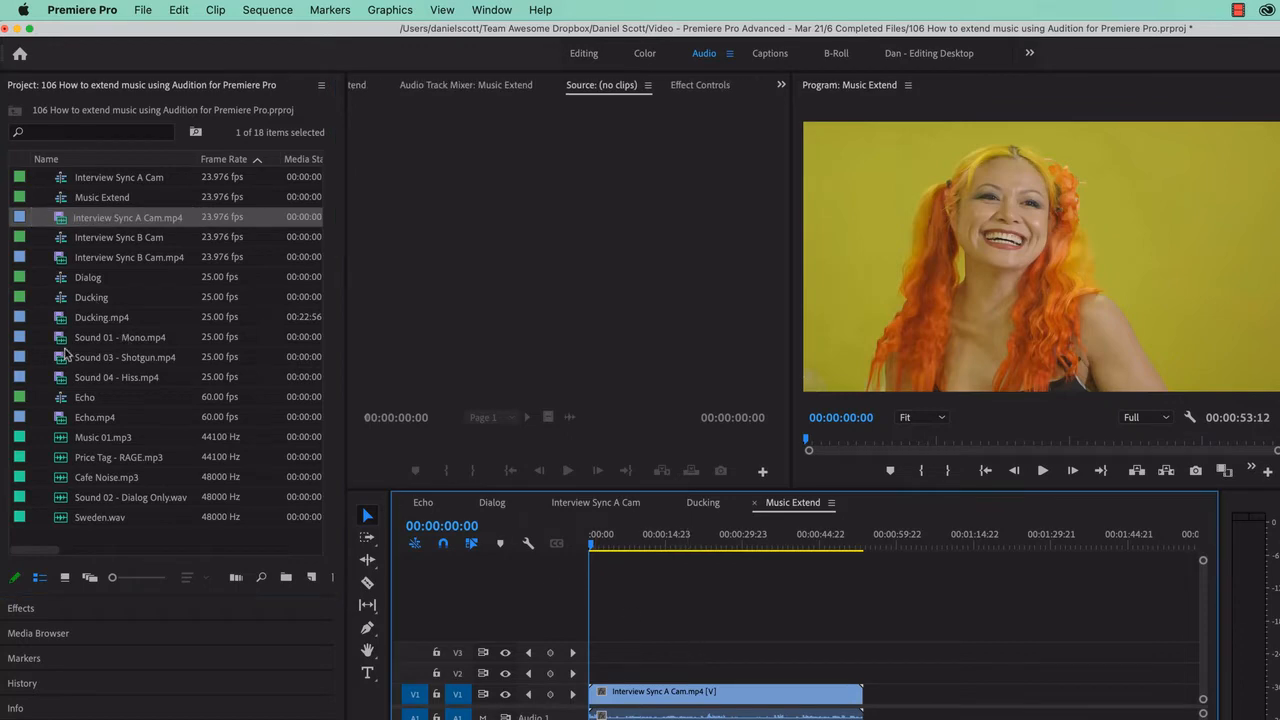
Step: Place Music 01.mp3 on the Audio 2 track at the start of the Music Extend sequence
left_click_drag(70, 437, 281, 574)
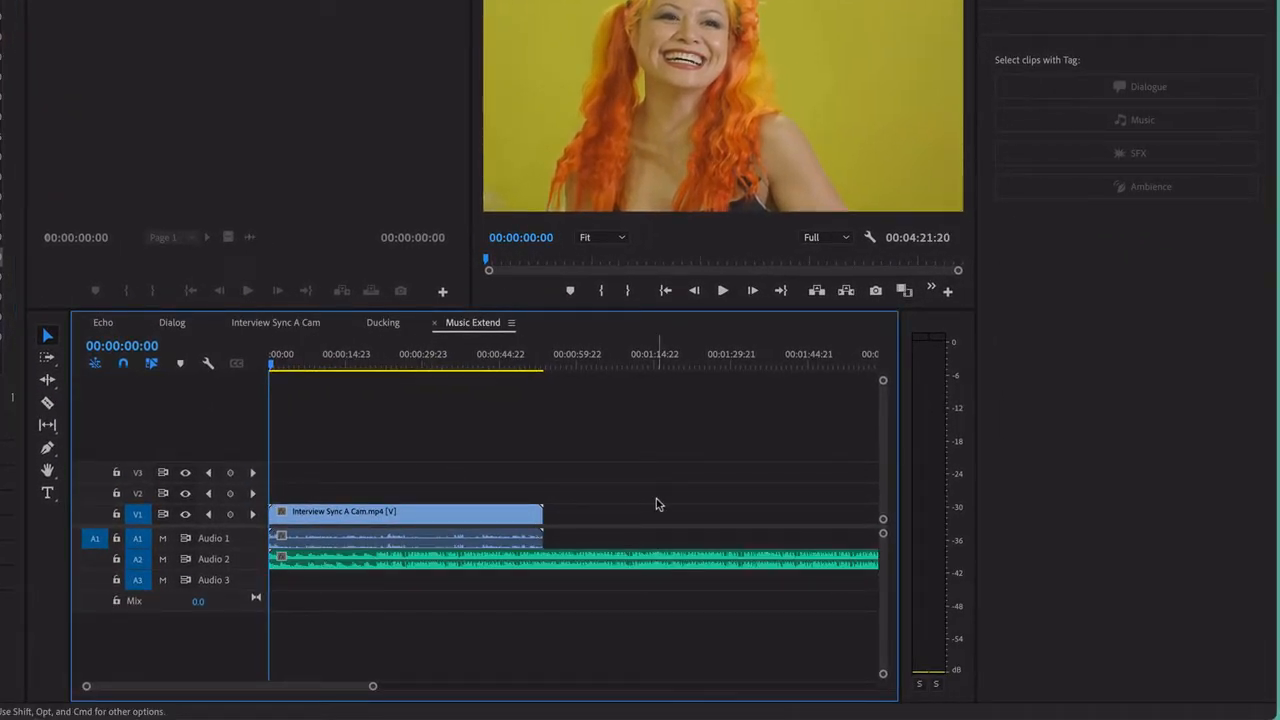
key("minus")
key("minus")
key("minus")
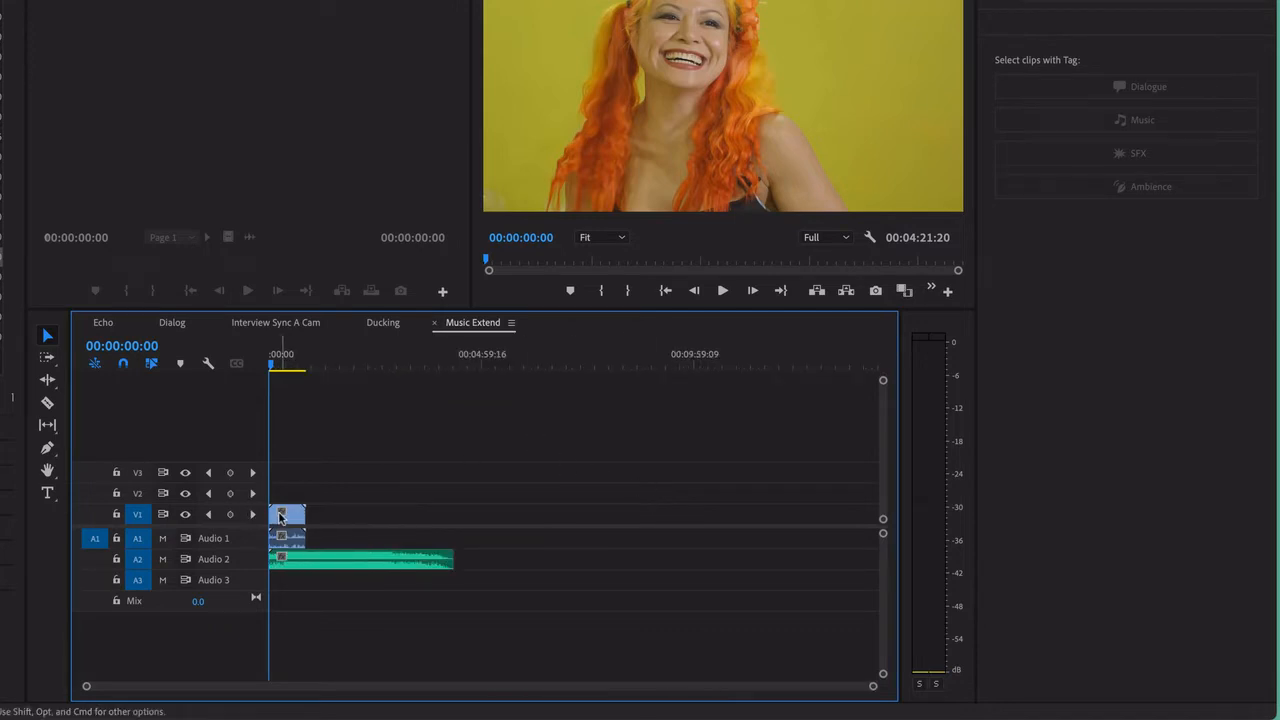
Step: Add five copies of the Interview Sync A Cam.mp4 clip end to end, extending the video to 00:05:21:00
left_click(281, 516)
left_click(305, 366)
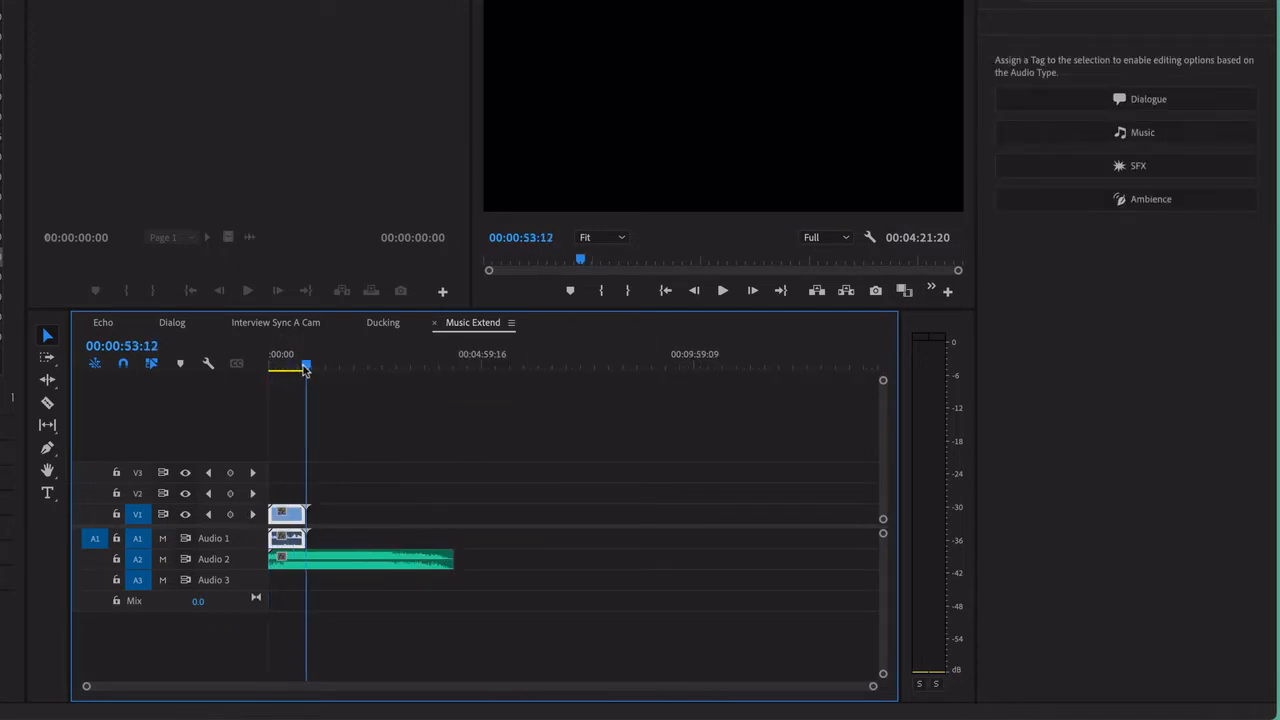
key("super+v")
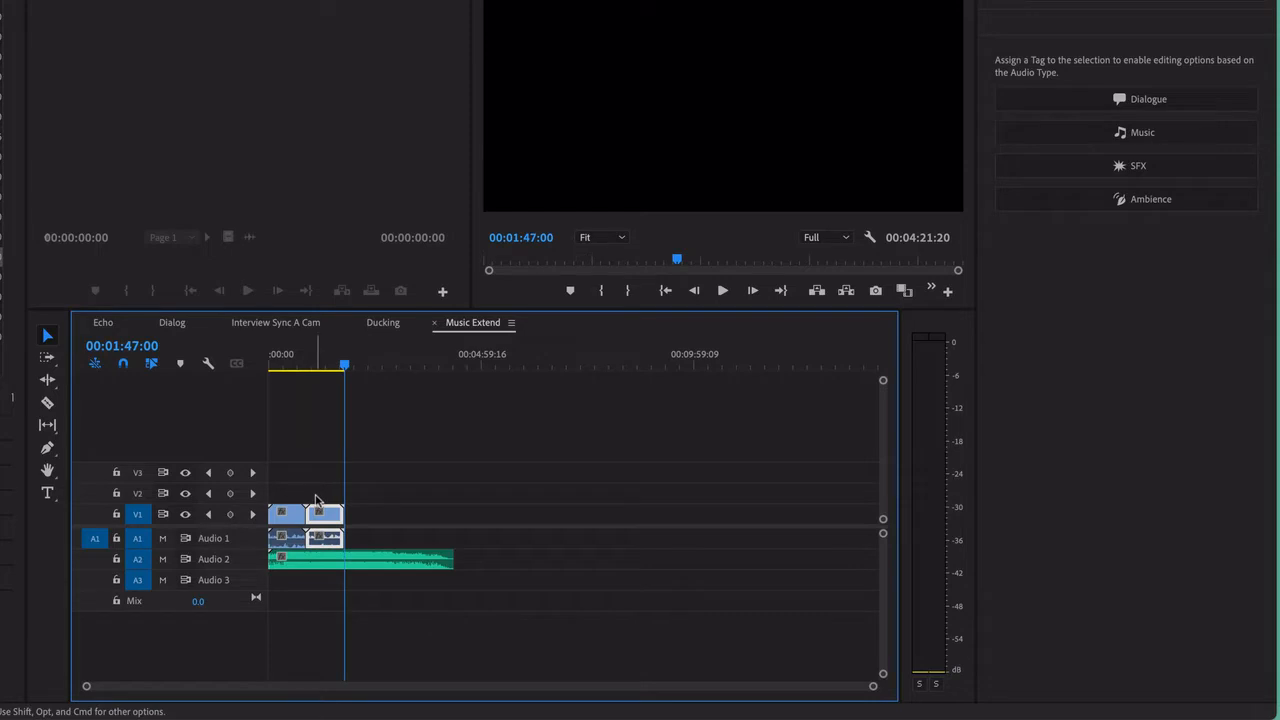
mouse_move(342, 369)
left_mouse_down()
mouse_move(322, 372)
mouse_move(337, 382)
left_mouse_up()
key("super+v")
key("super+v")
key("super+v")
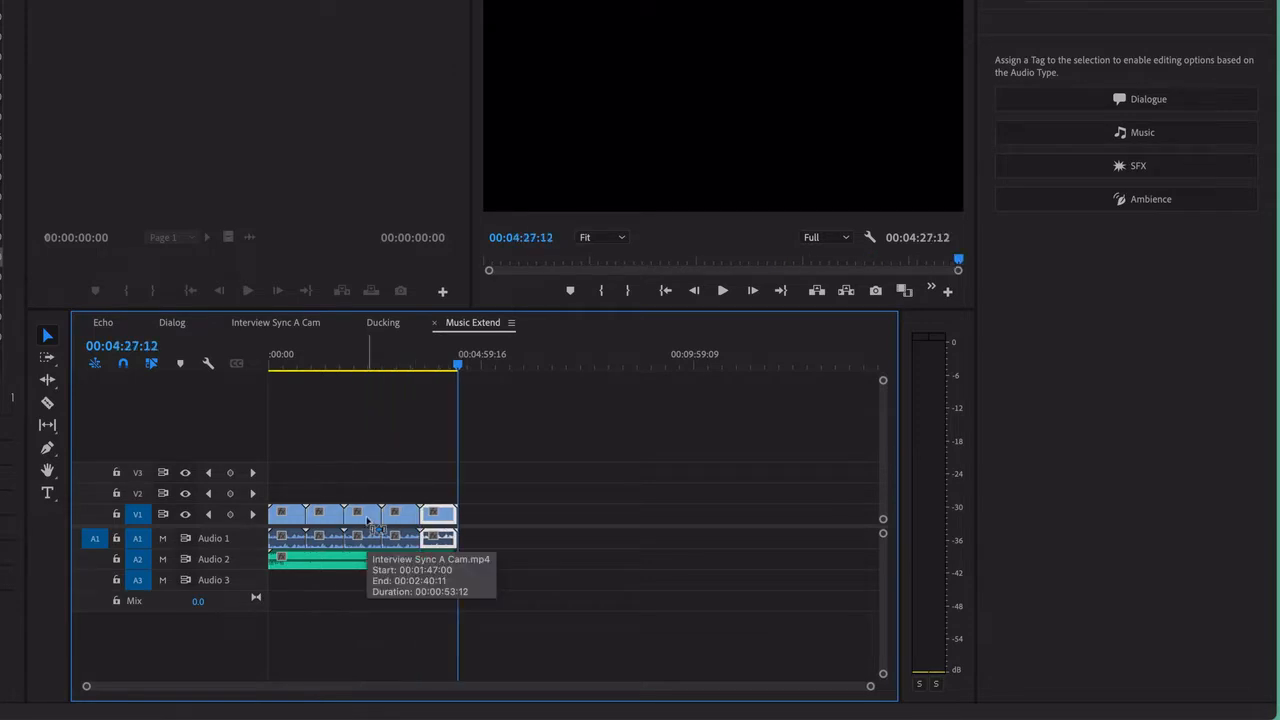
key("super+v")
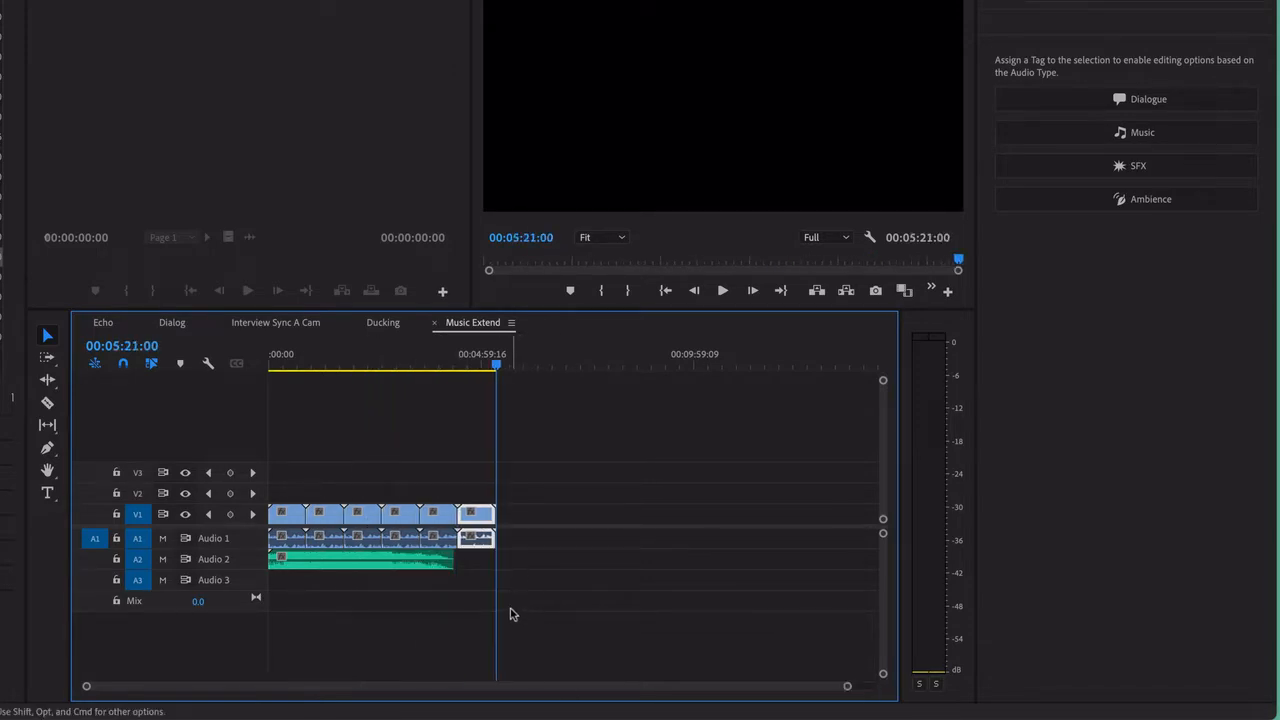
Step: Expand the Audio 2 track to show the waveform at the end of the music clip
key("=")
key("=")
scroll(343, 587, "left", 10)
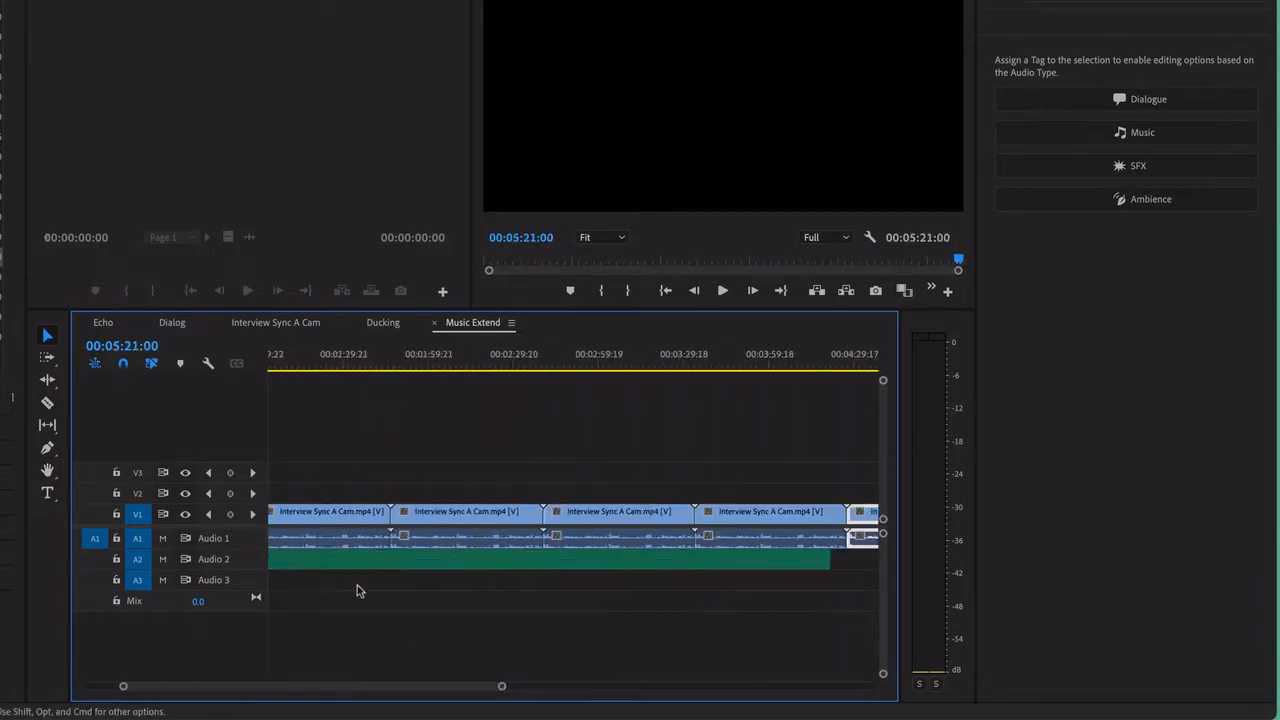
scroll(361, 592, "right", 10)
left_click(370, 563)
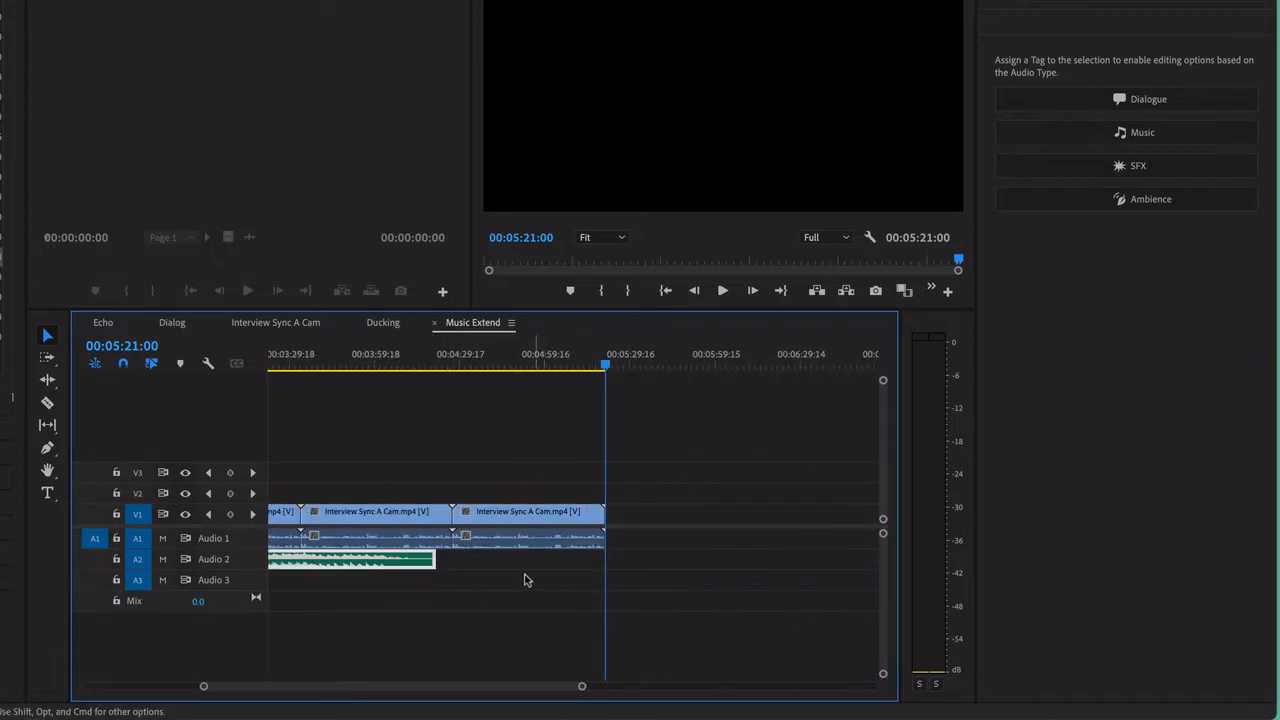
double_click(244, 566)
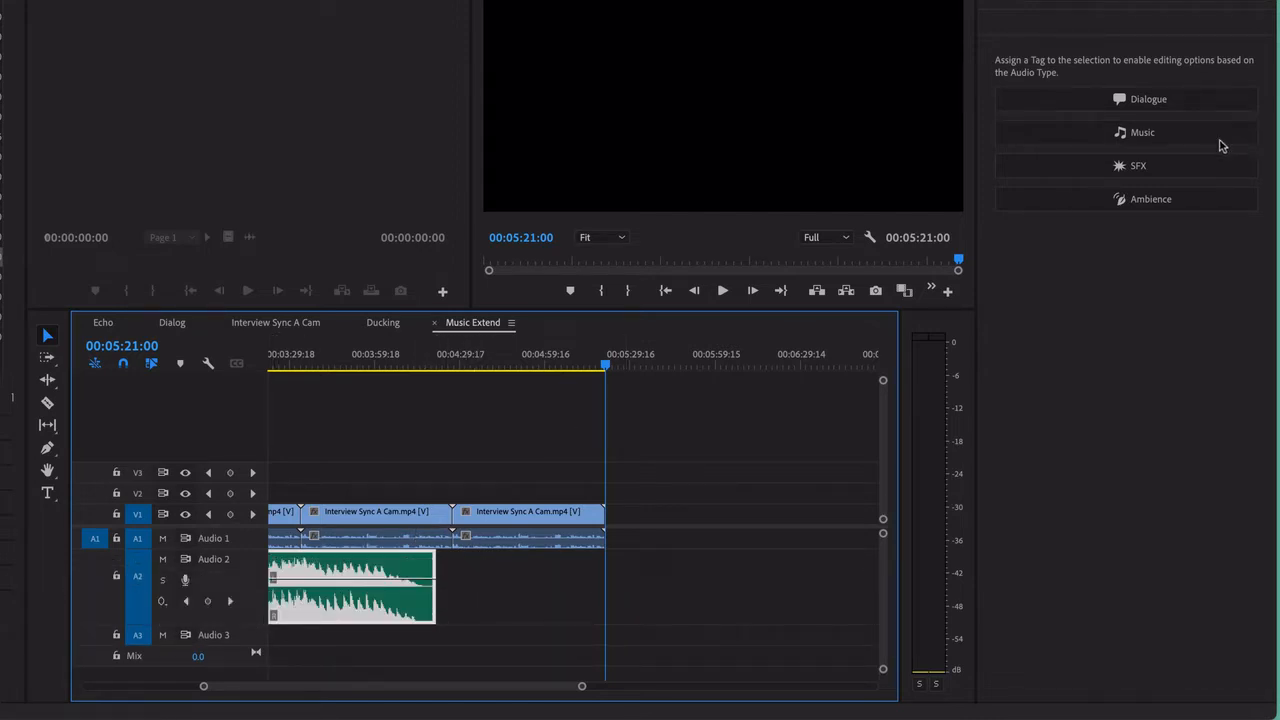
left_click(497, 583)
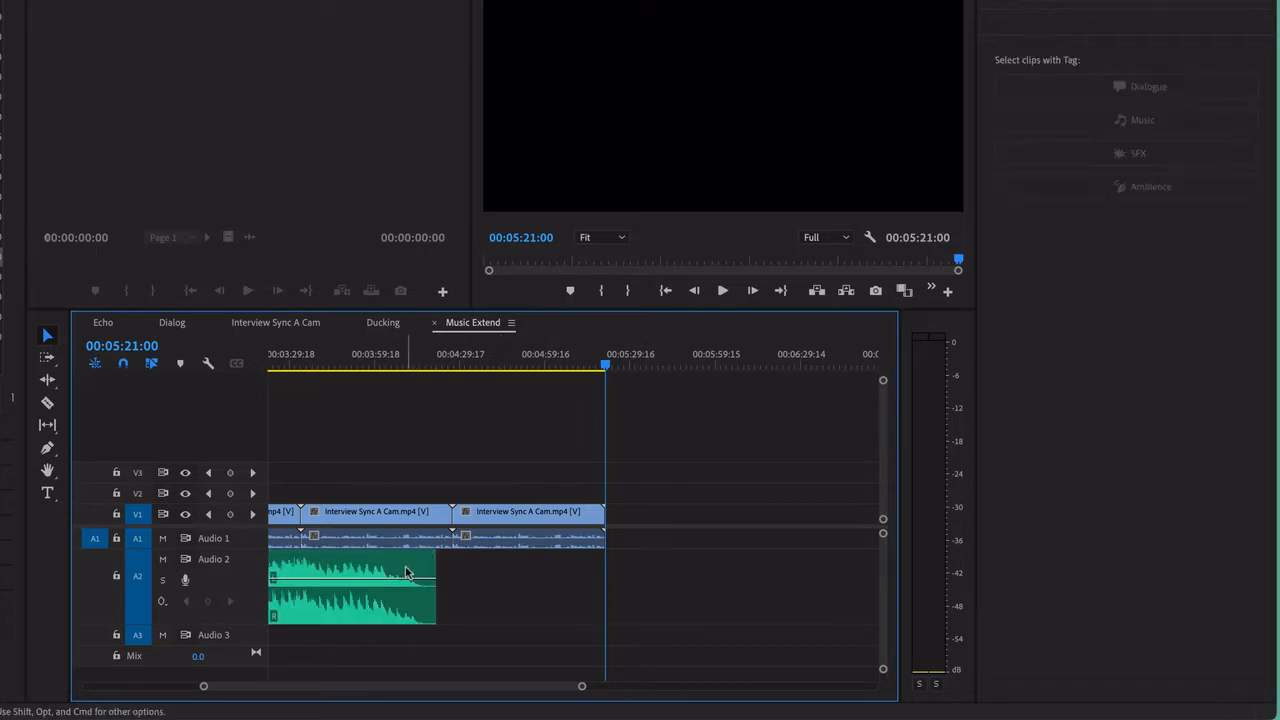
Step: Send the music clip on Audio 2 to Adobe Audition for editing
left_click(412, 576)
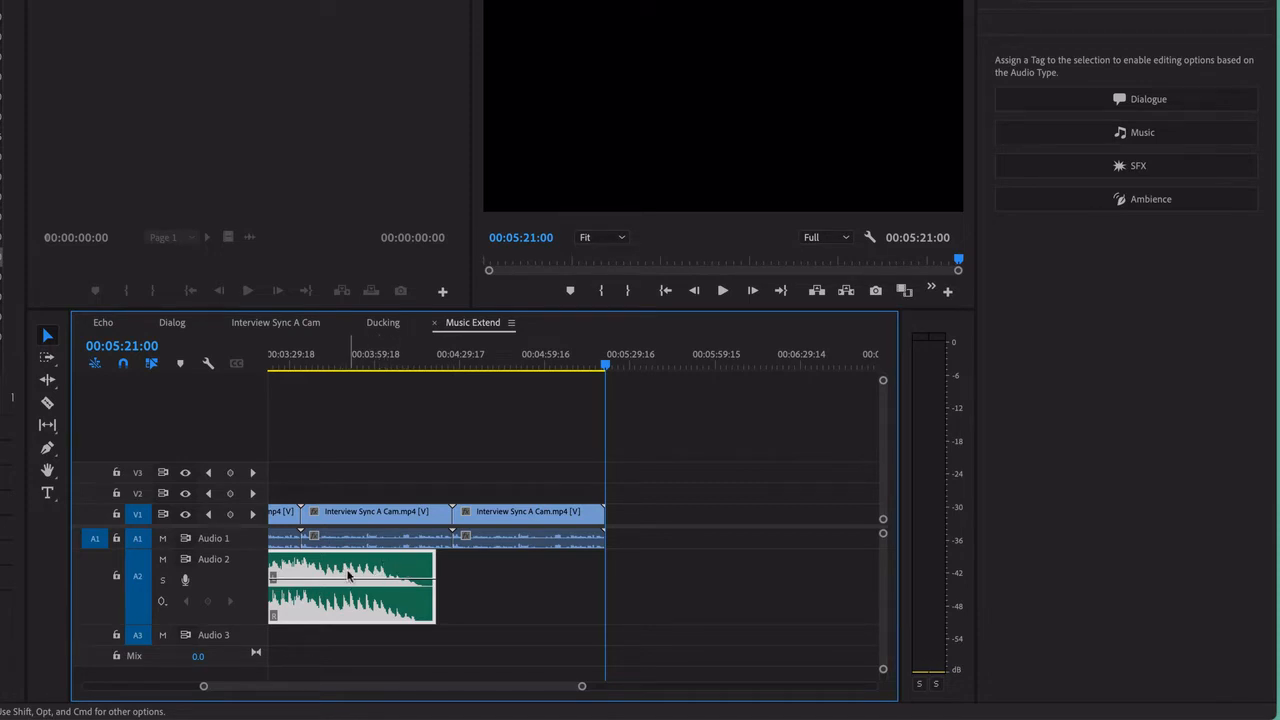
right_click(390, 570)
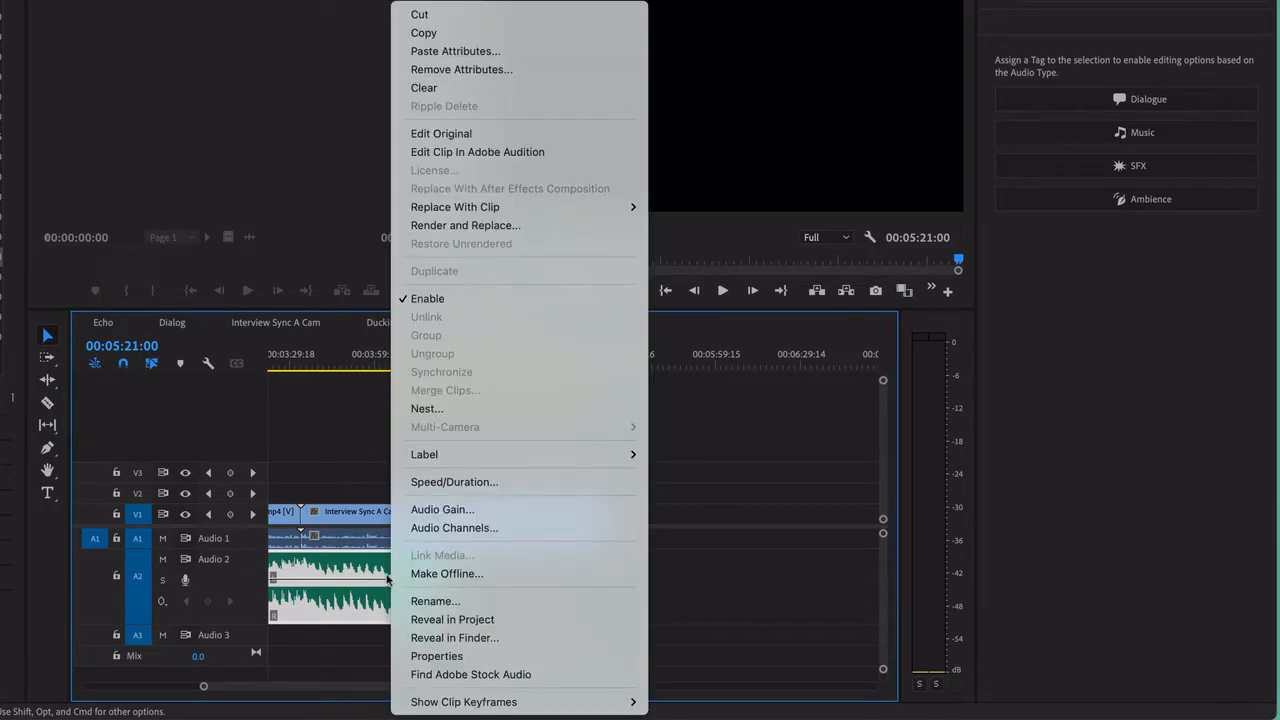
left_click(466, 154)
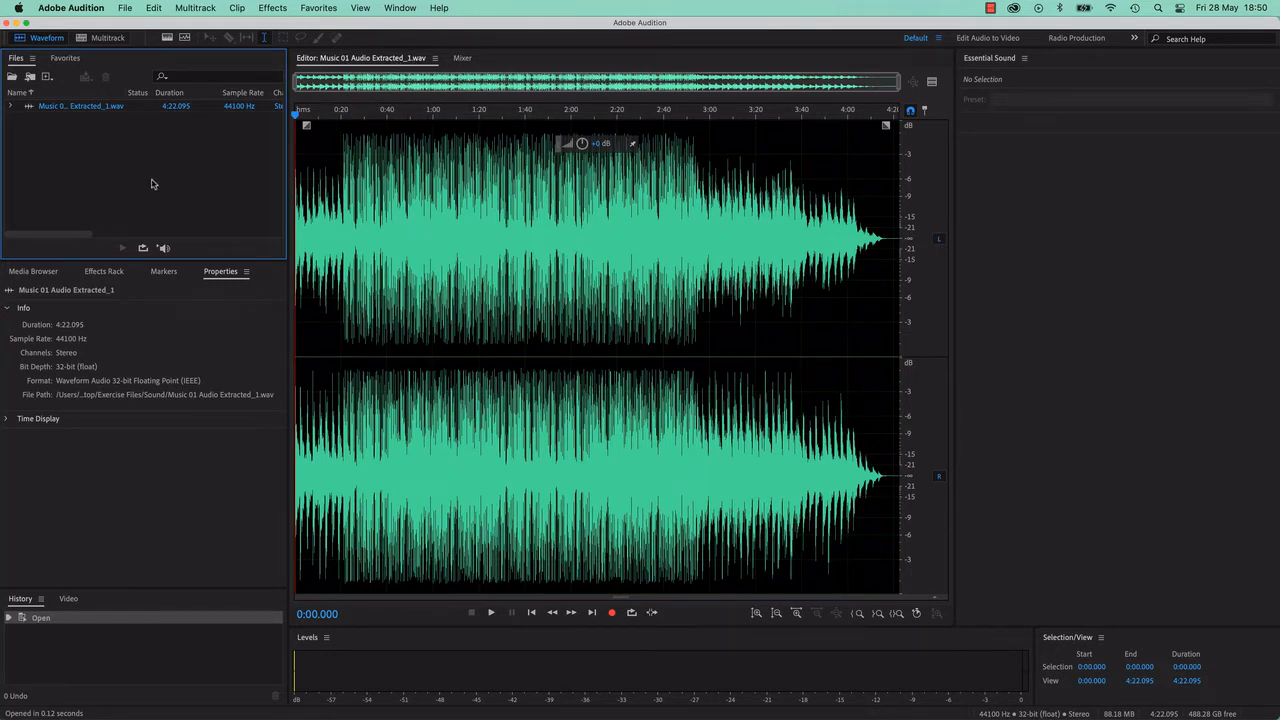
Step: Insert the extracted music file into a new multitrack session named Music Extended, stored in the Desktop folder
right_click(96, 111)
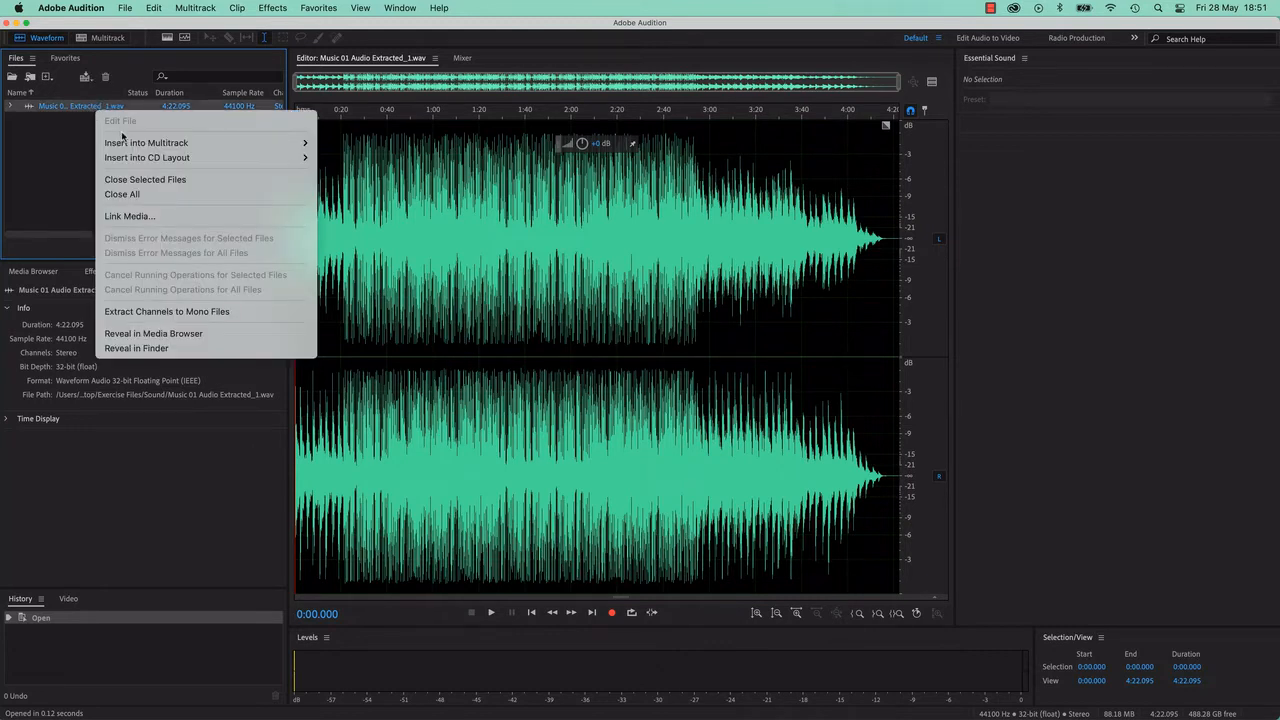
mouse_move(128, 149)
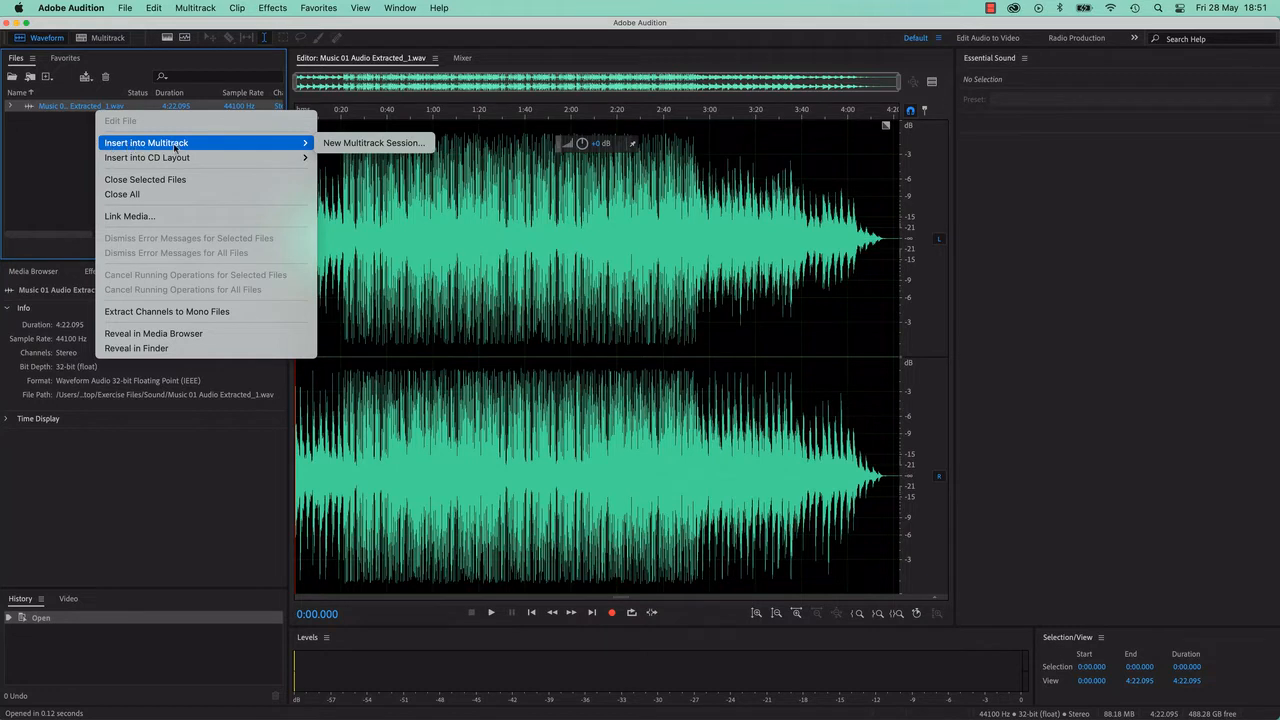
left_click(386, 145)
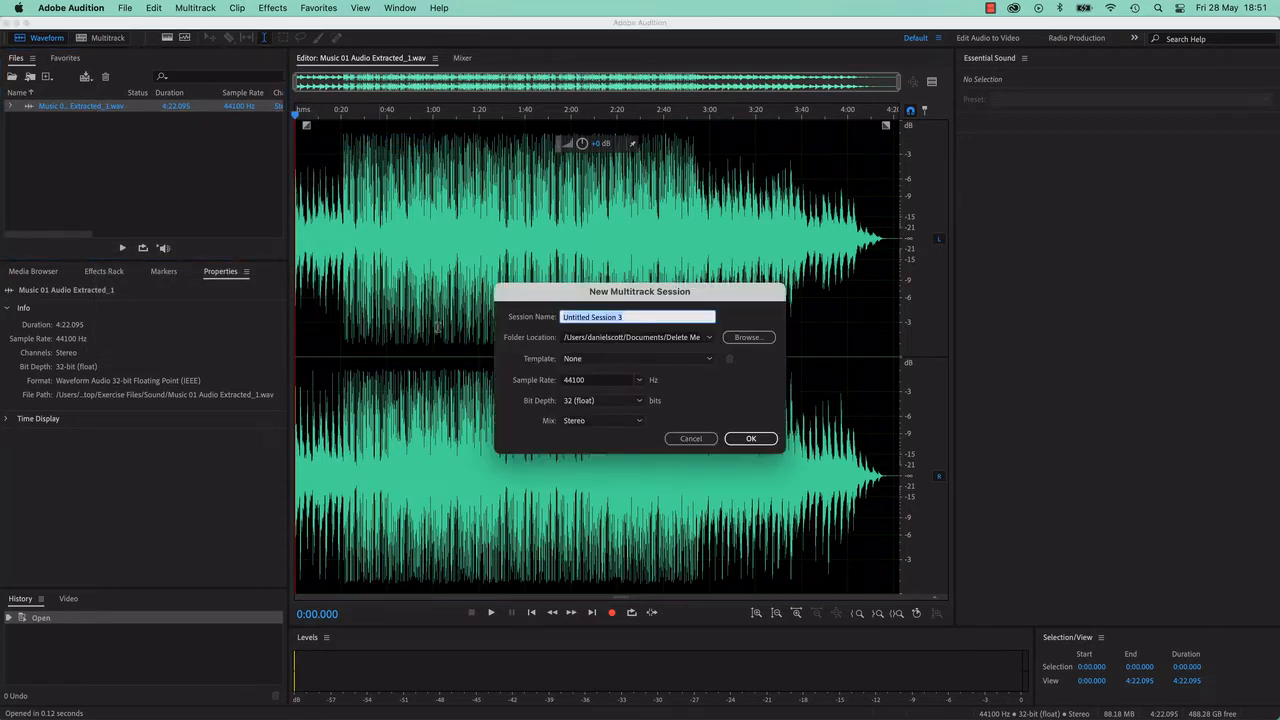
type("Music Extended")
left_click(750, 340)
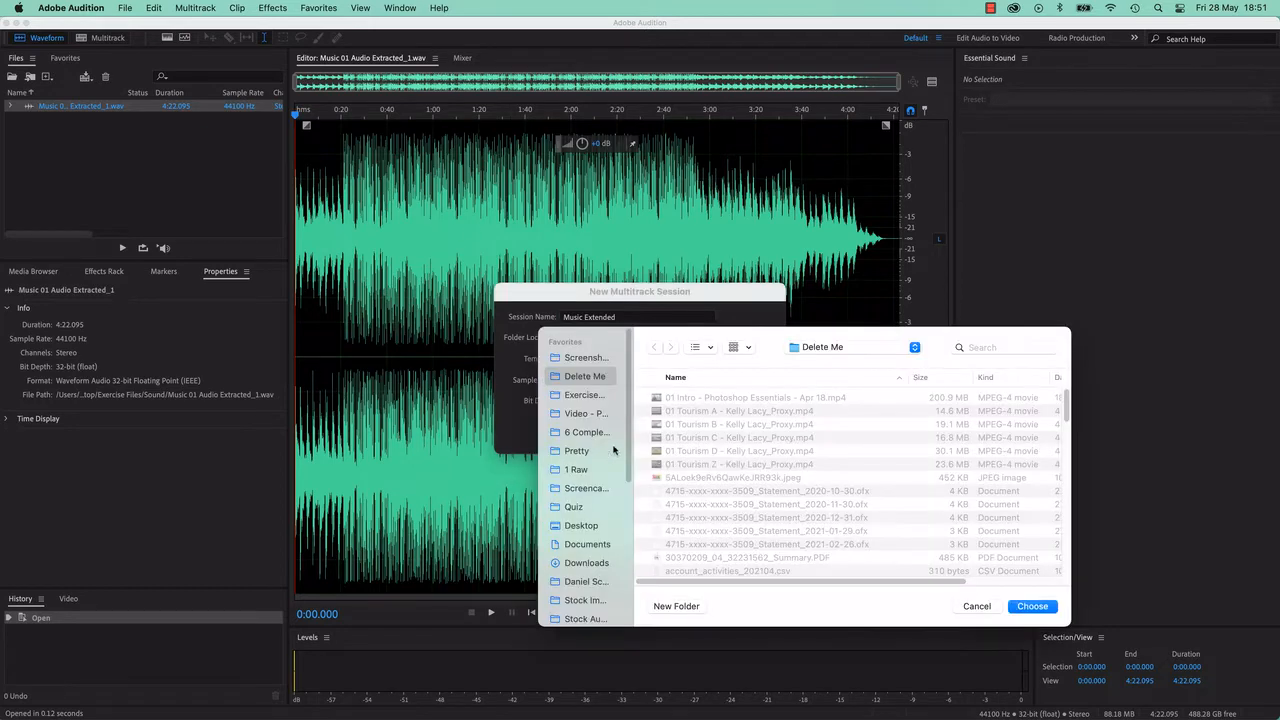
left_click(582, 527)
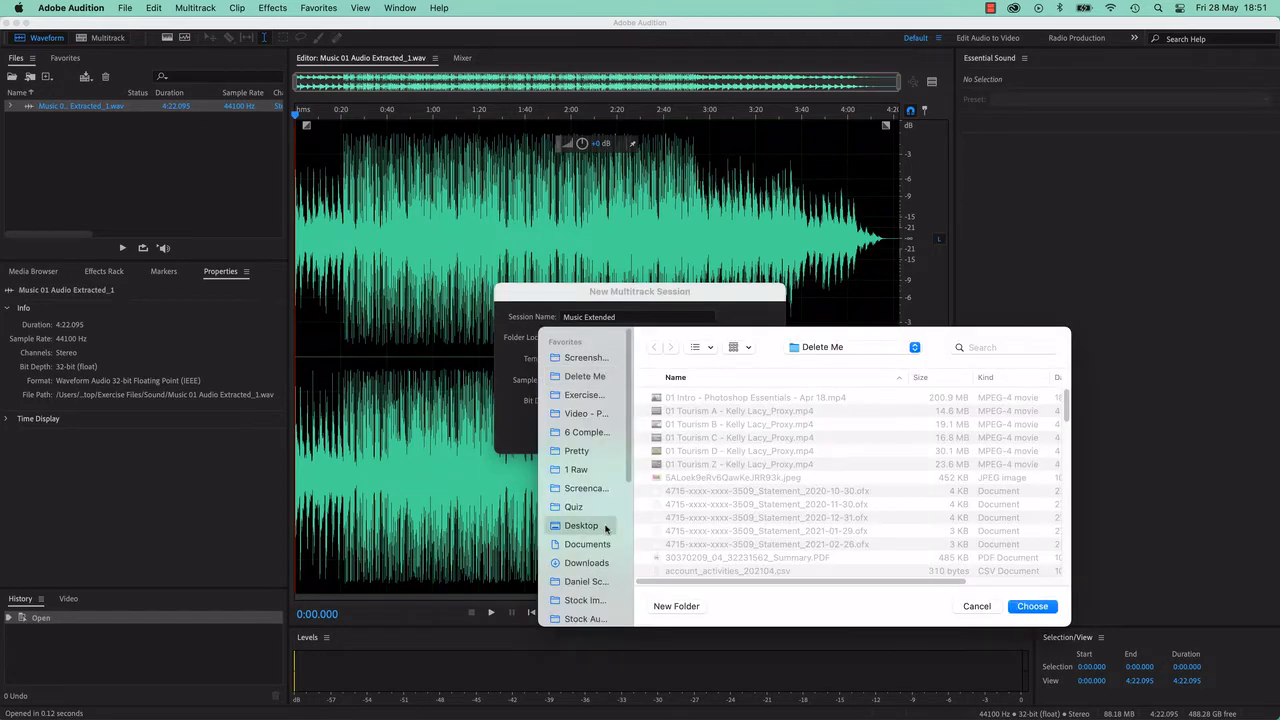
left_click(1031, 606)
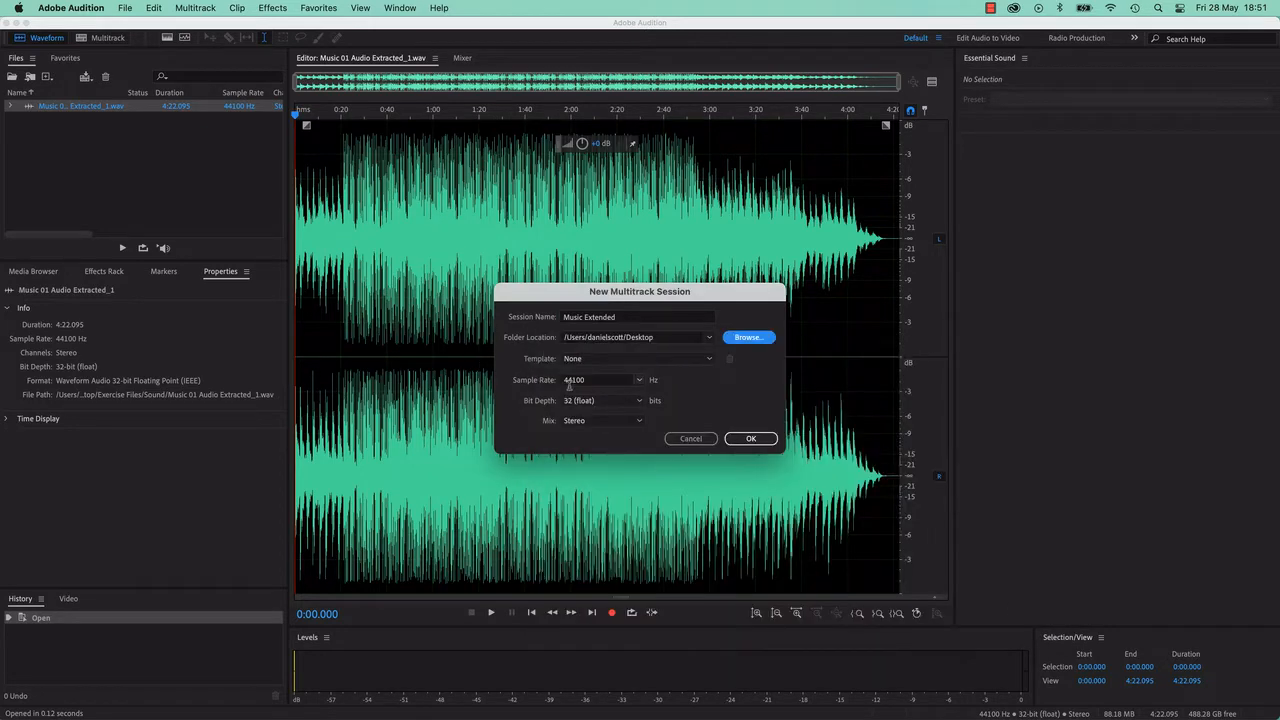
left_click(751, 443)
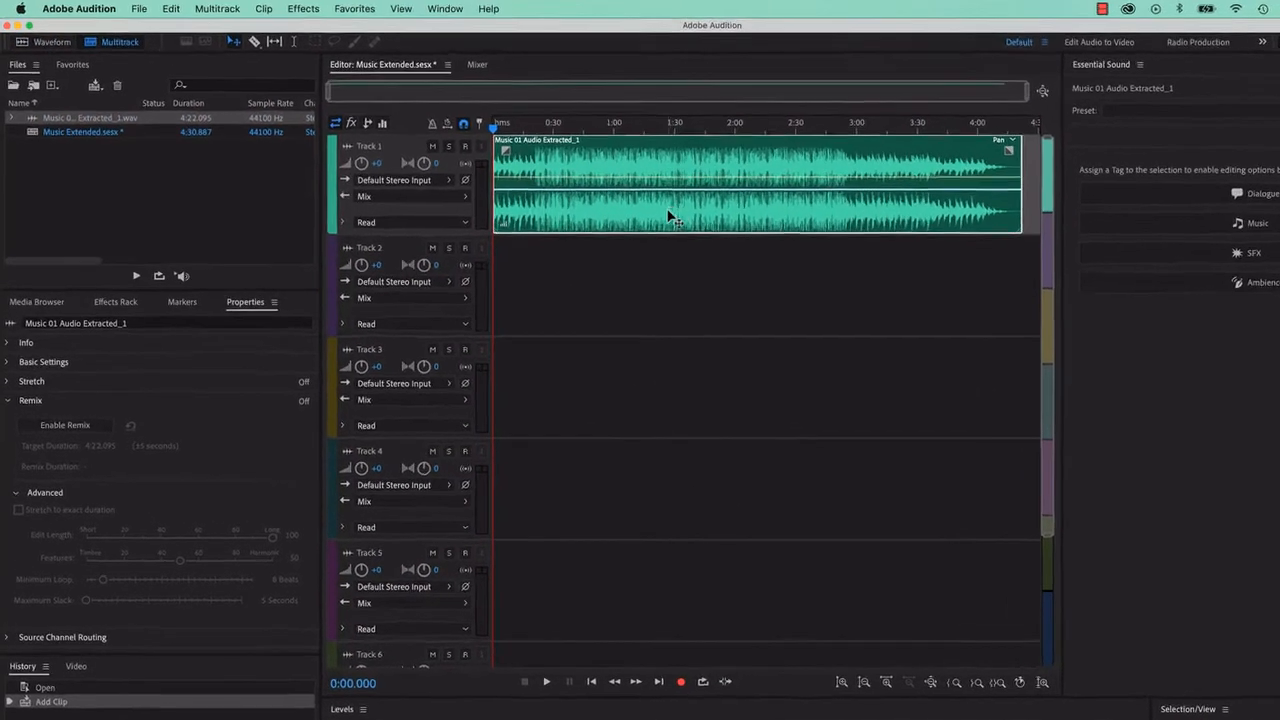
Step: Enable Remix for the Music 01 Audio Extracted_1 clip on Track 1
left_click(80, 146)
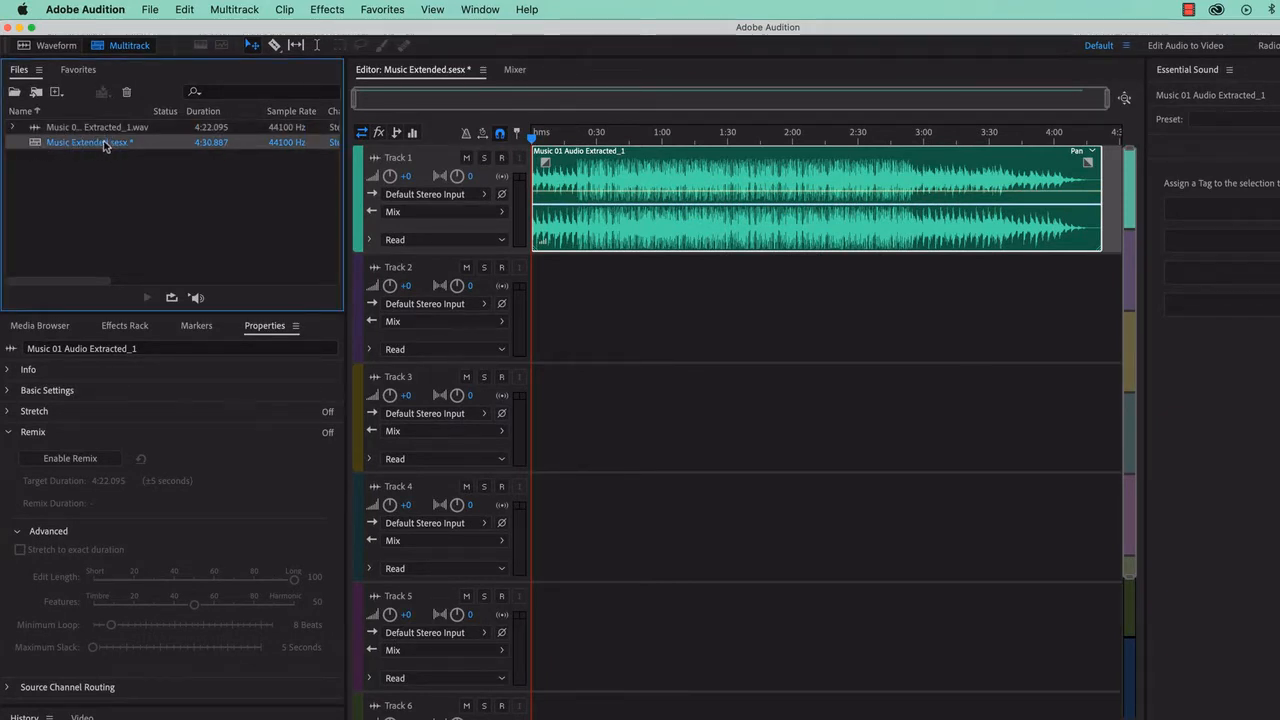
left_click(105, 128)
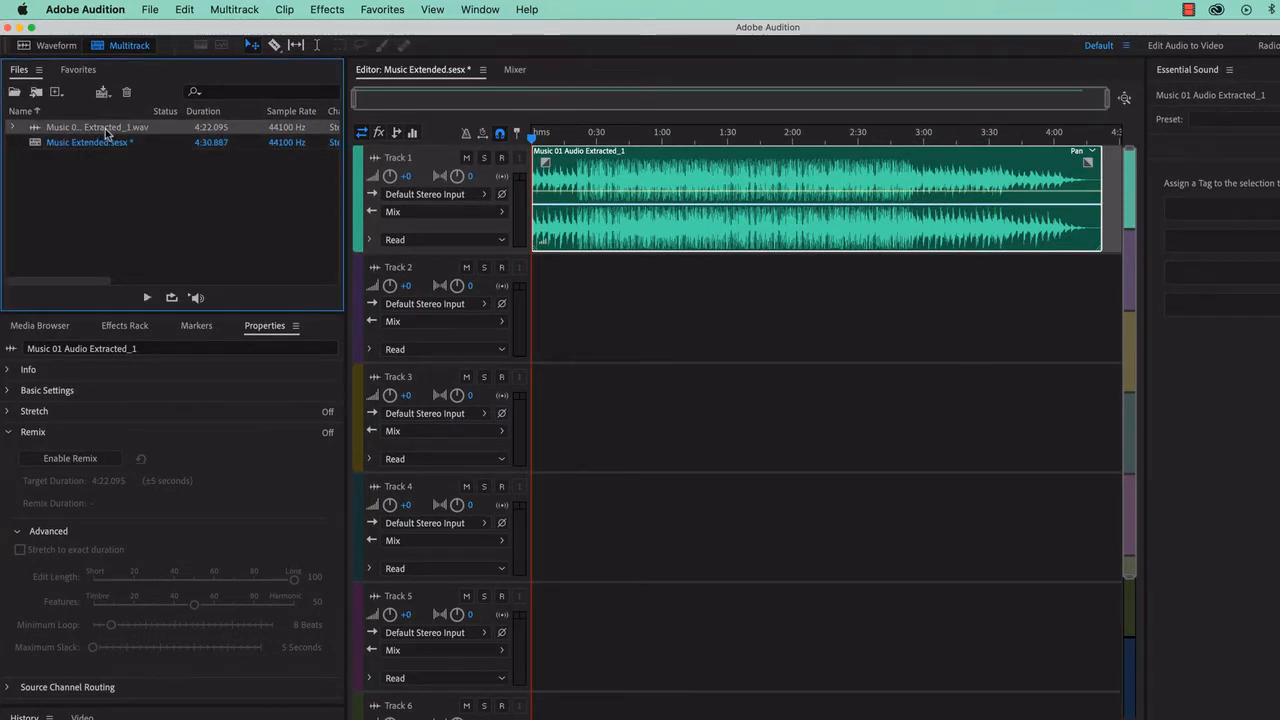
left_click(658, 176)
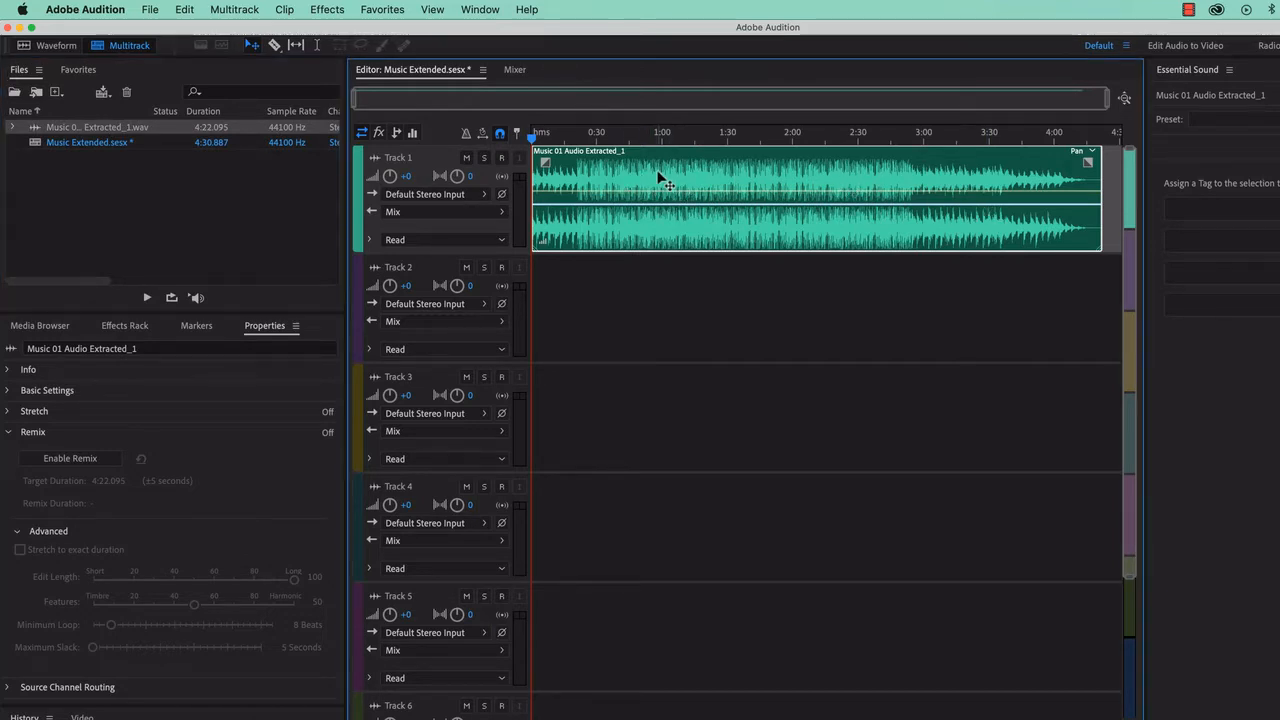
left_click(285, 8)
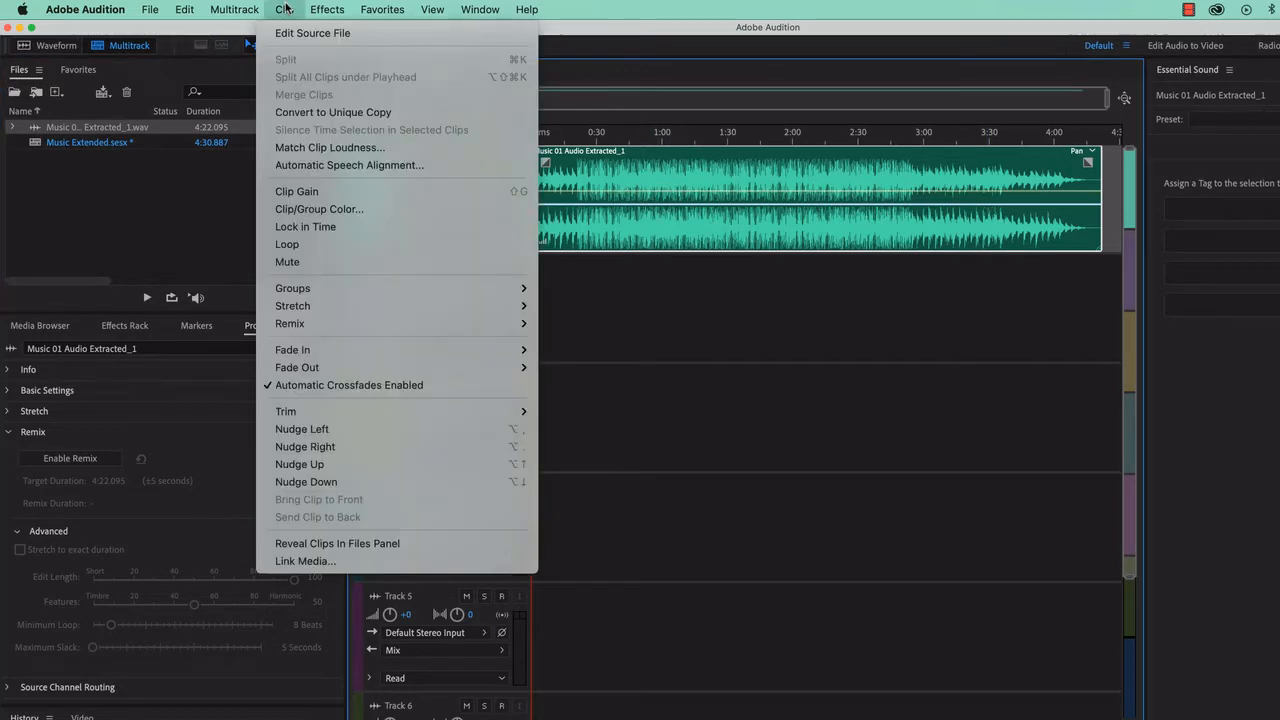
mouse_move(351, 329)
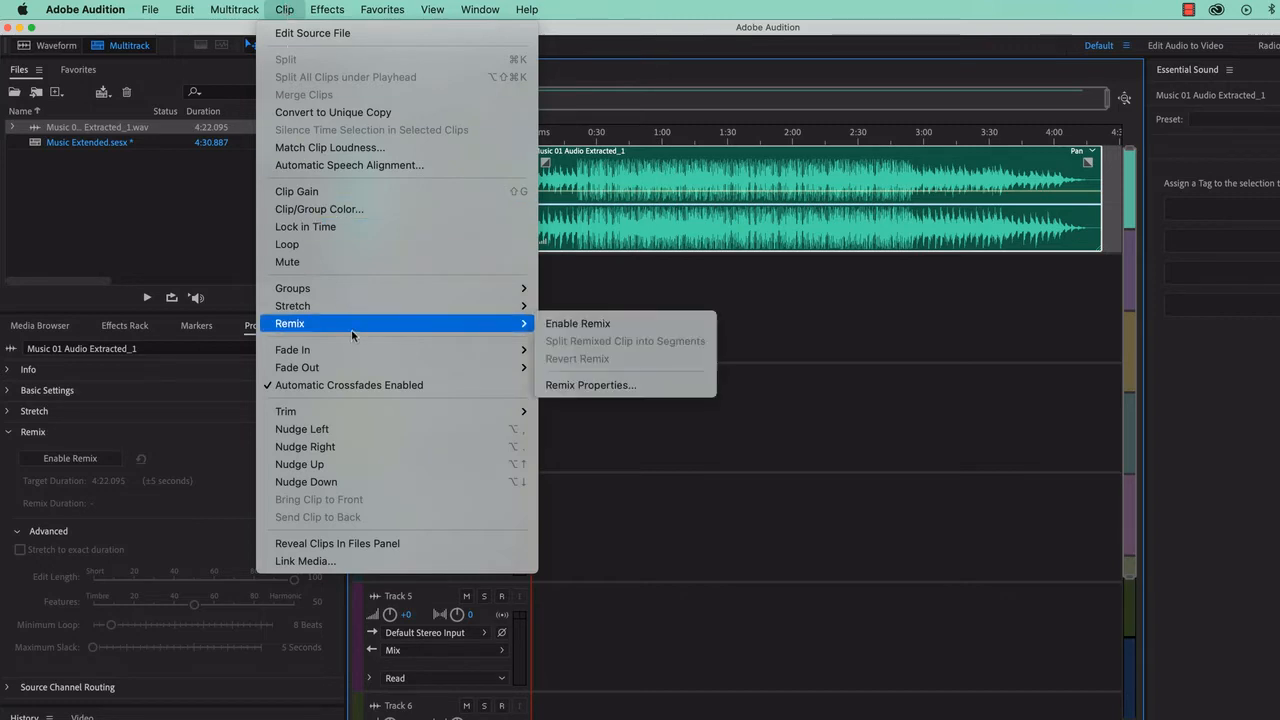
left_click(640, 323)
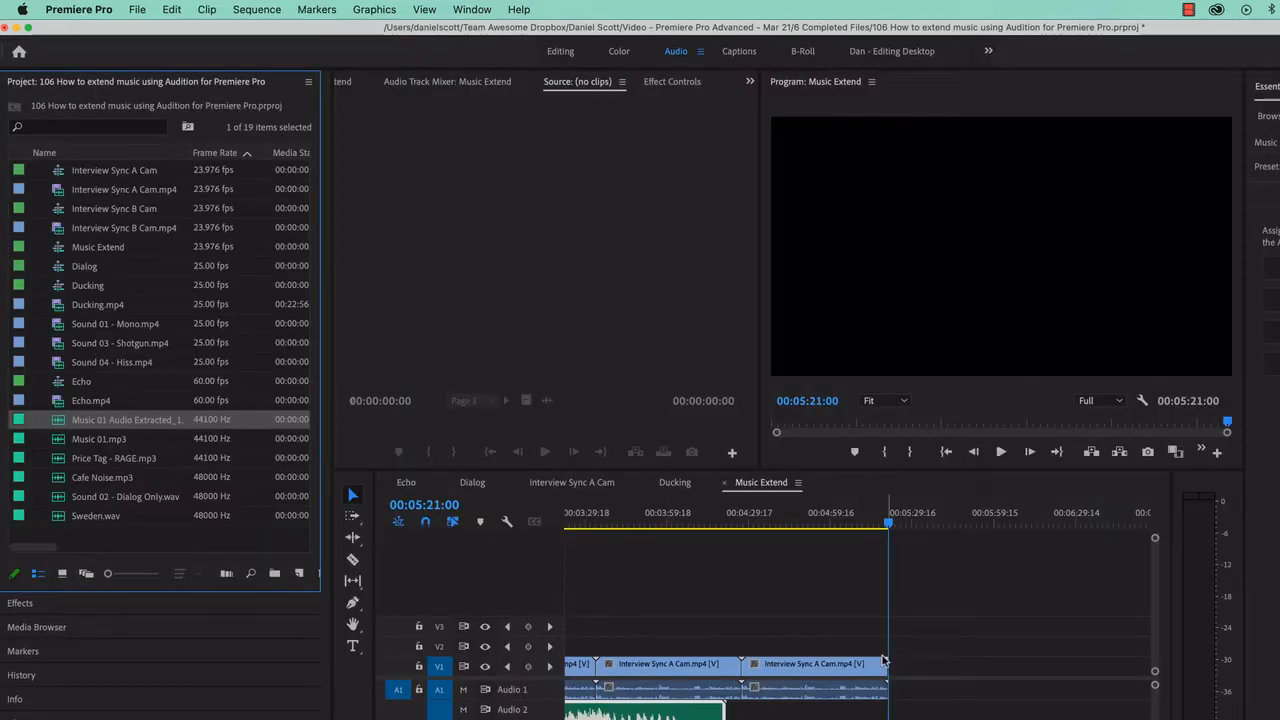
Step: Copy the video's end timecode from the Premiere Pro sequence and enter 0:05:21:00 as the Remix target duration in Audition
left_click(424, 505)
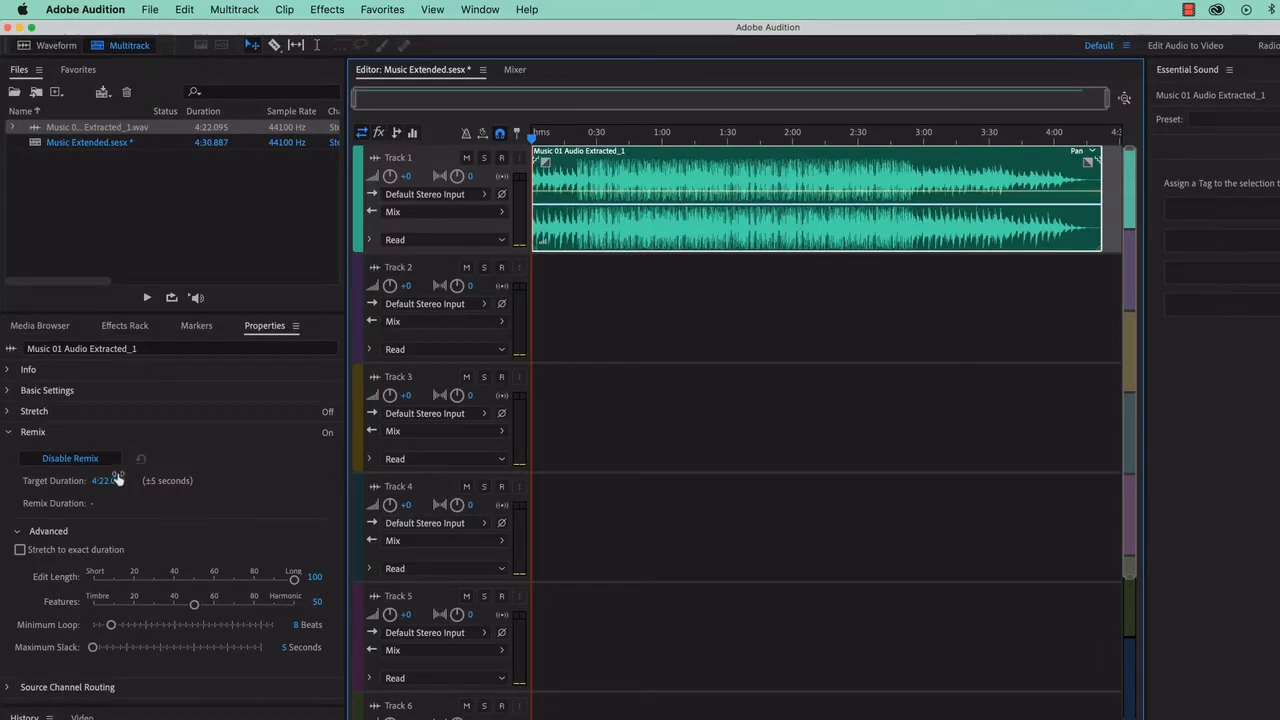
left_click(117, 480)
type("0:05:21:00")
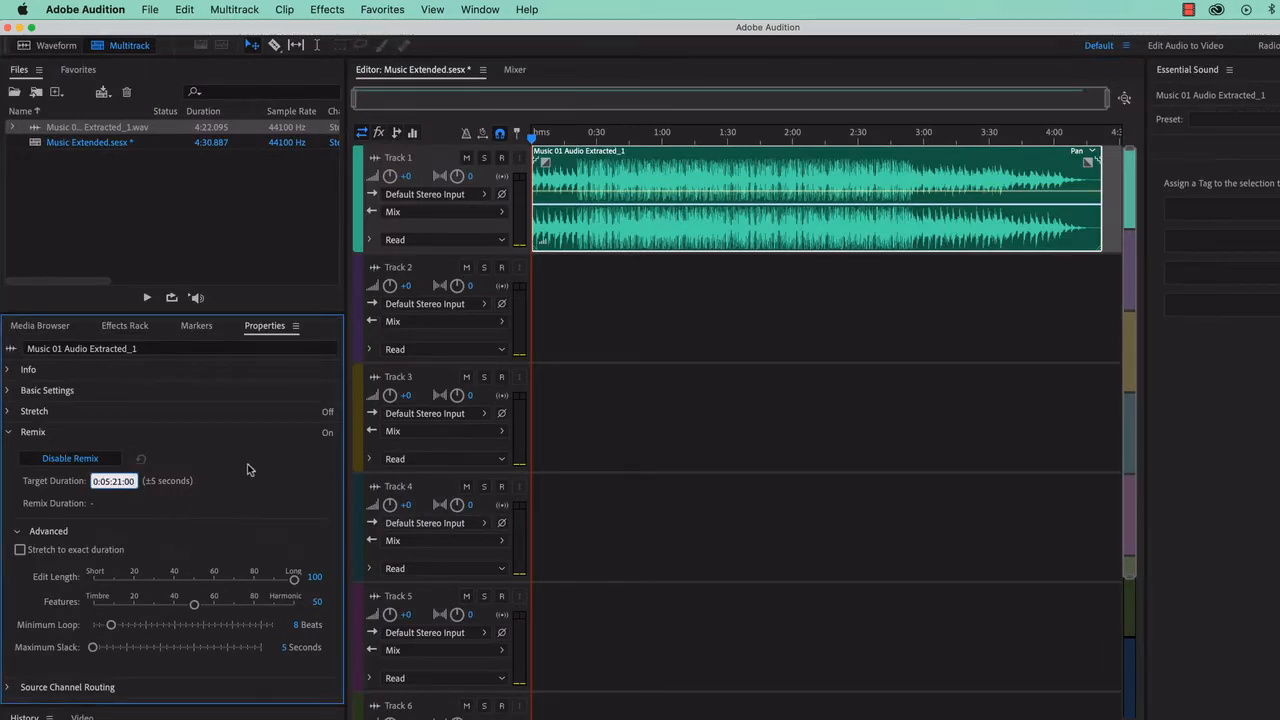
key("Return")
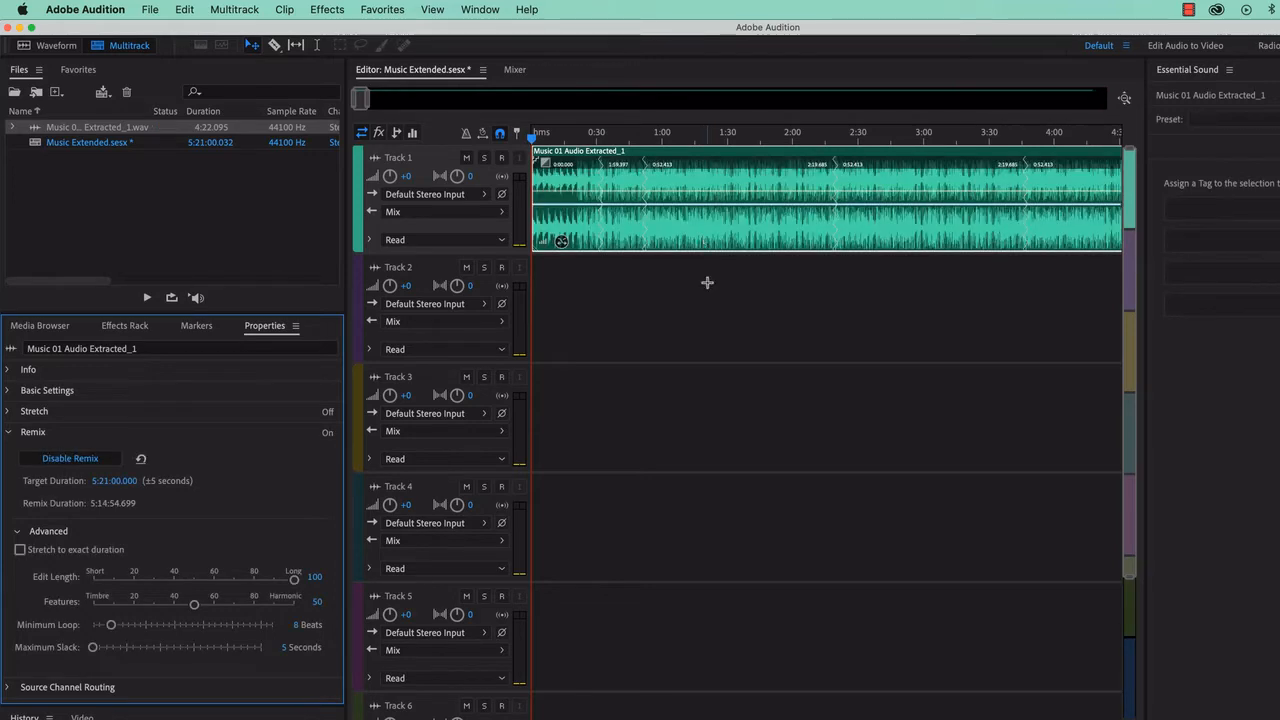
Step: Play the remixed clip from about 0:48 through its nearby edit point and check where the whole clip ends
left_click_drag(672, 140, 636, 138)
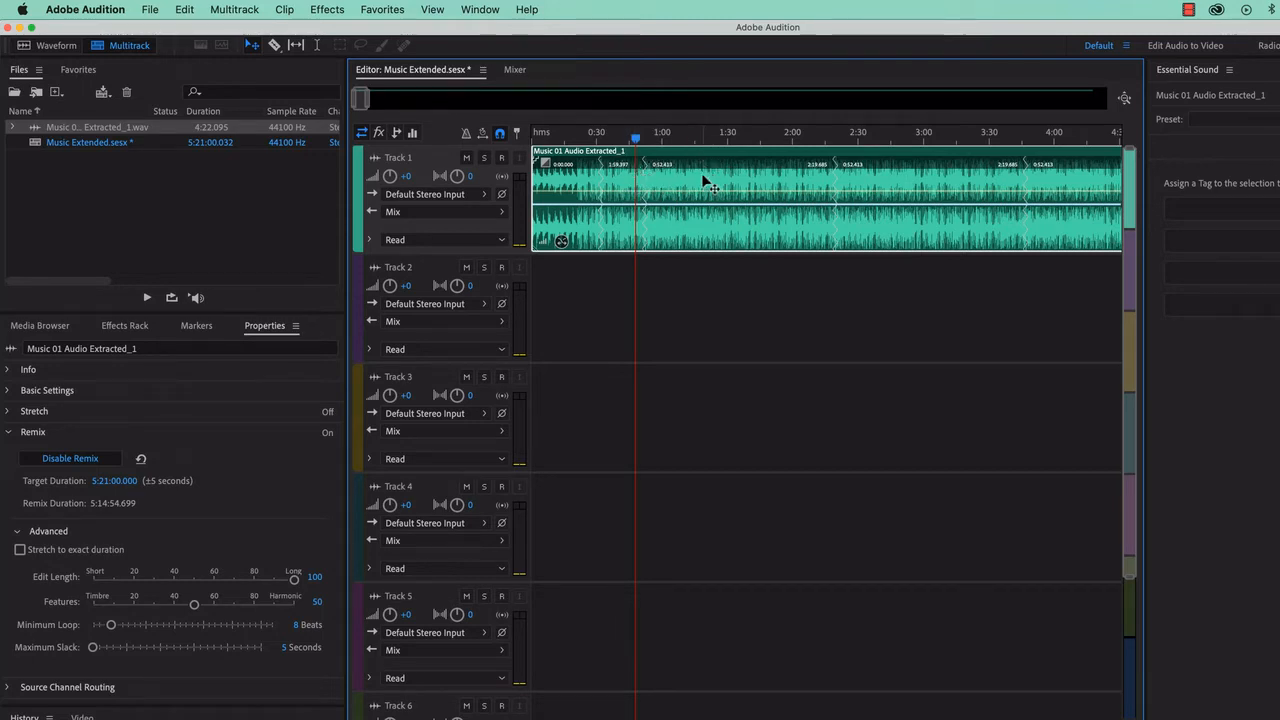
key("space")
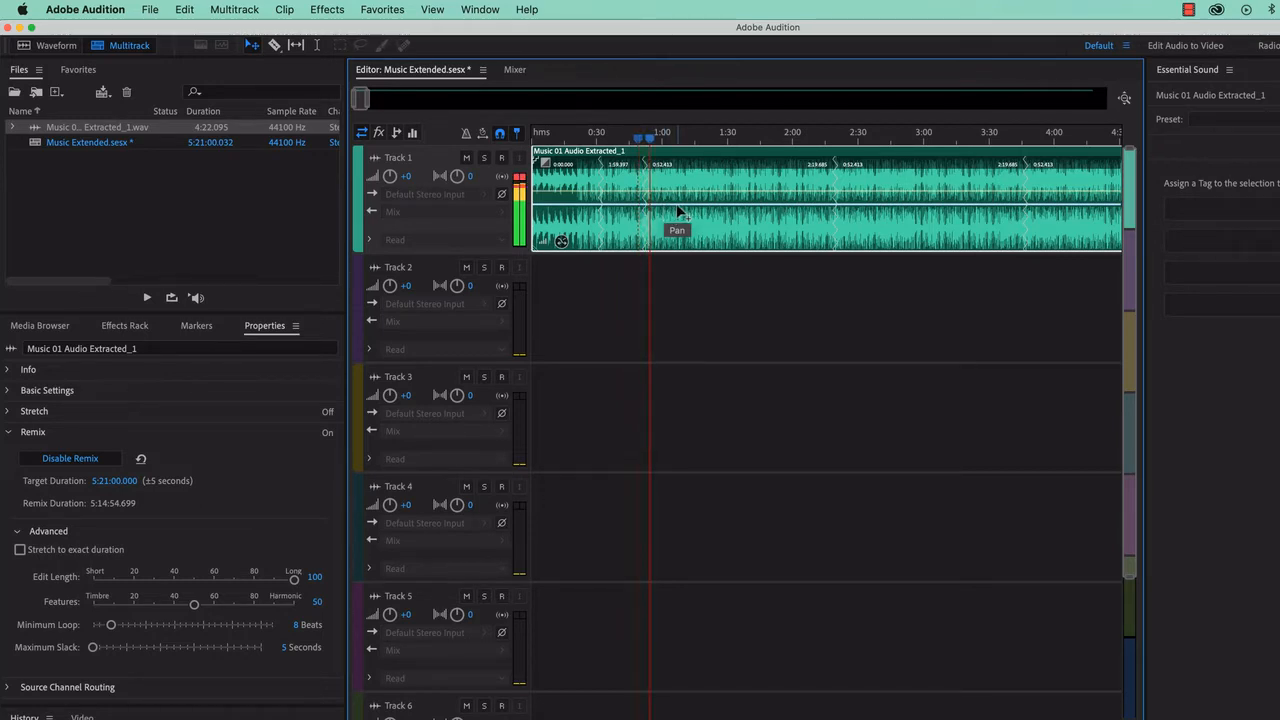
key("space")
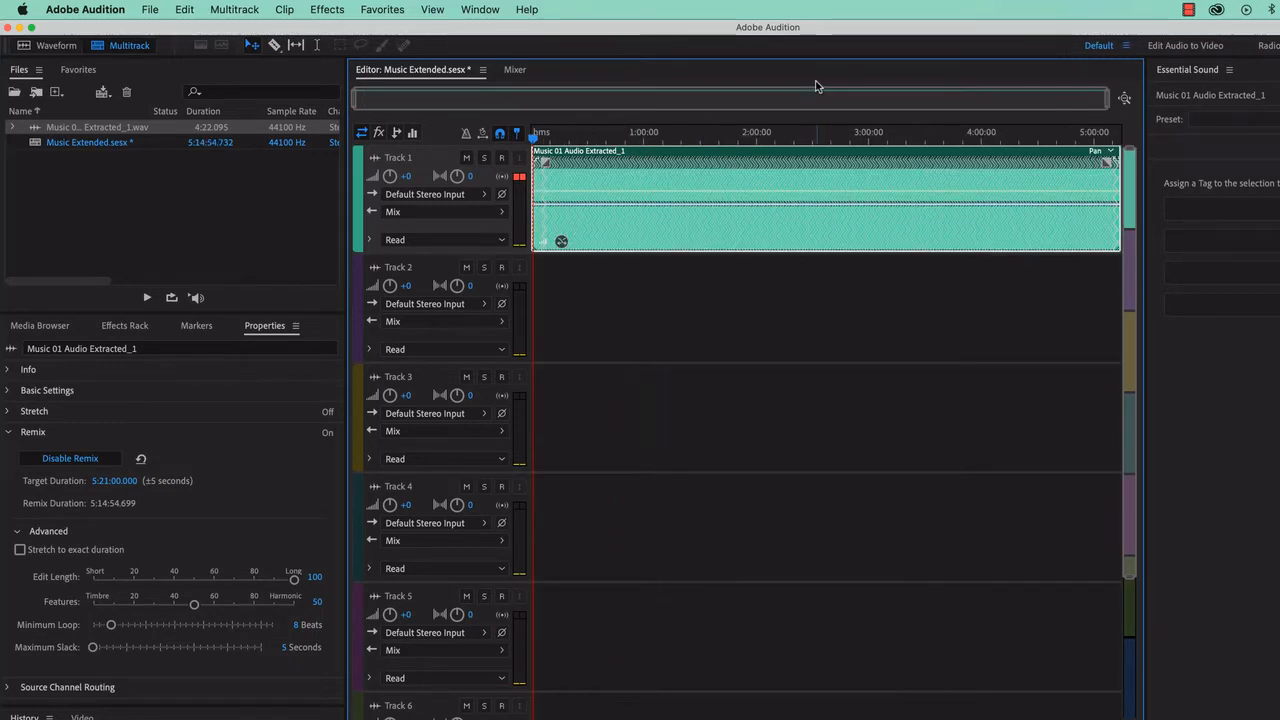
left_click_drag(820, 137, 1118, 140)
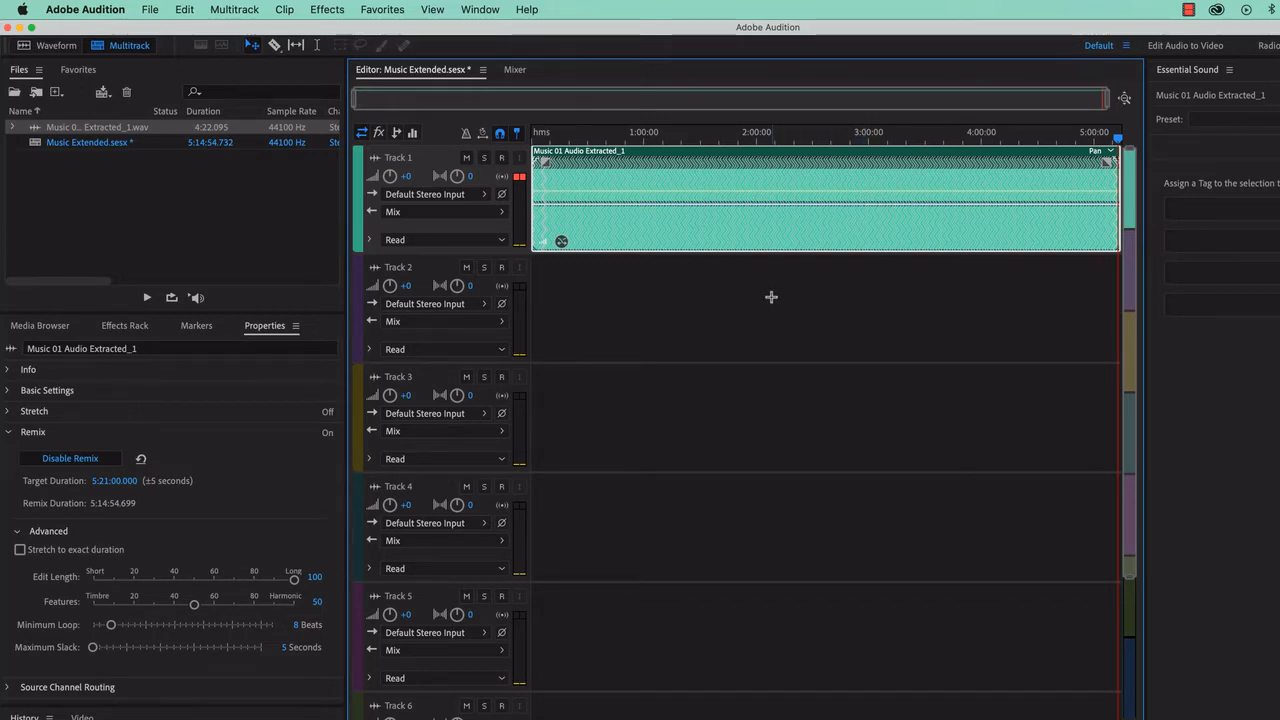
Step: Undo the Remix duration change and try entering 5:21:00 as the target duration again
key("super+z")
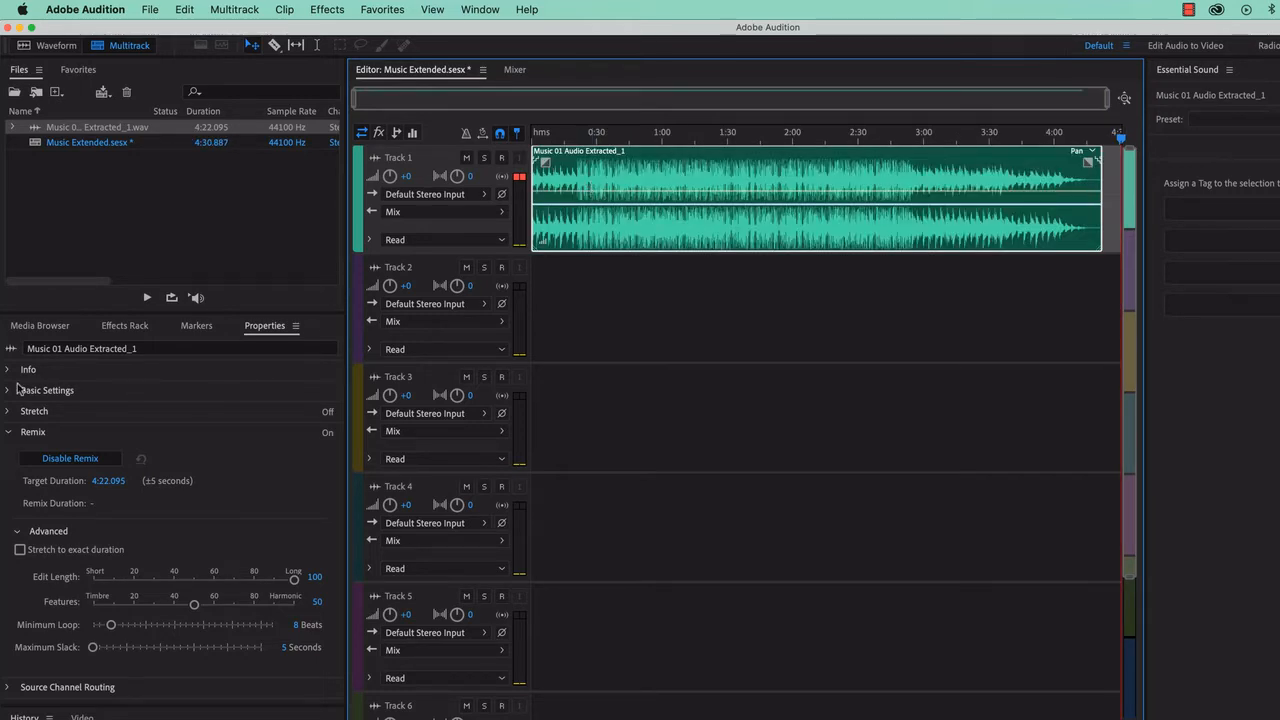
left_click(104, 484)
type("52100")
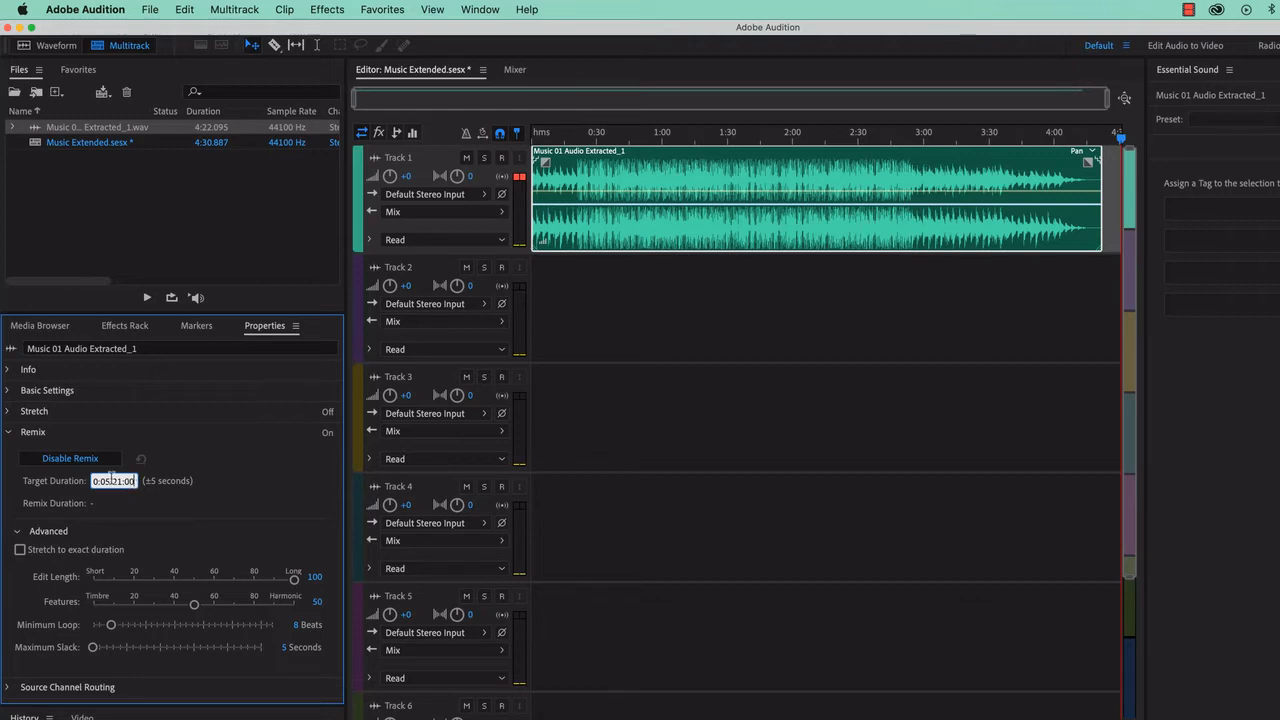
key("Return")
key("BackSpace")
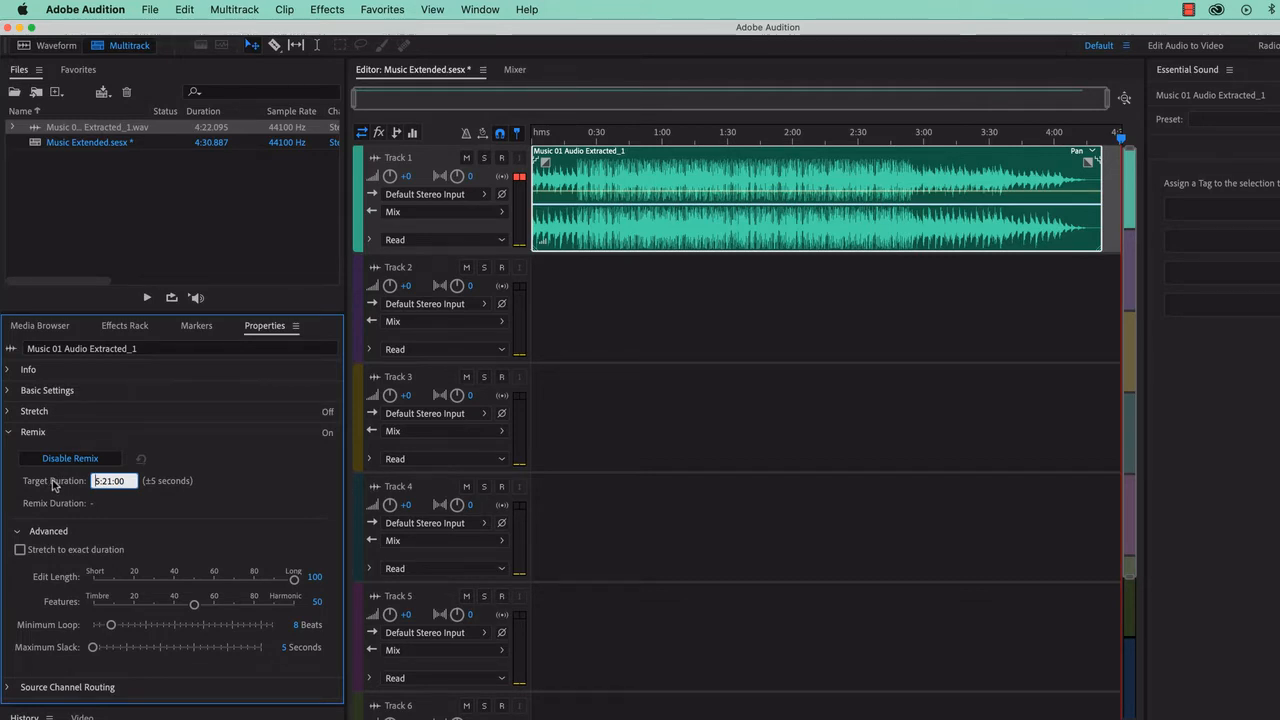
key("Return")
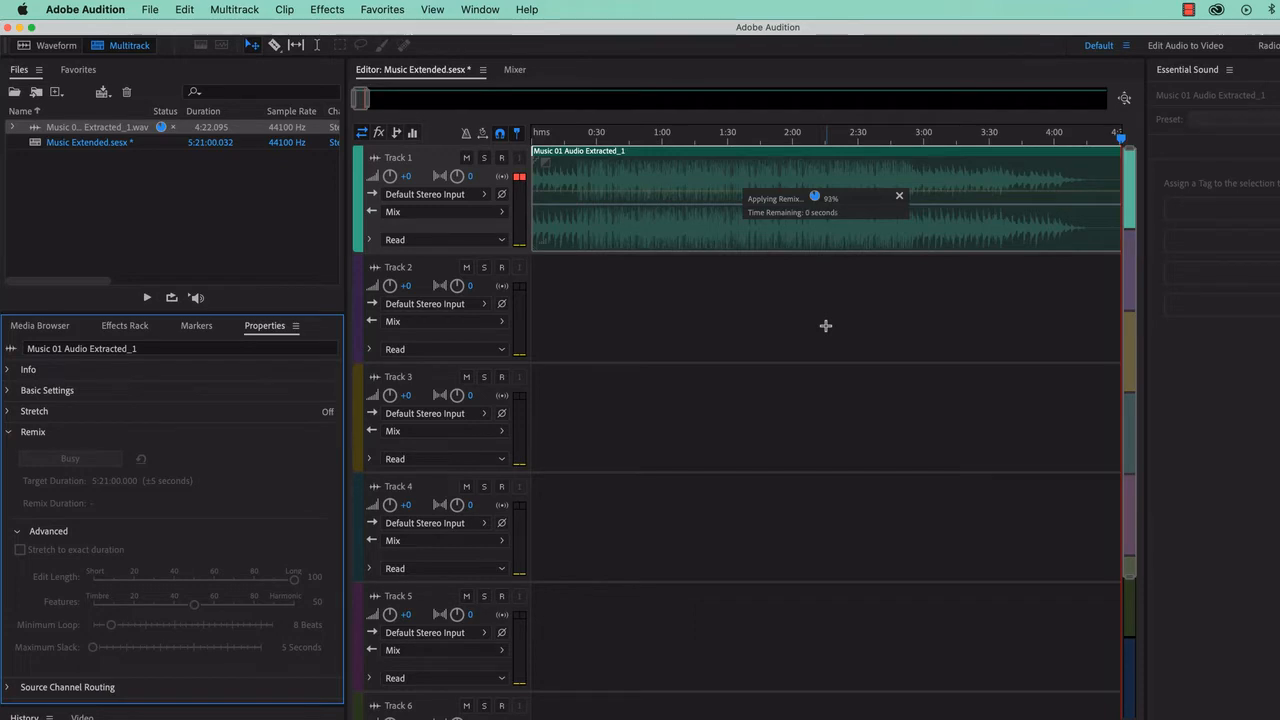
key("backslash")
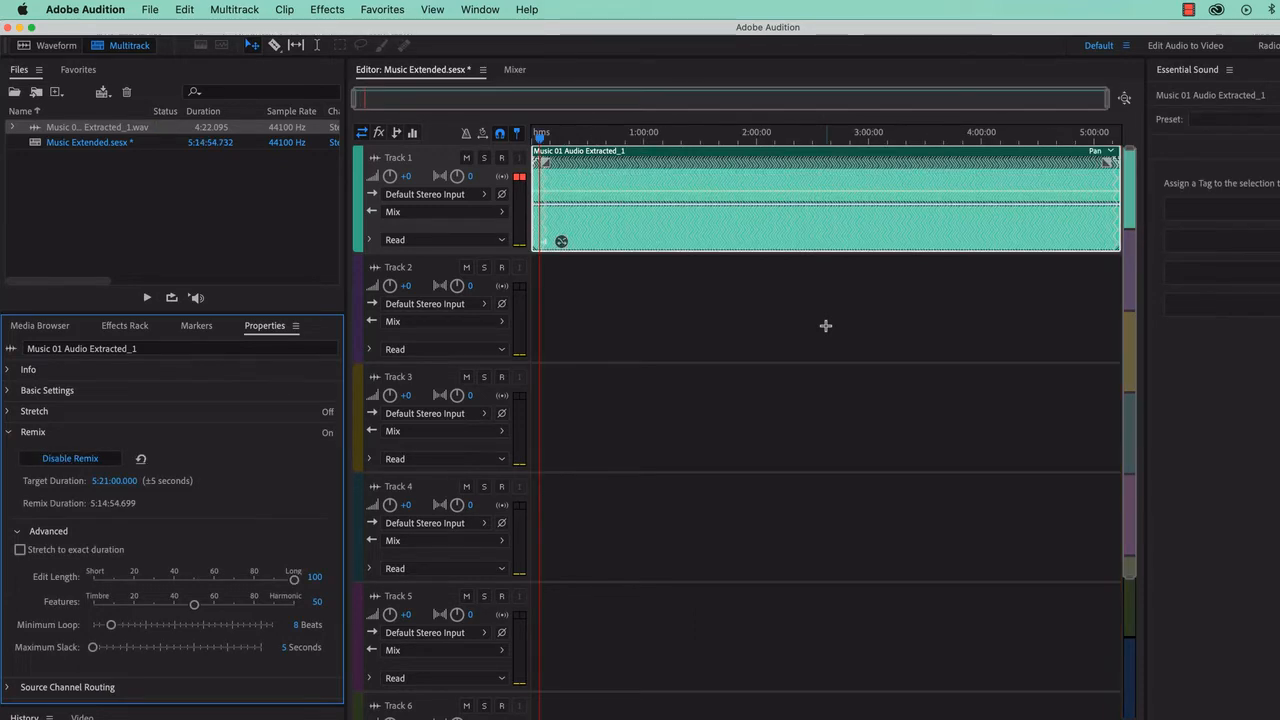
key("space")
key("space")
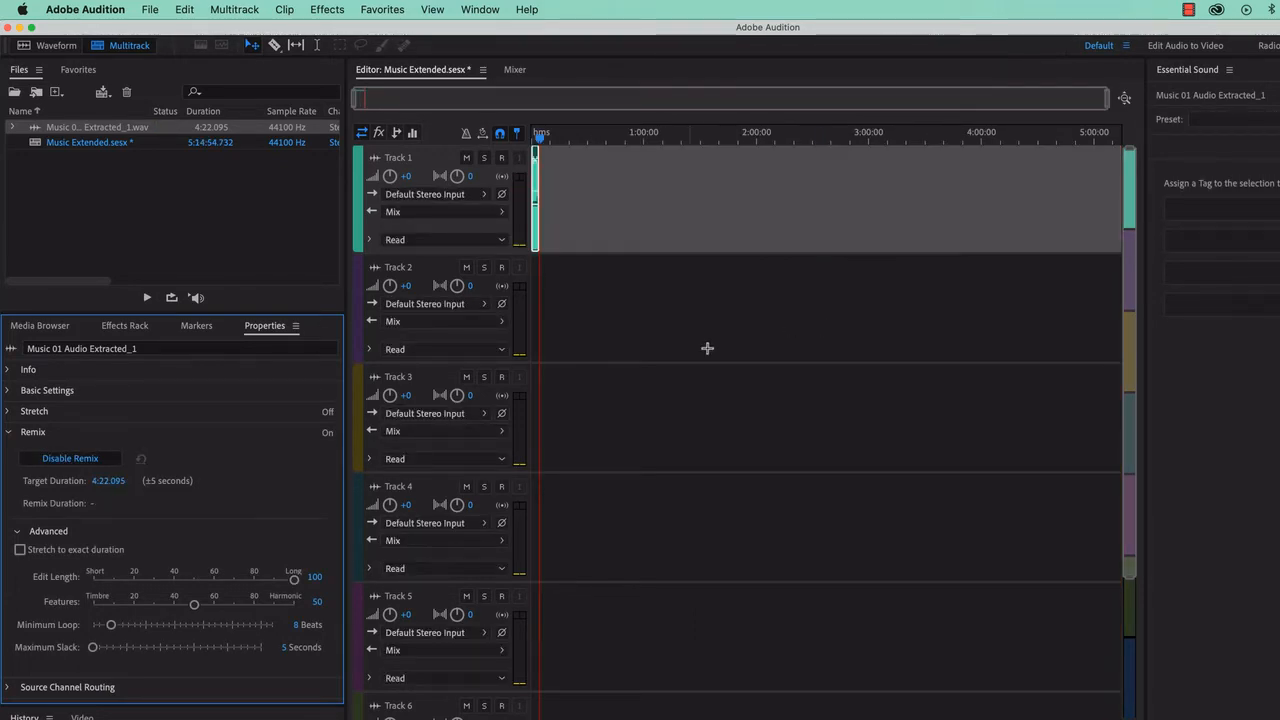
Step: Set the Remix target duration of the Music 01 clip to 5:21.000
left_click(90, 474)
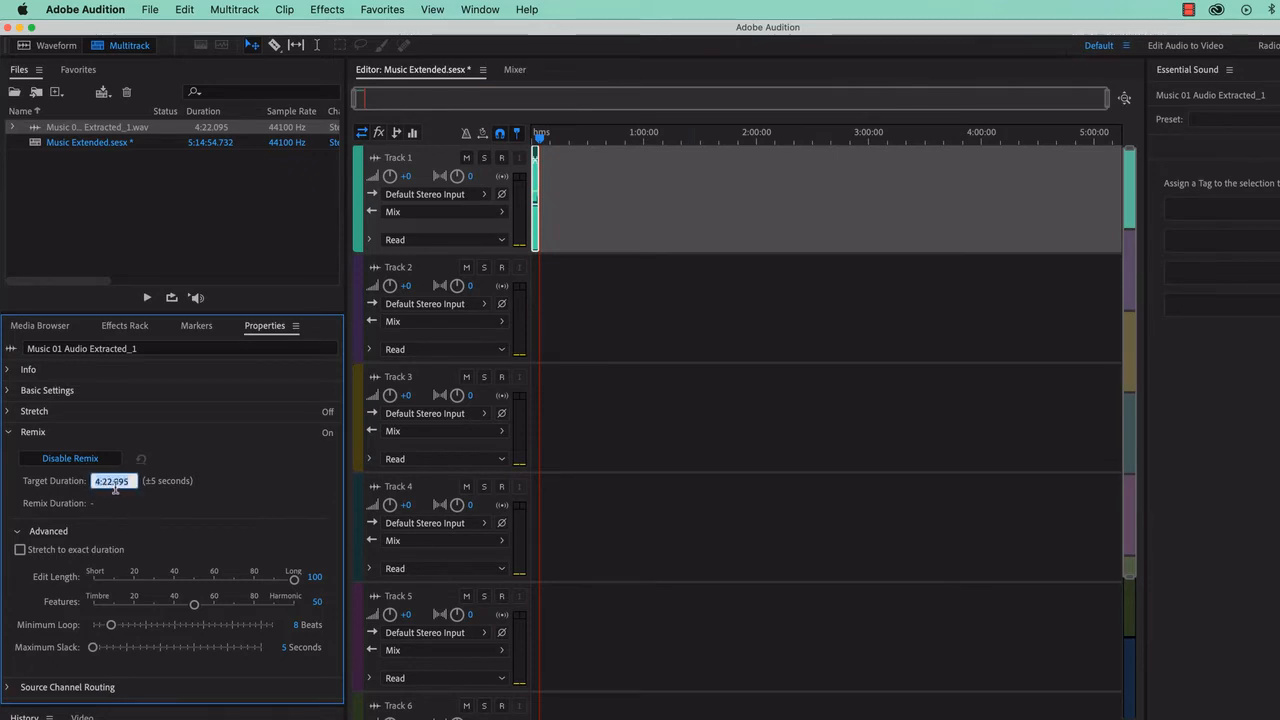
key("Left")
type("5")
key("Delete")
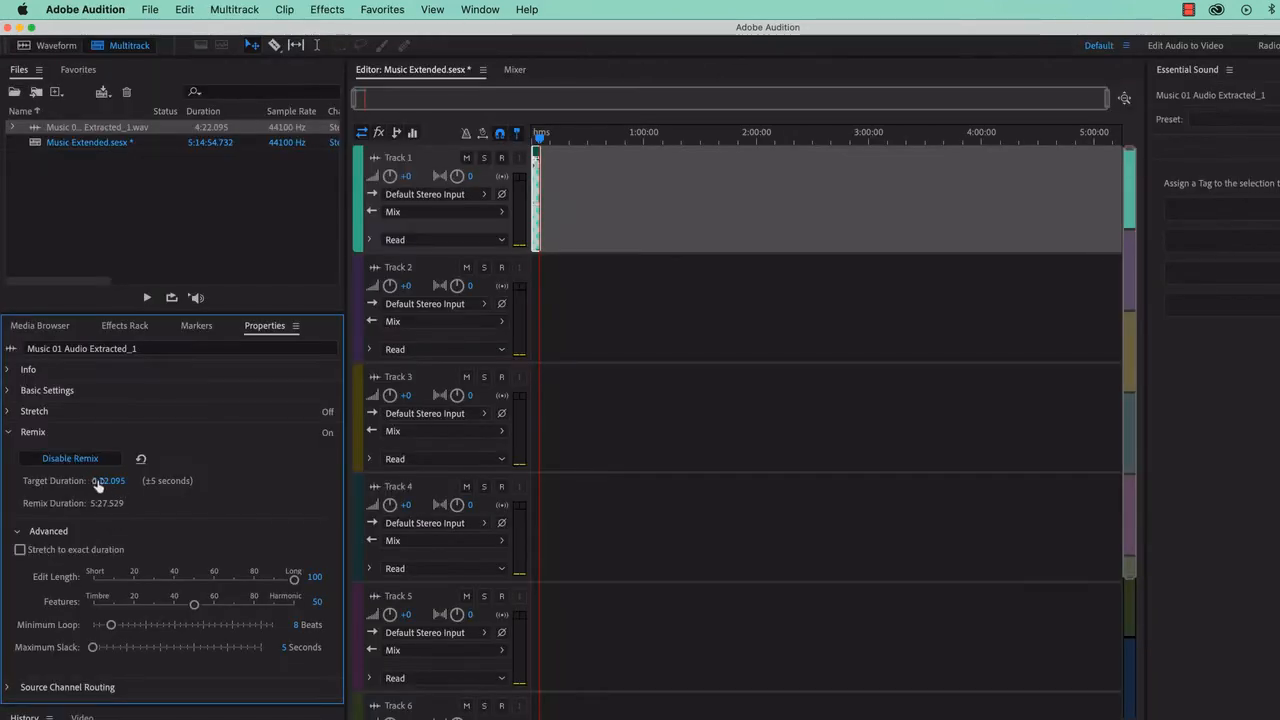
left_click(93, 481)
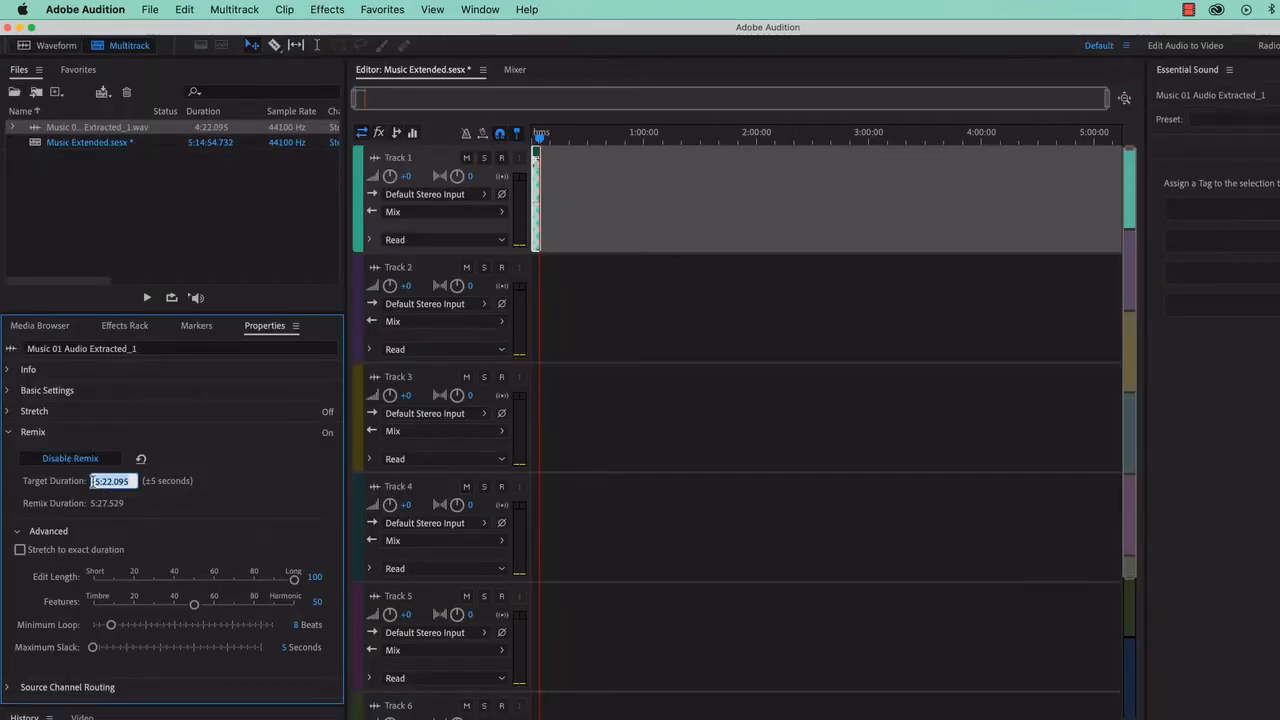
left_click(112, 483)
key("BackSpace")
type("1")
key("Return")
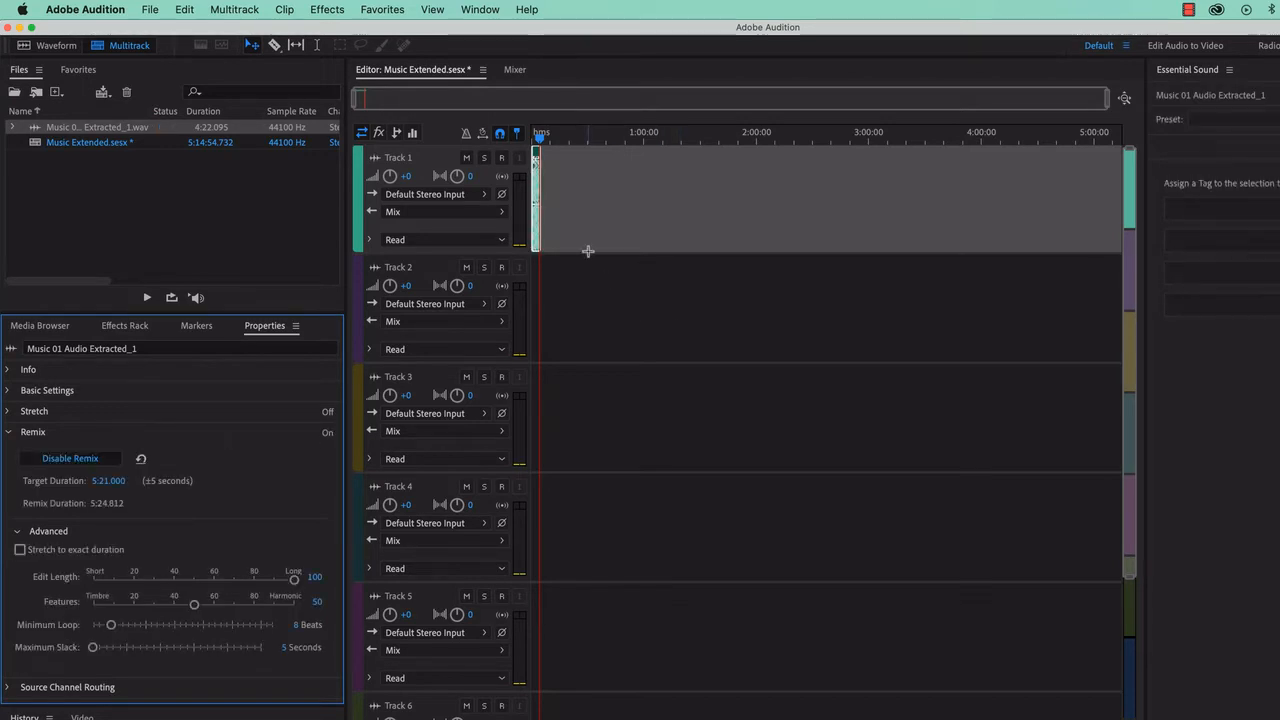
Step: Play the full remixed clip across the edit point at about 3:24 to hear the transition
key("backslash")
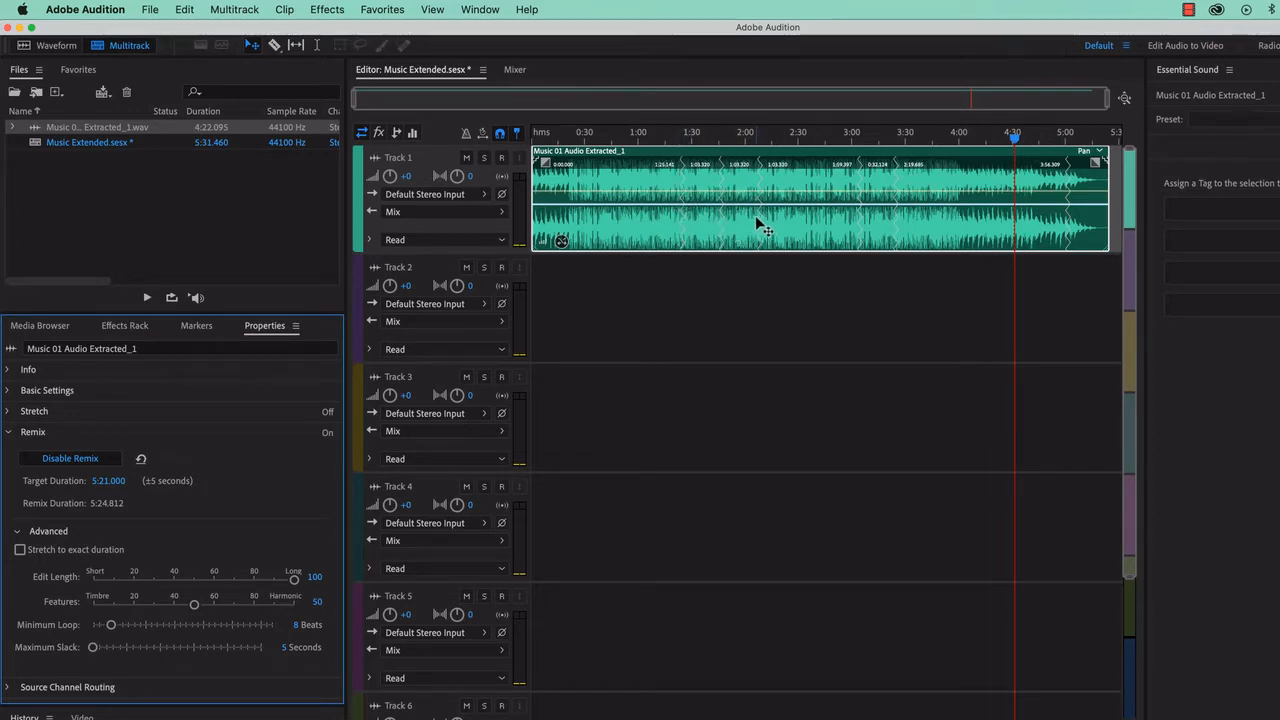
left_click(891, 140)
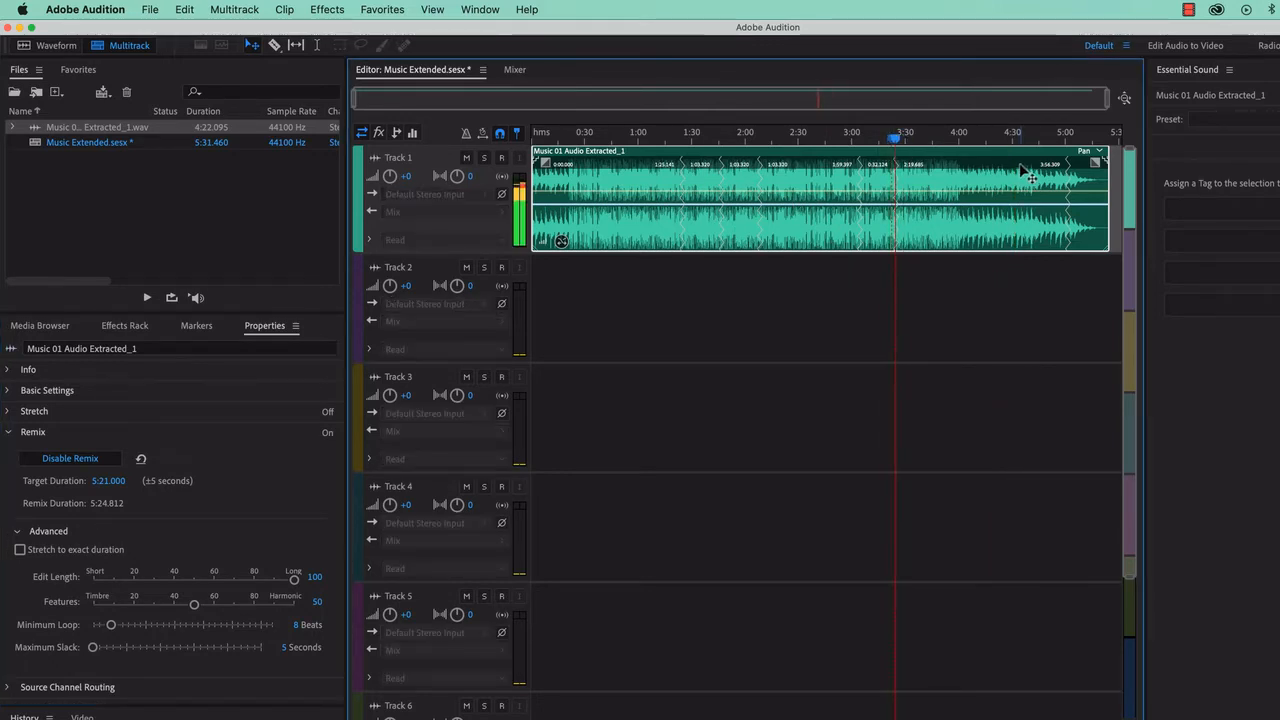
key("space")
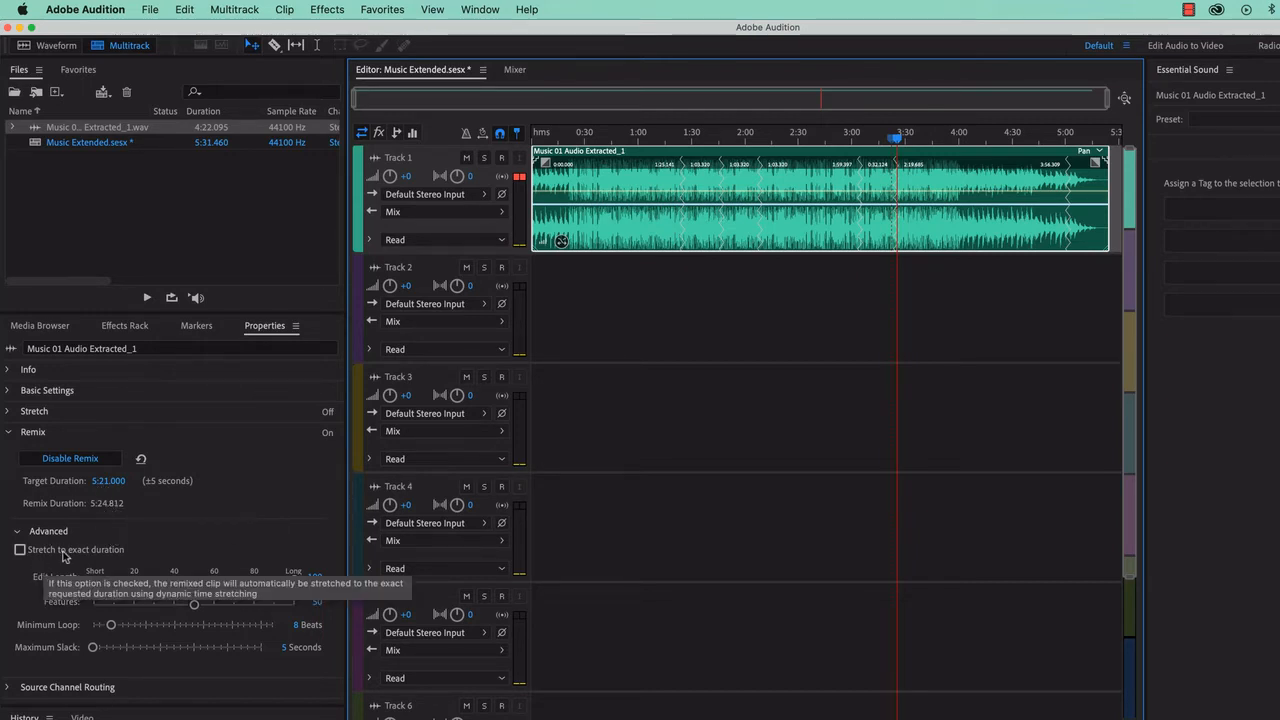
Step: Try the Stretch to exact duration option on the remixed clip, toggling it off and undoing that change
left_click(17, 531)
left_click(17, 531)
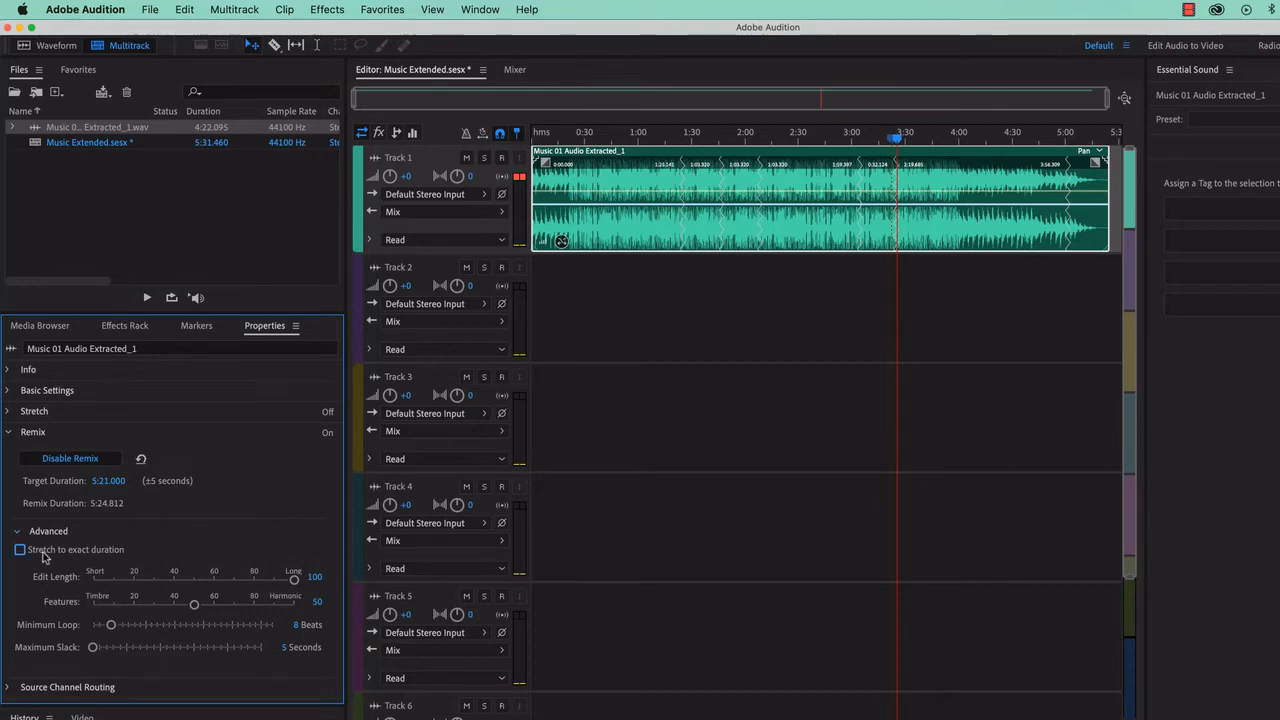
left_click(43, 554)
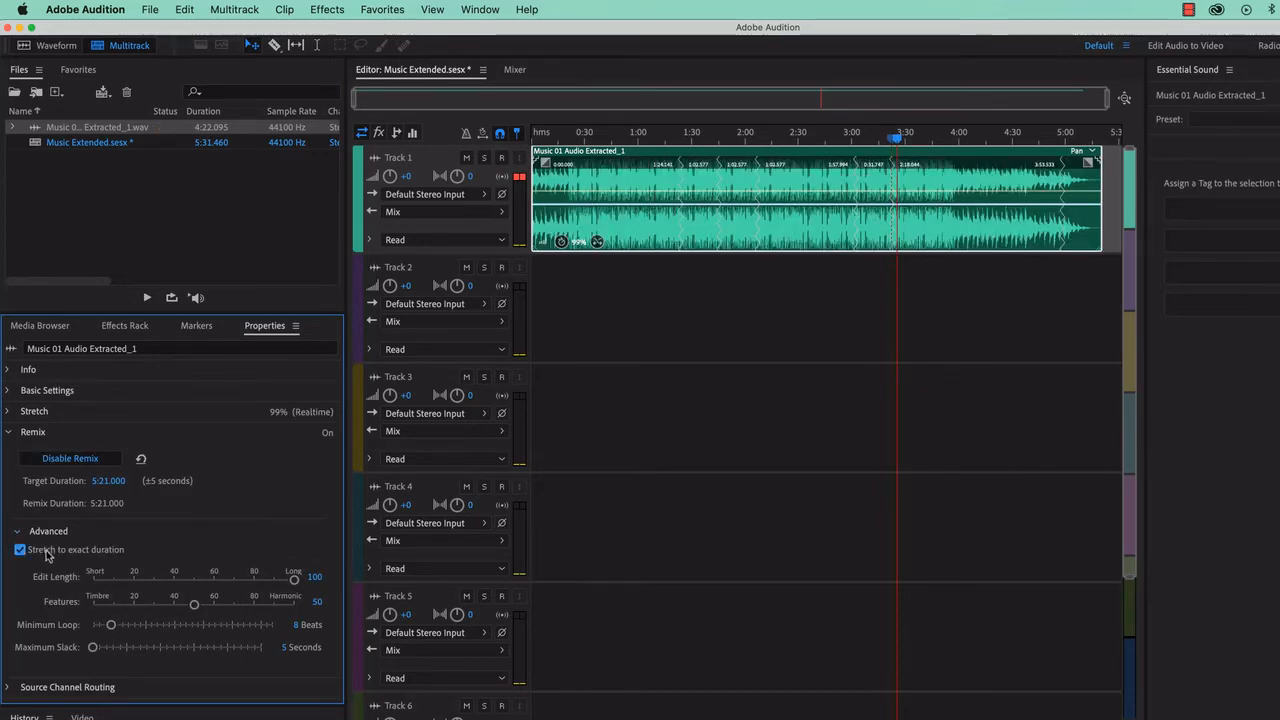
left_click(45, 556)
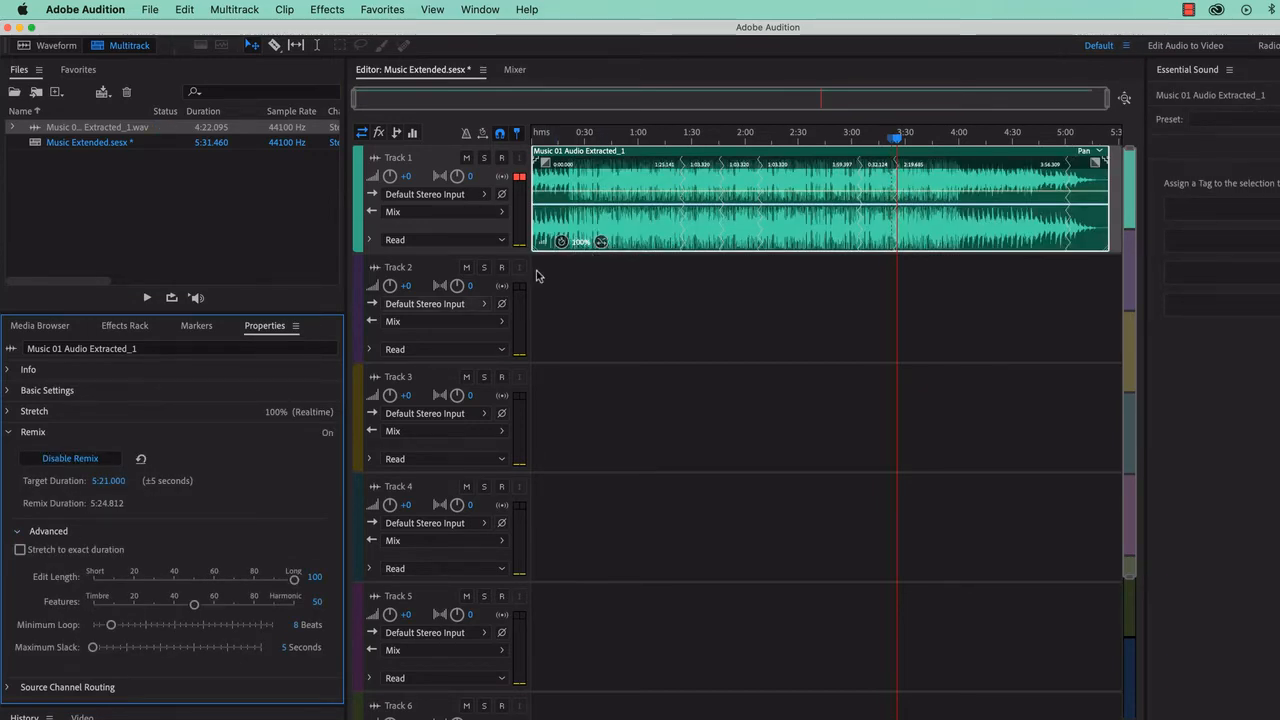
key("super+z")
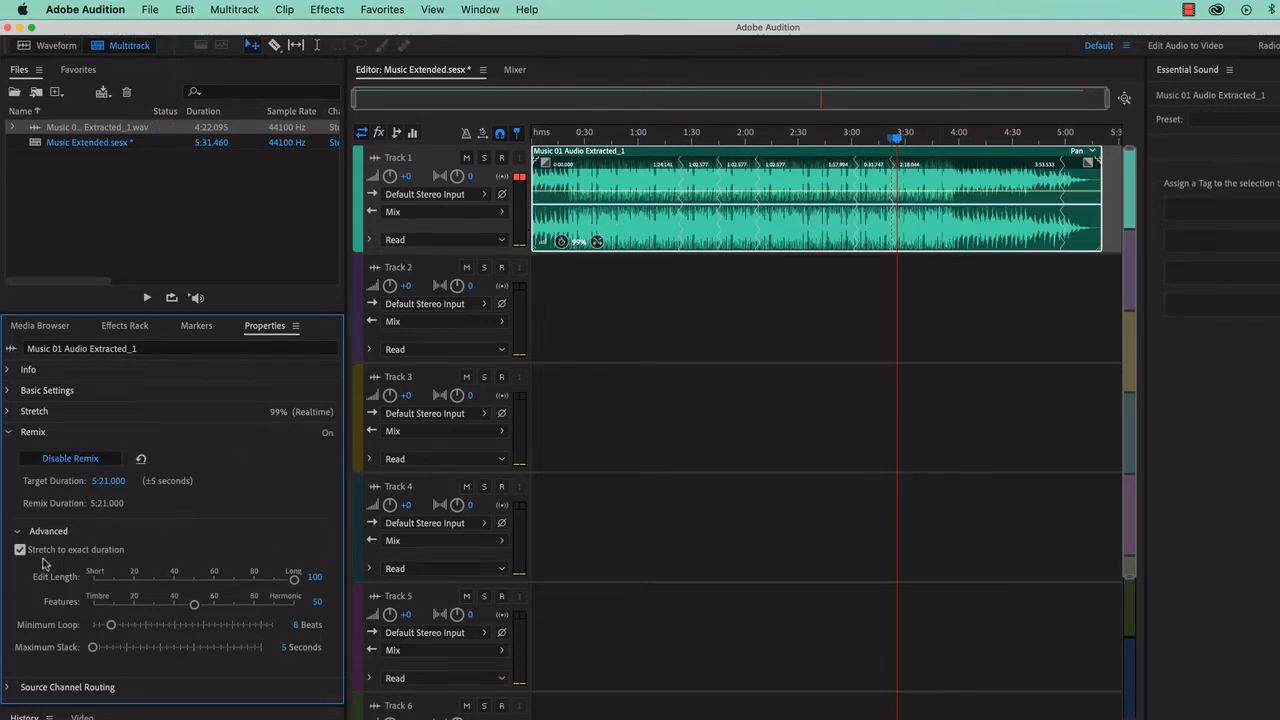
Step: Play the stretched clip from 3:00 across the edit point and turn off Stretch to exact duration
left_click_drag(896, 137, 851, 137)
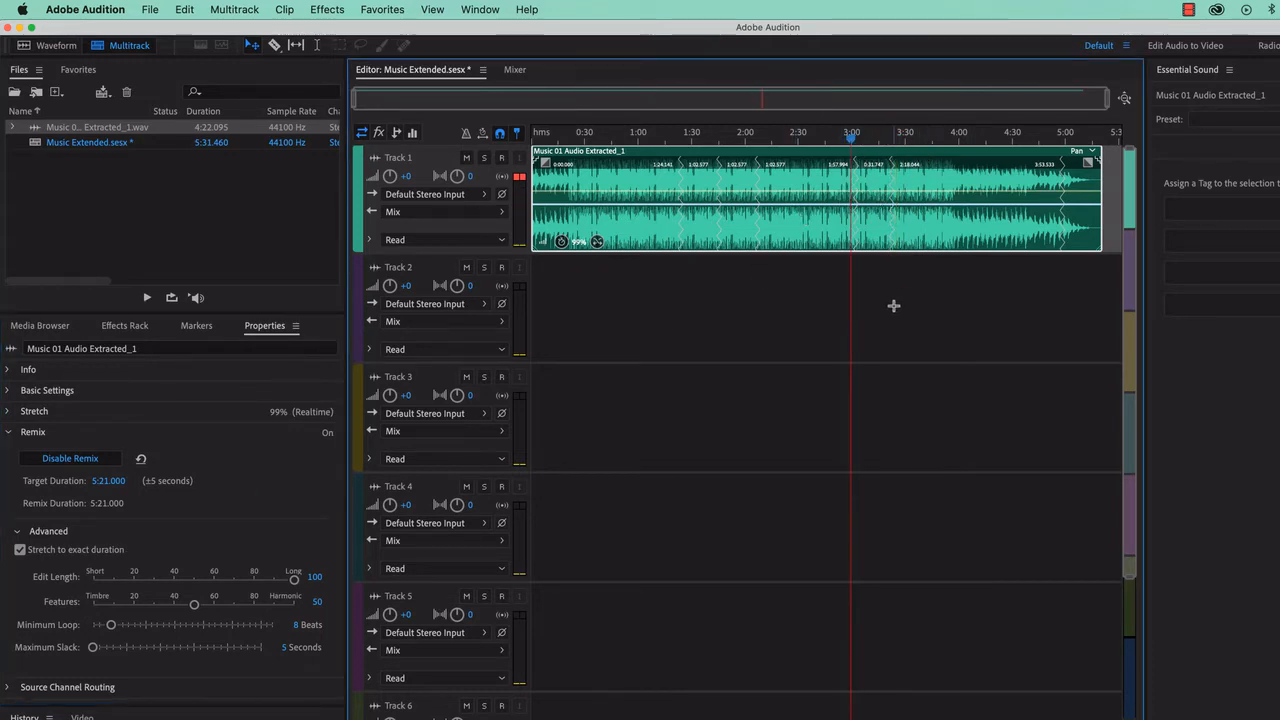
key("space")
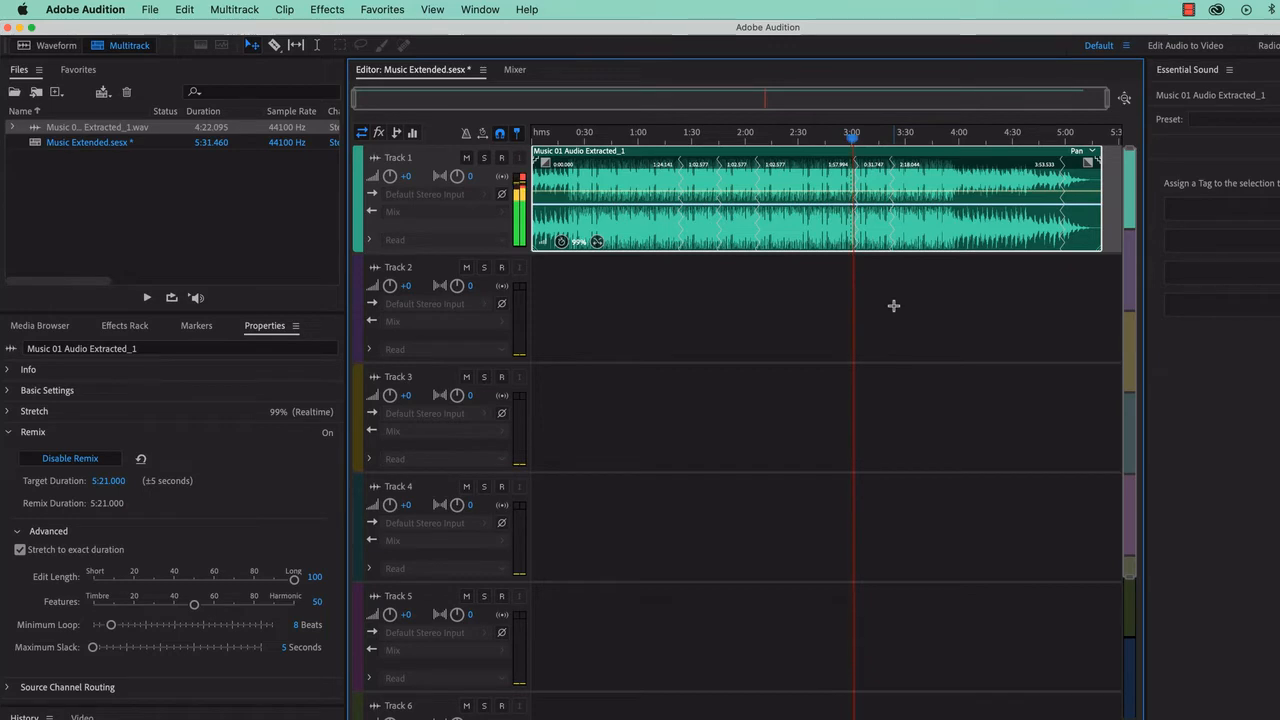
key("space")
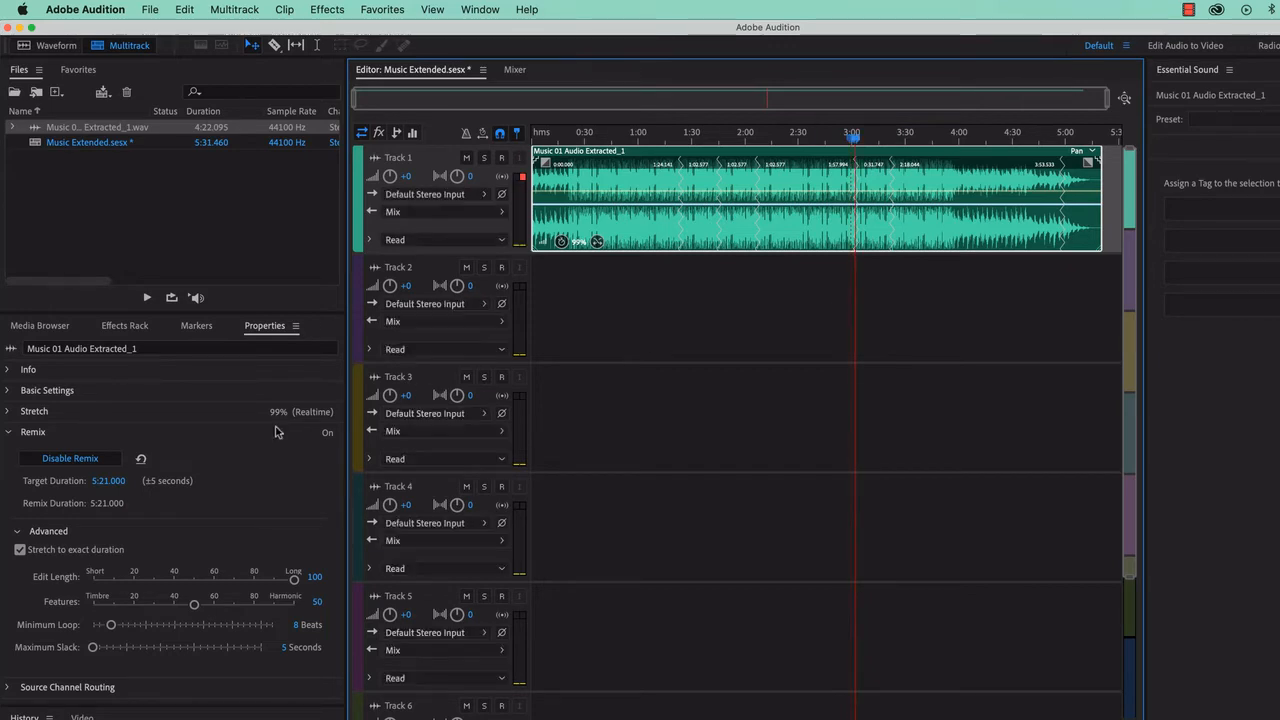
left_click(80, 555)
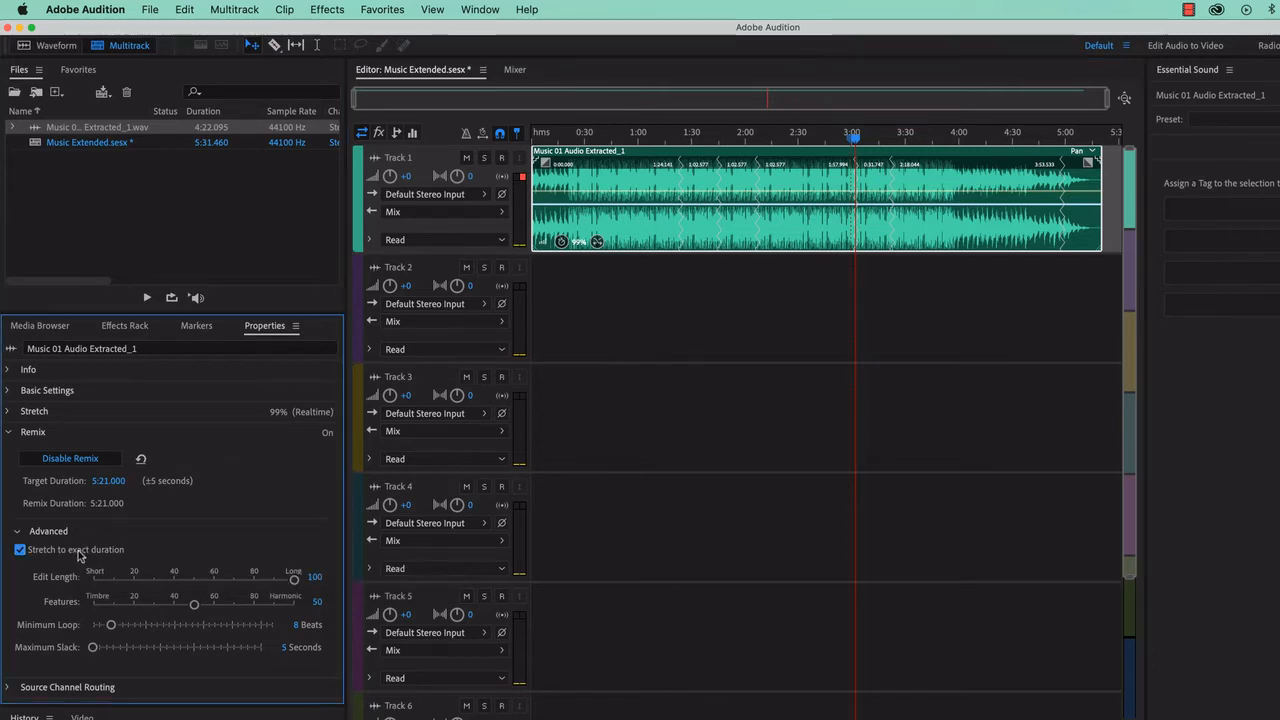
left_click(80, 556)
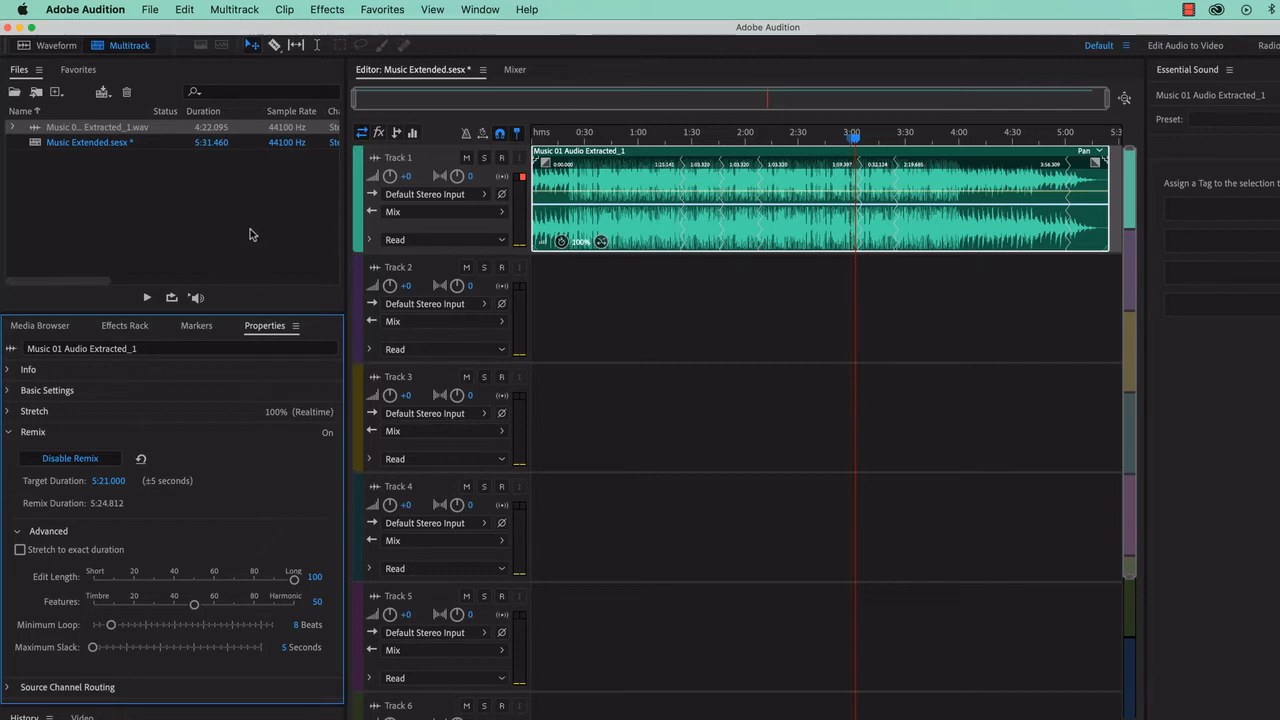
Step: Export the entire session as a Wave PCM multitrack mixdown named Music Extended_mixdown.wav in the Desktop's Music Extended folder
left_click(155, 9)
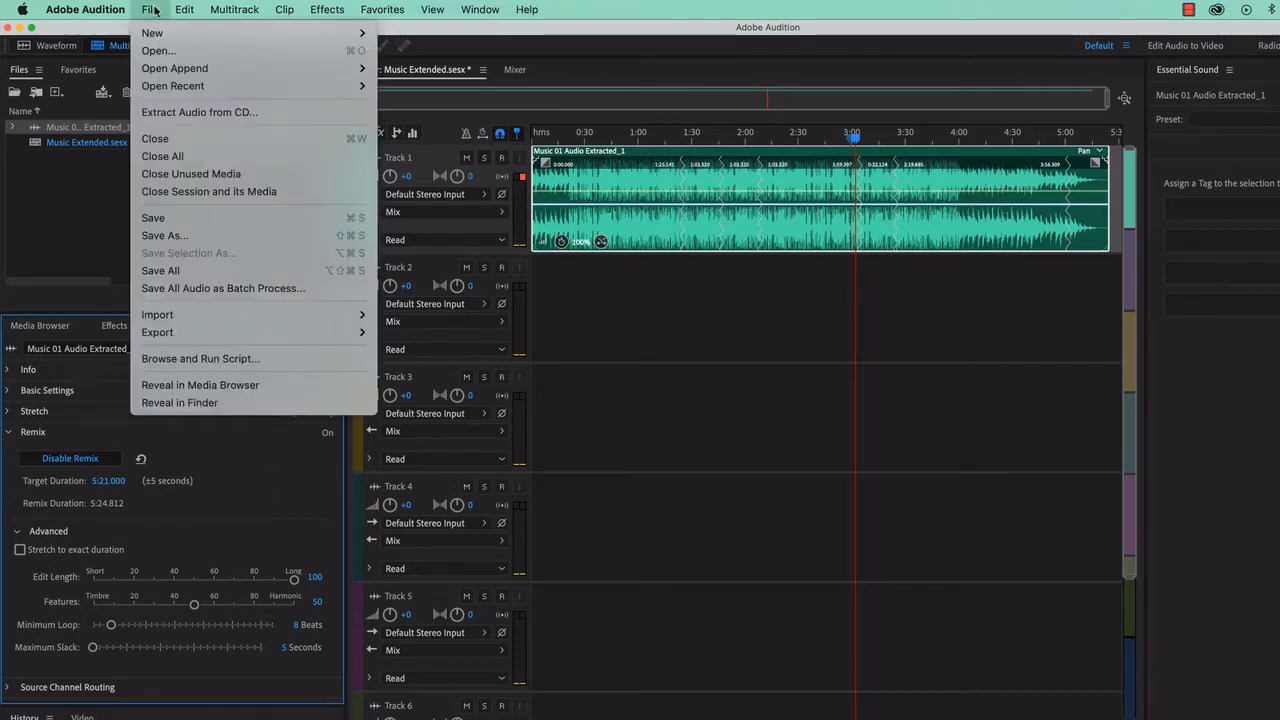
mouse_move(248, 333)
mouse_move(477, 413)
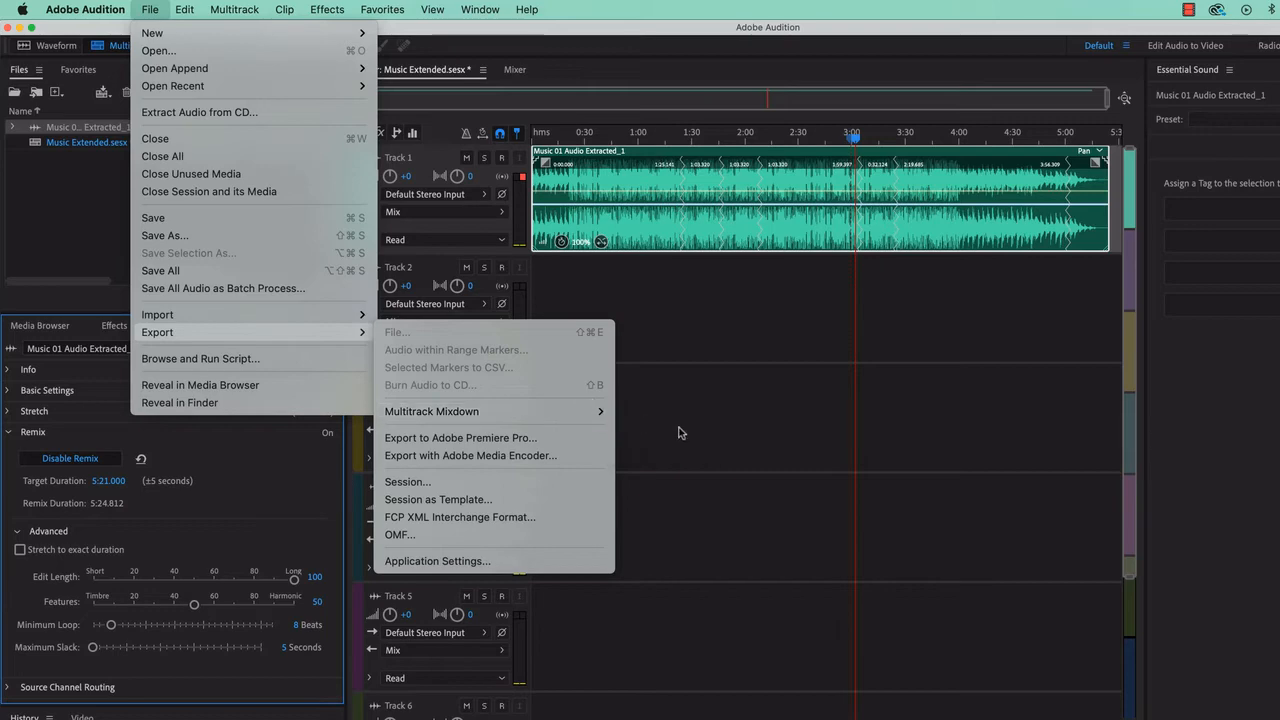
left_click(648, 433)
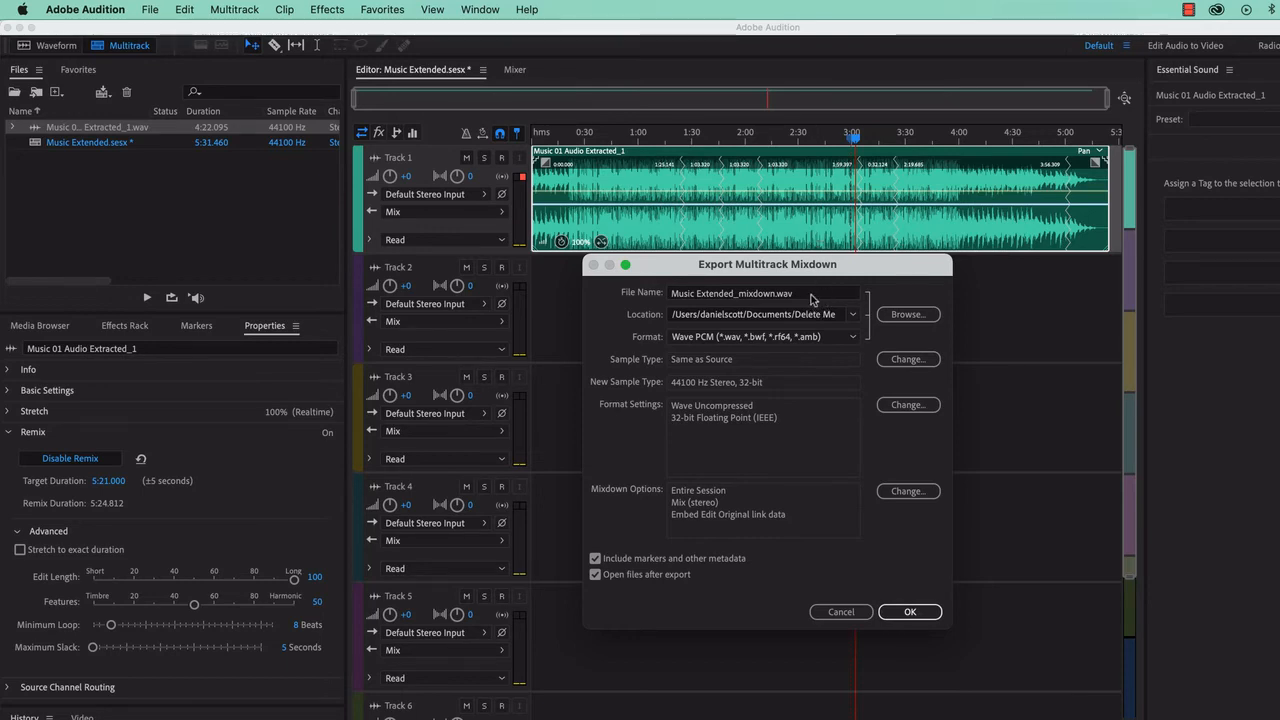
left_click(907, 316)
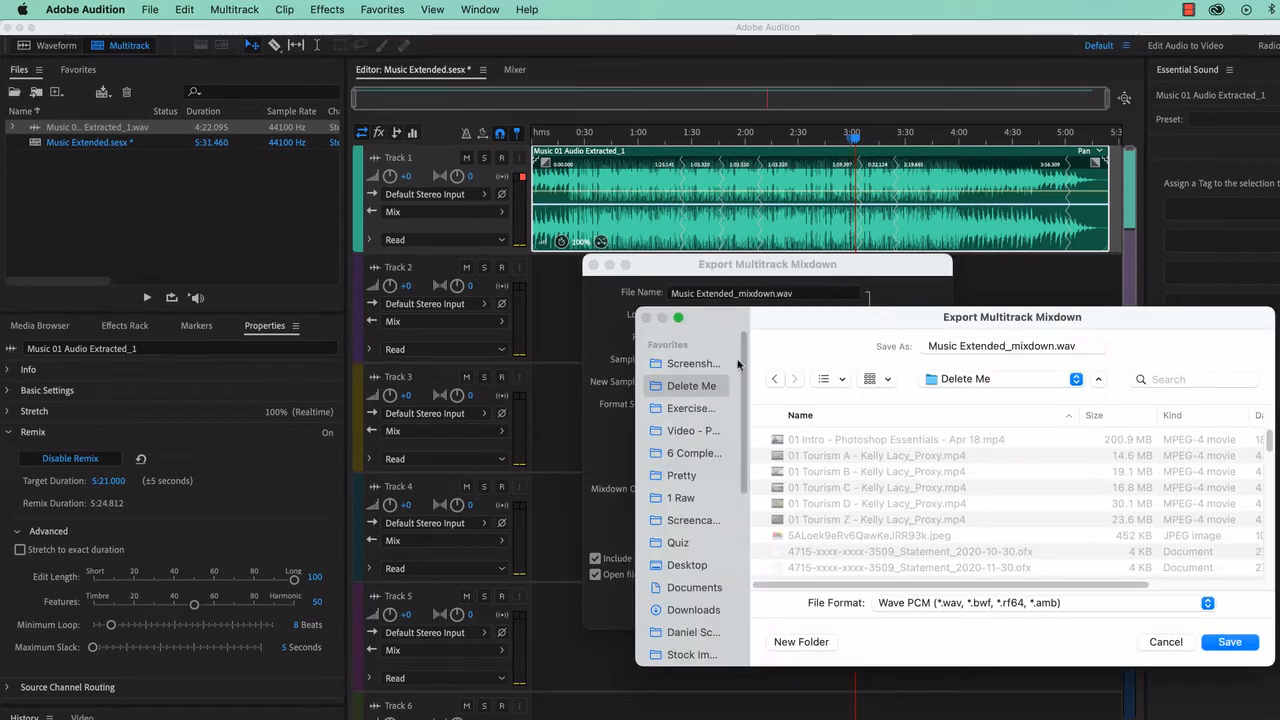
left_click(690, 565)
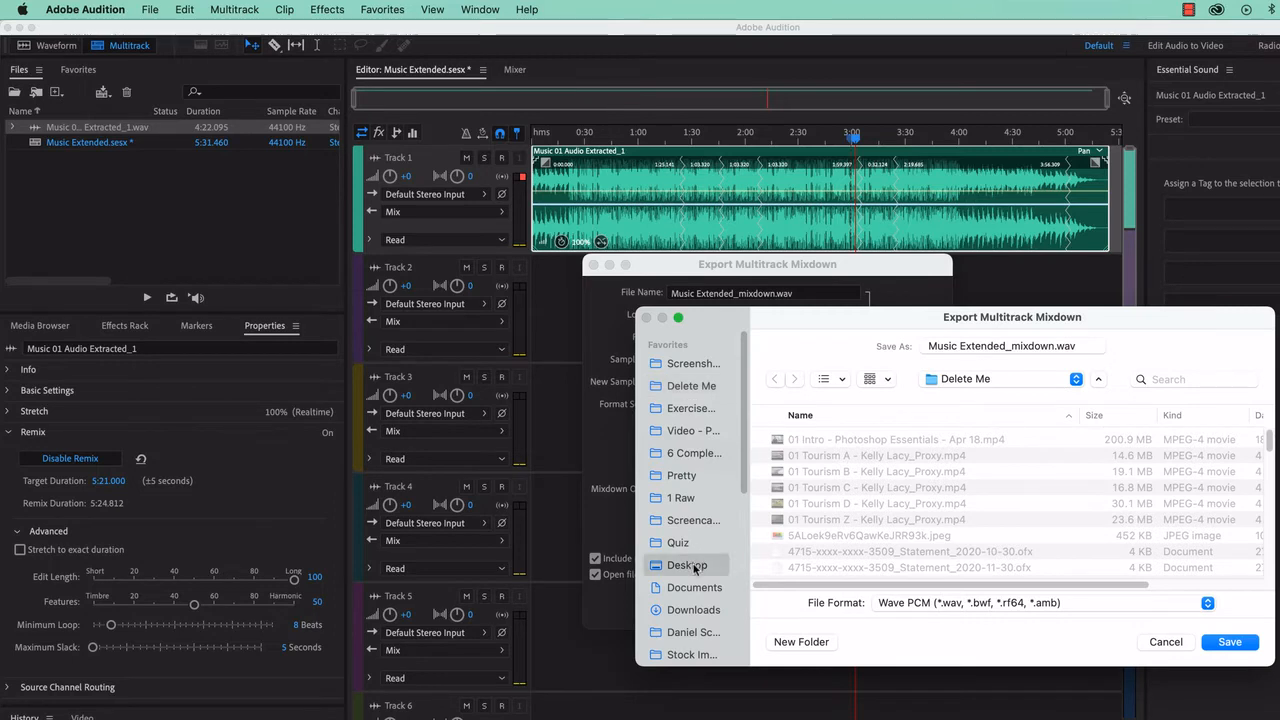
scroll(840, 525, "down", 2)
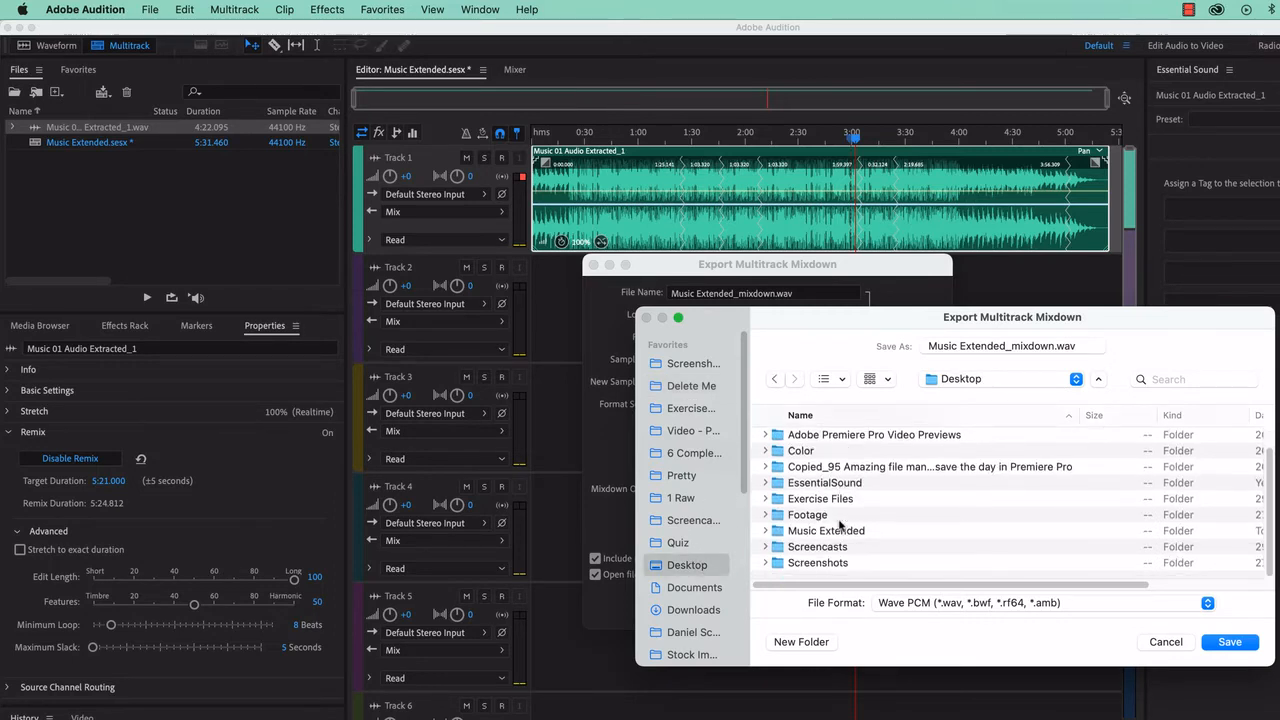
double_click(808, 530)
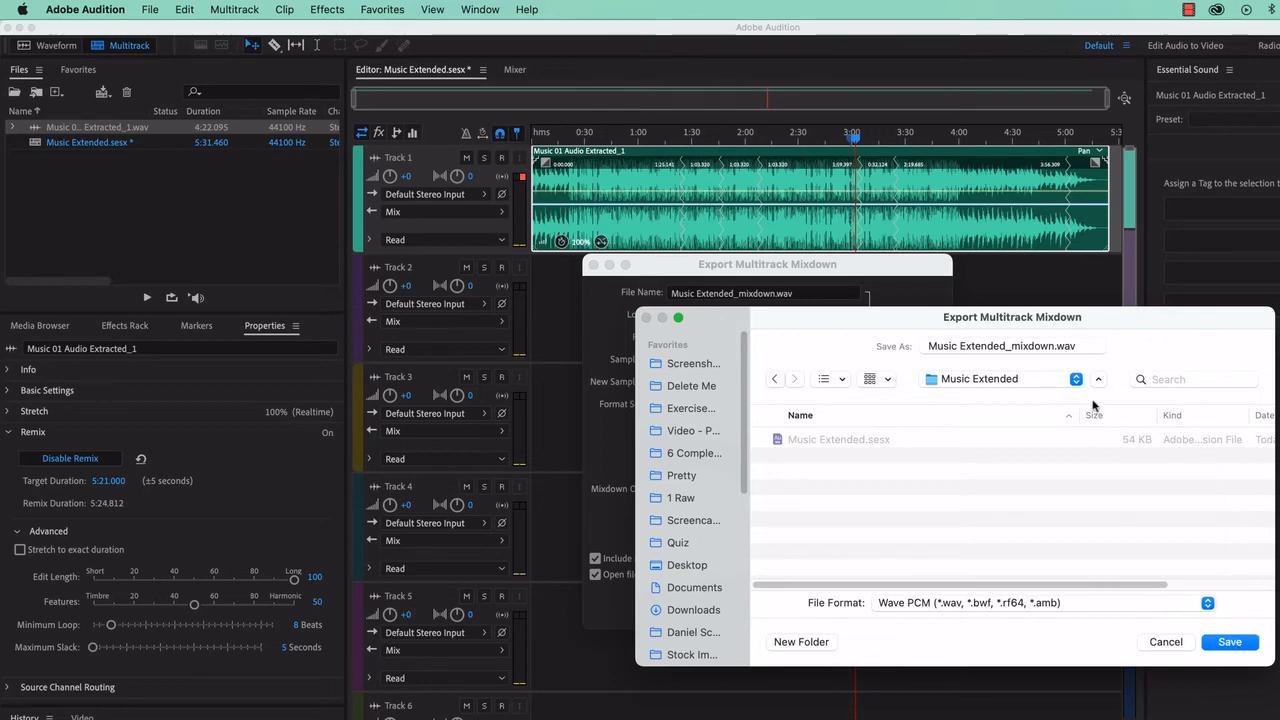
left_click(1230, 644)
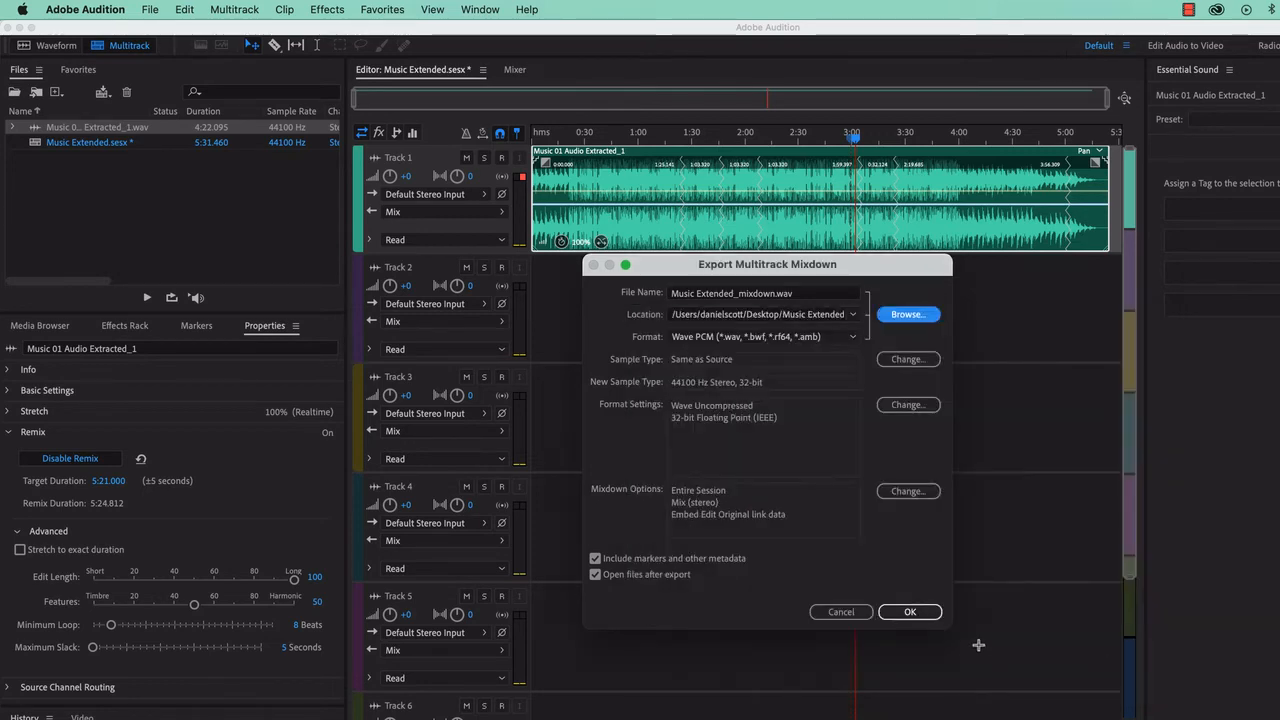
left_click(910, 611)
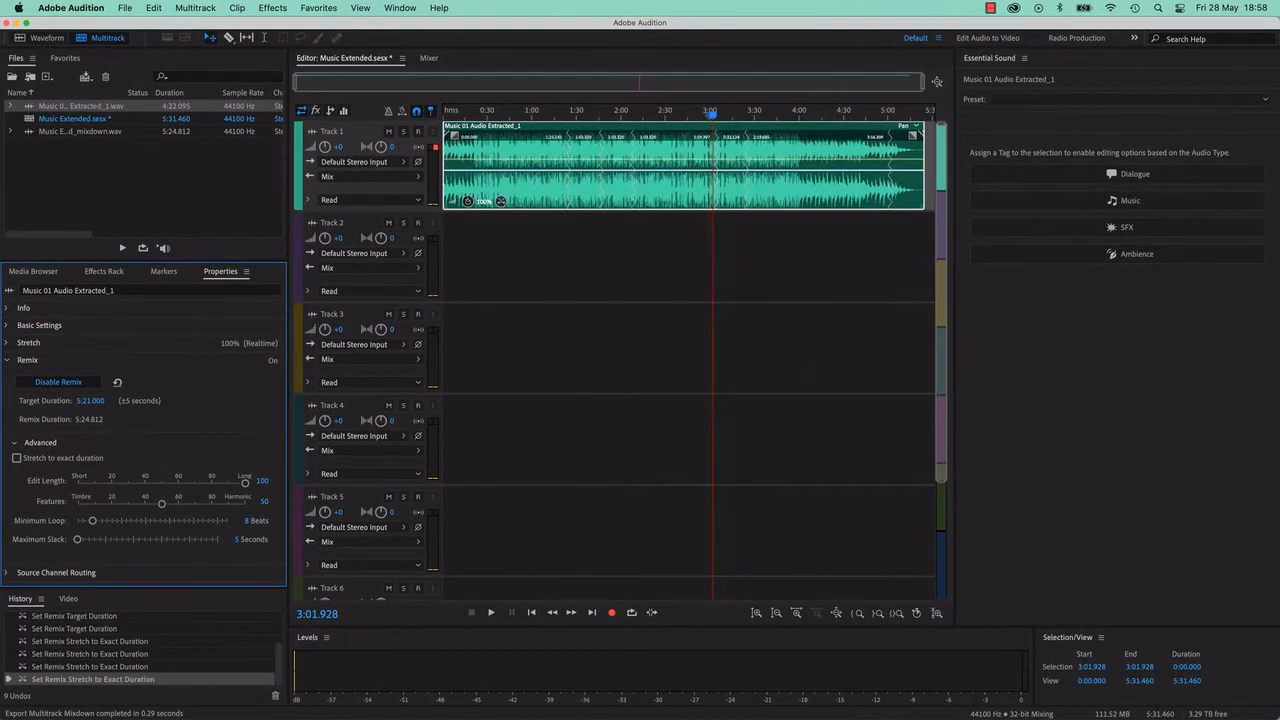
Step: Import Music Extended_mixdown.wav from the Desktop's Music Extended folder into the Premiere Pro project
key("super+Tab")
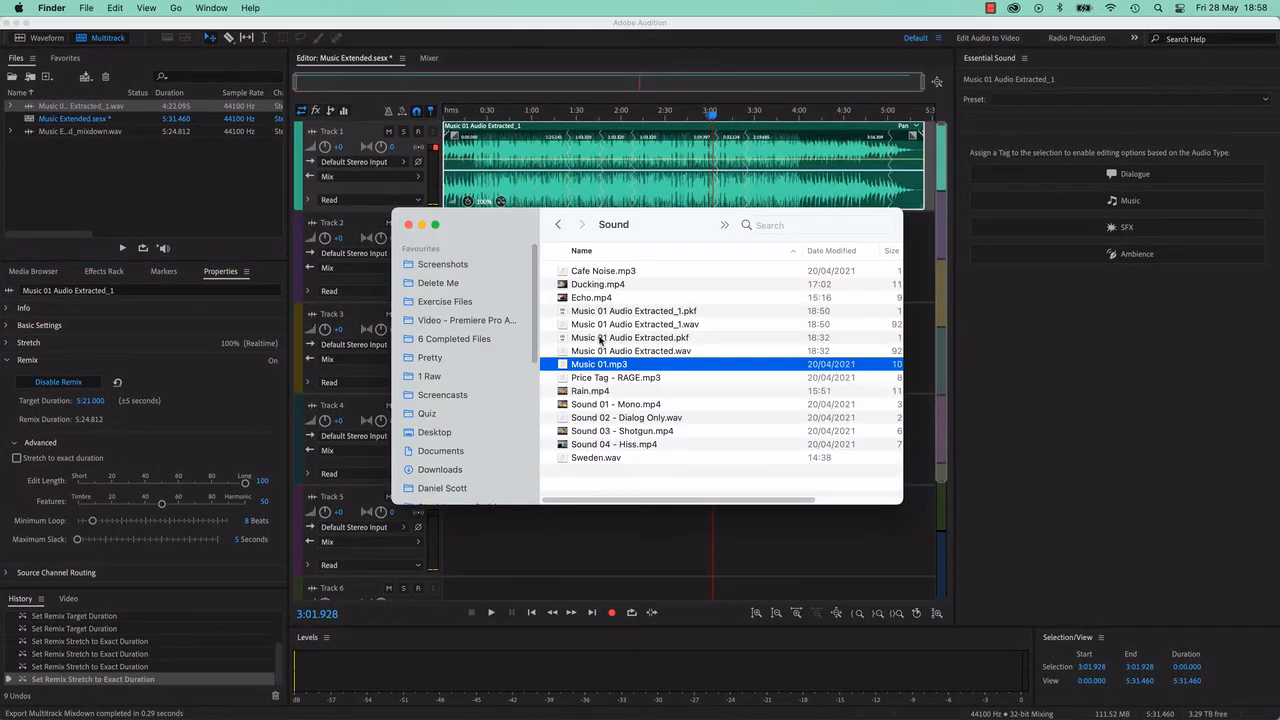
left_click(465, 432)
left_click(593, 380)
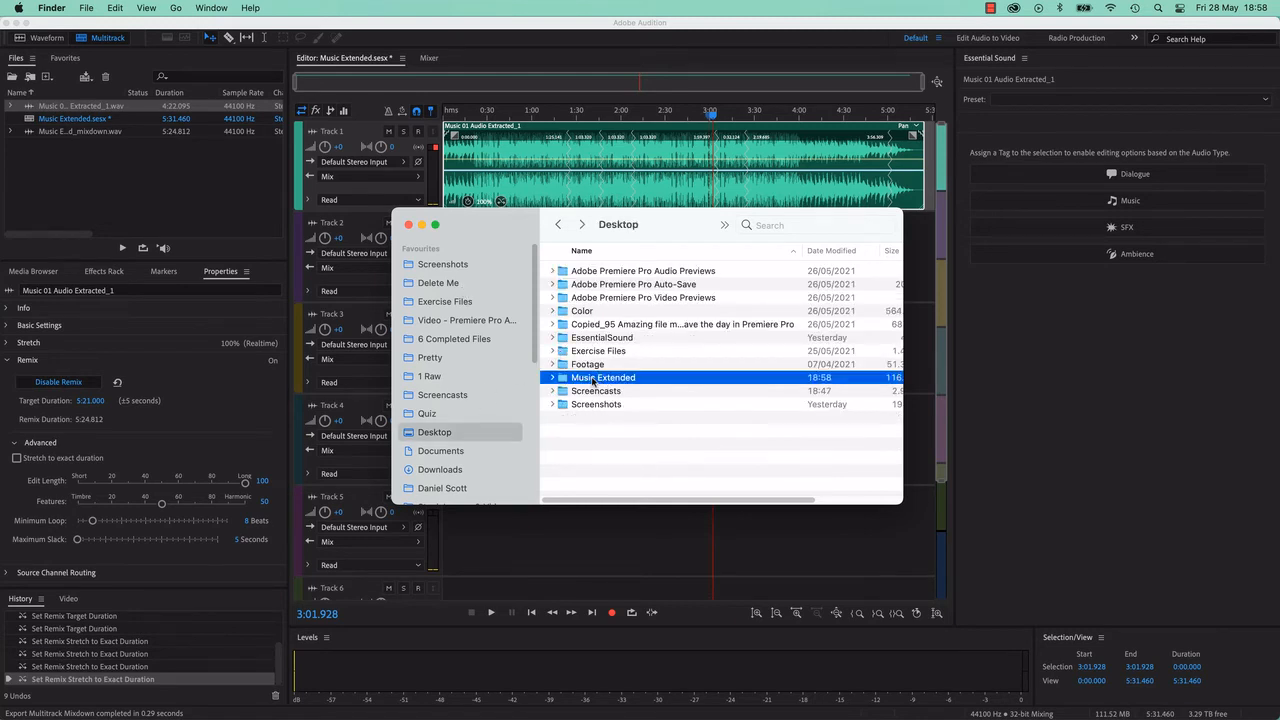
double_click(593, 380)
left_click(676, 286)
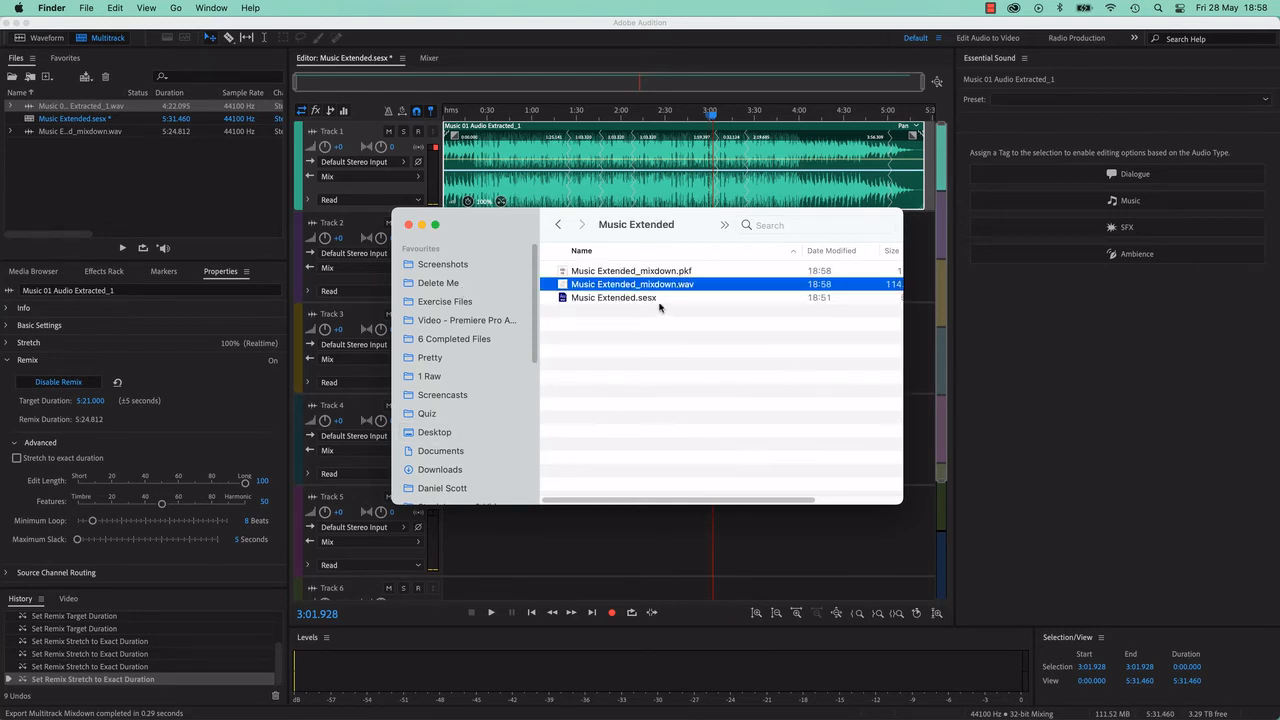
left_click_drag(662, 286, 2, 600)
left_click_drag(430, 718, 180, 349)
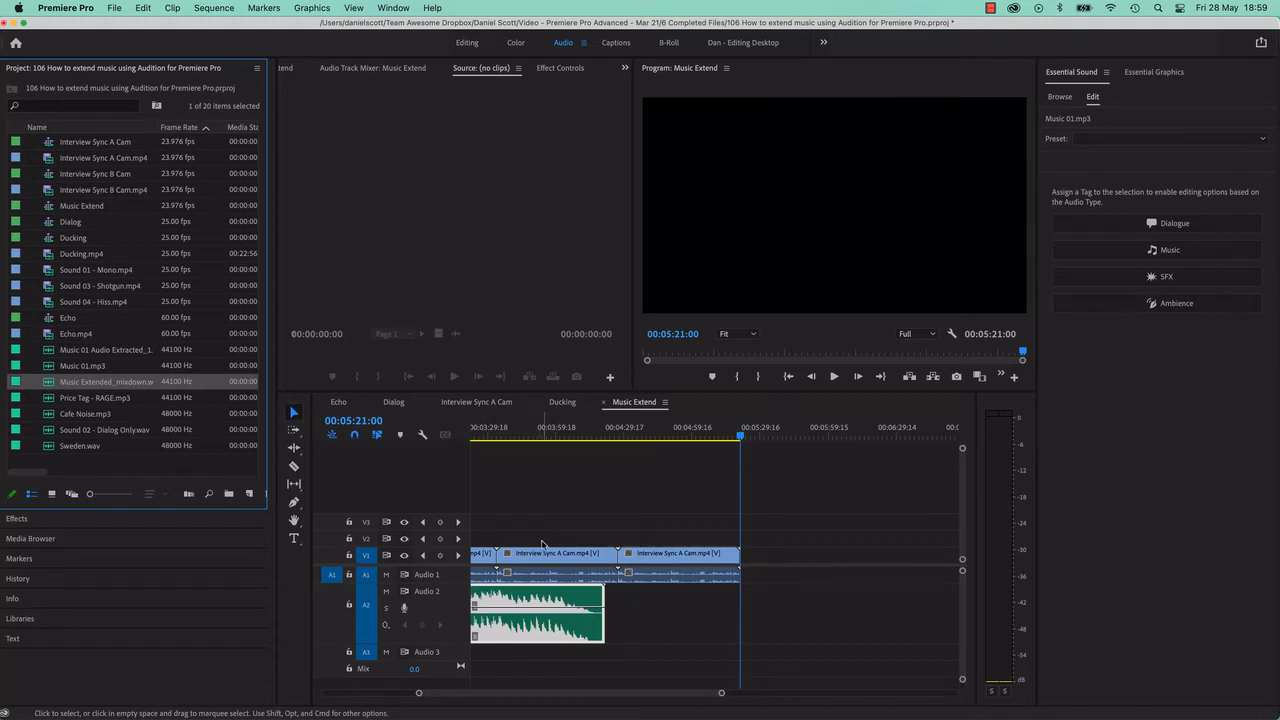
Step: Delete Music 01 Audio Extracted_1.wav from the project together with its clip references in the sequences
left_click(119, 354)
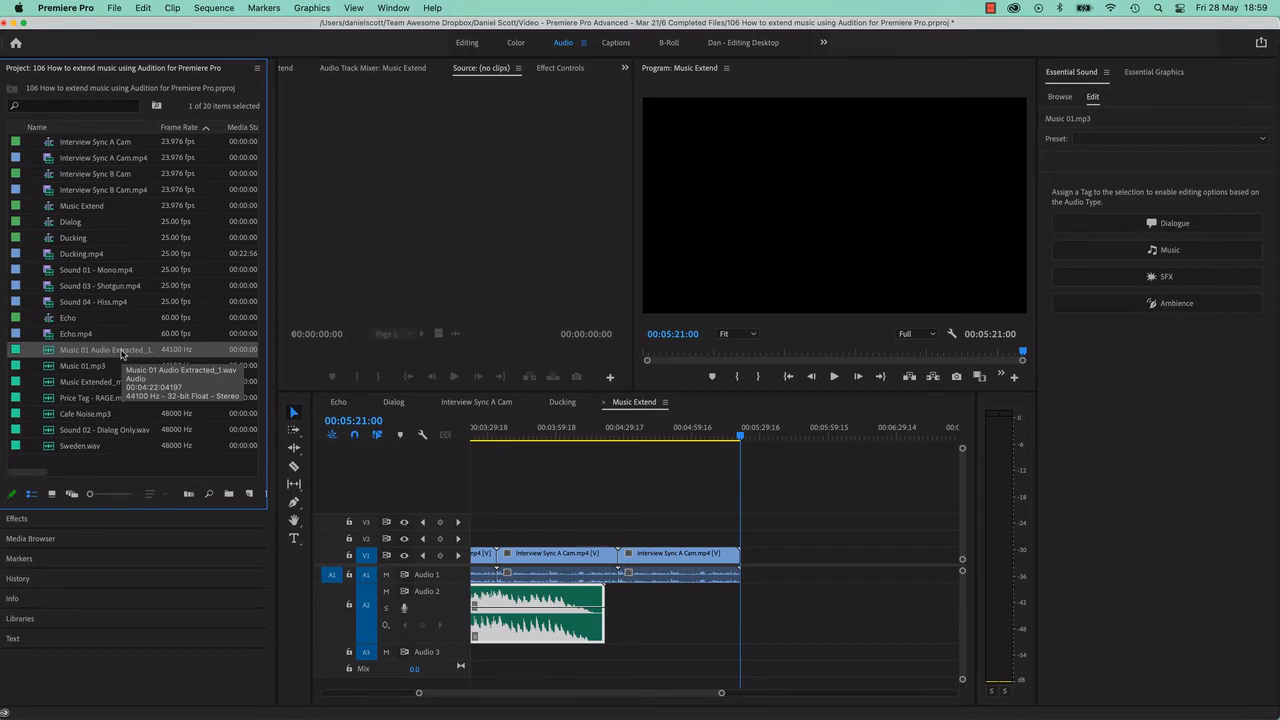
key("Delete")
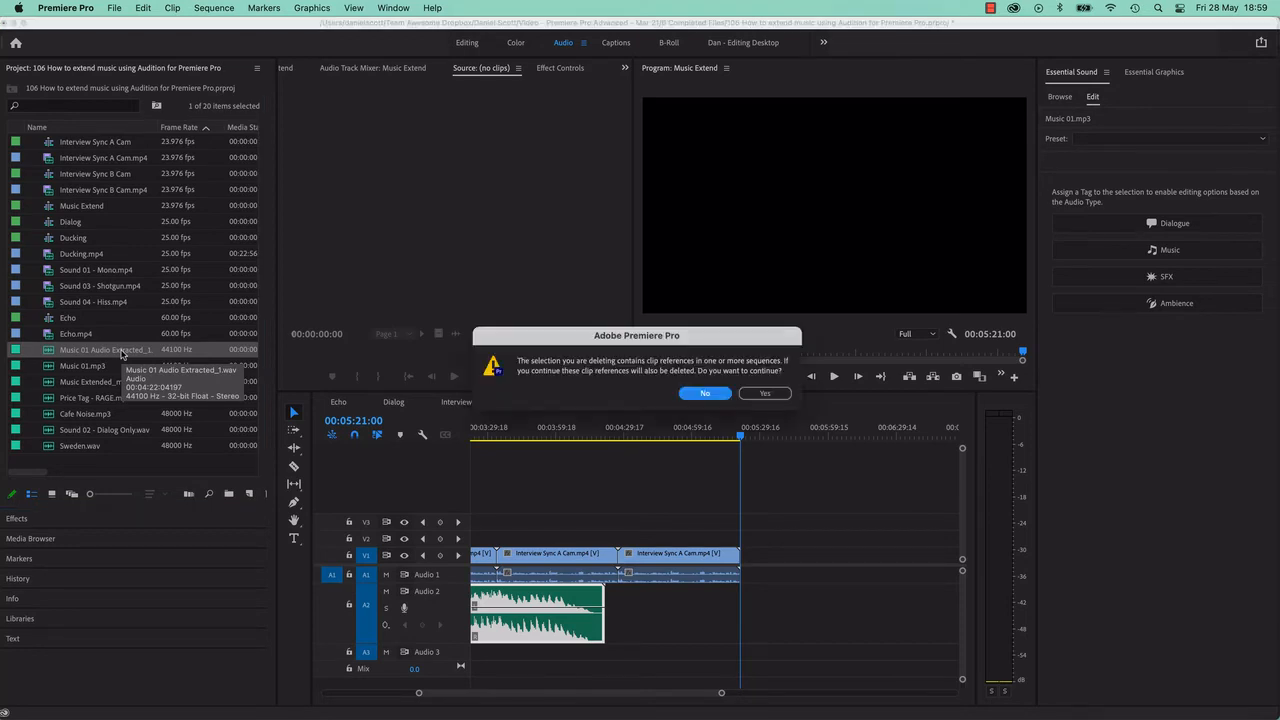
left_click(765, 397)
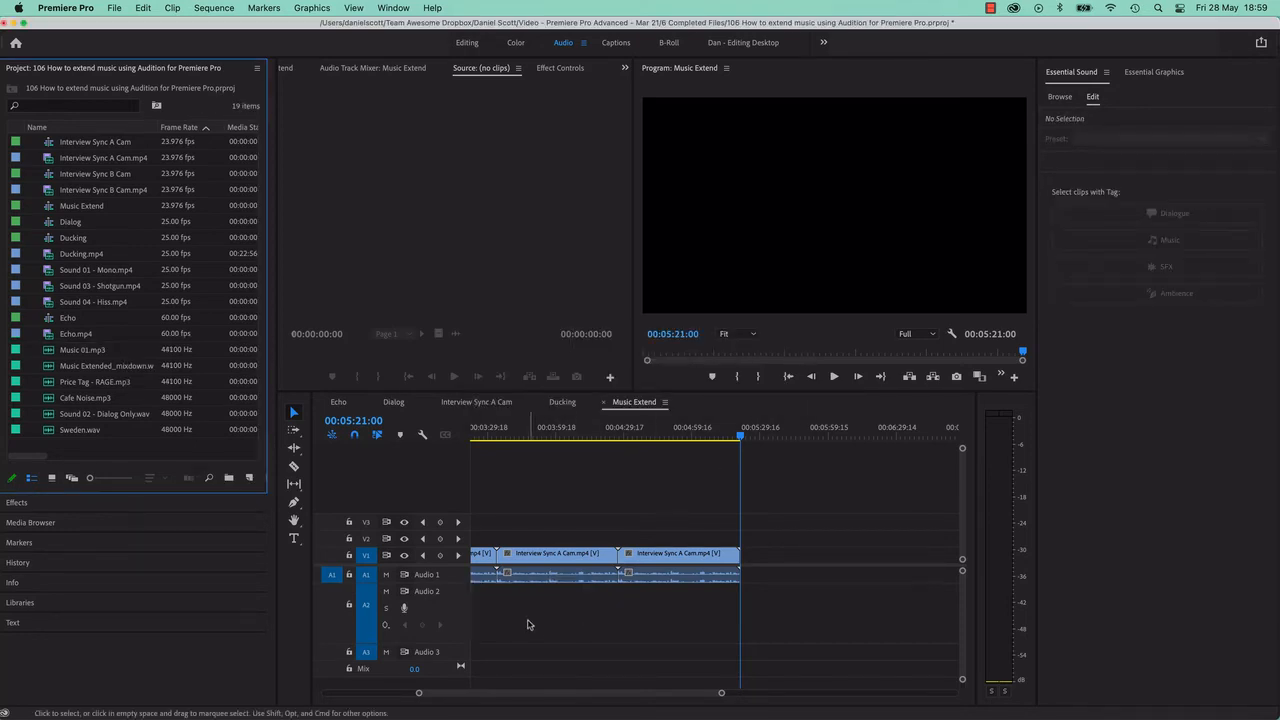
Step: Place Music Extended_mixdown.wav on the Audio 2 track from the start of the Music Extend sequence
key("backslash")
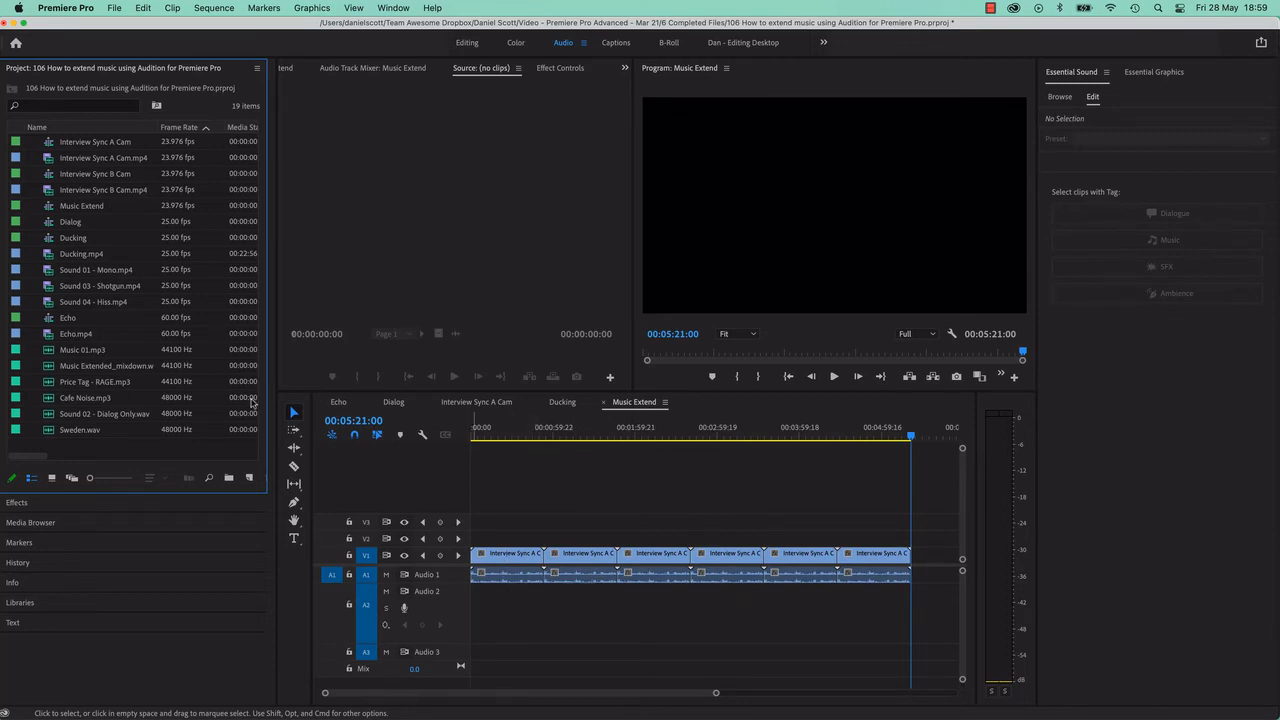
left_click(102, 369)
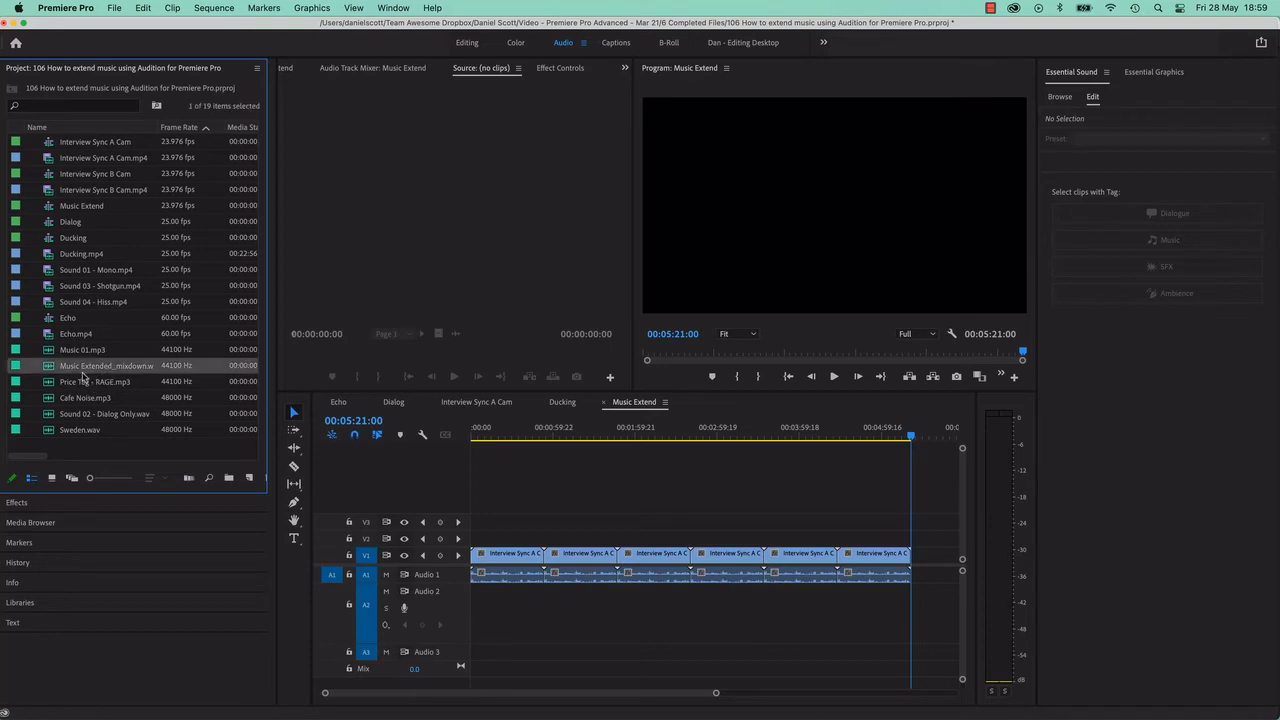
left_click_drag(88, 371, 890, 612)
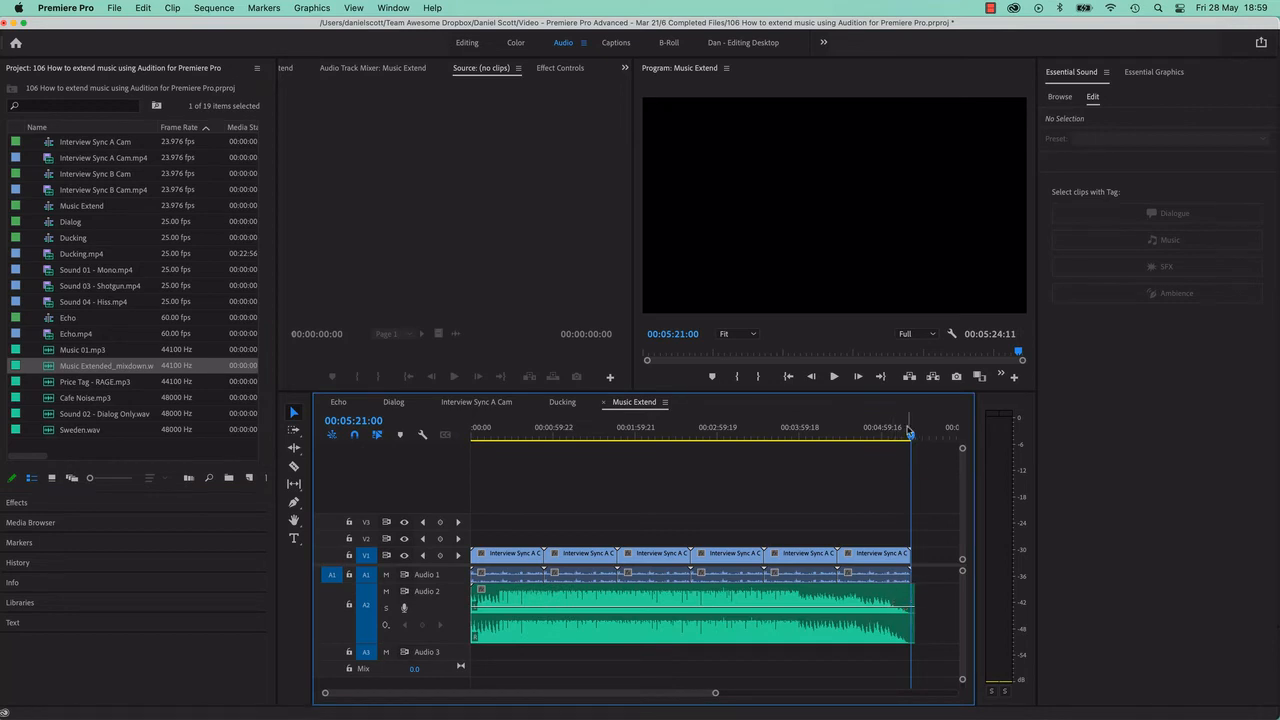
Step: Play the last seconds of the Music Extend sequence to hear how the extended music ends
left_click_drag(911, 436, 899, 438)
key("space")
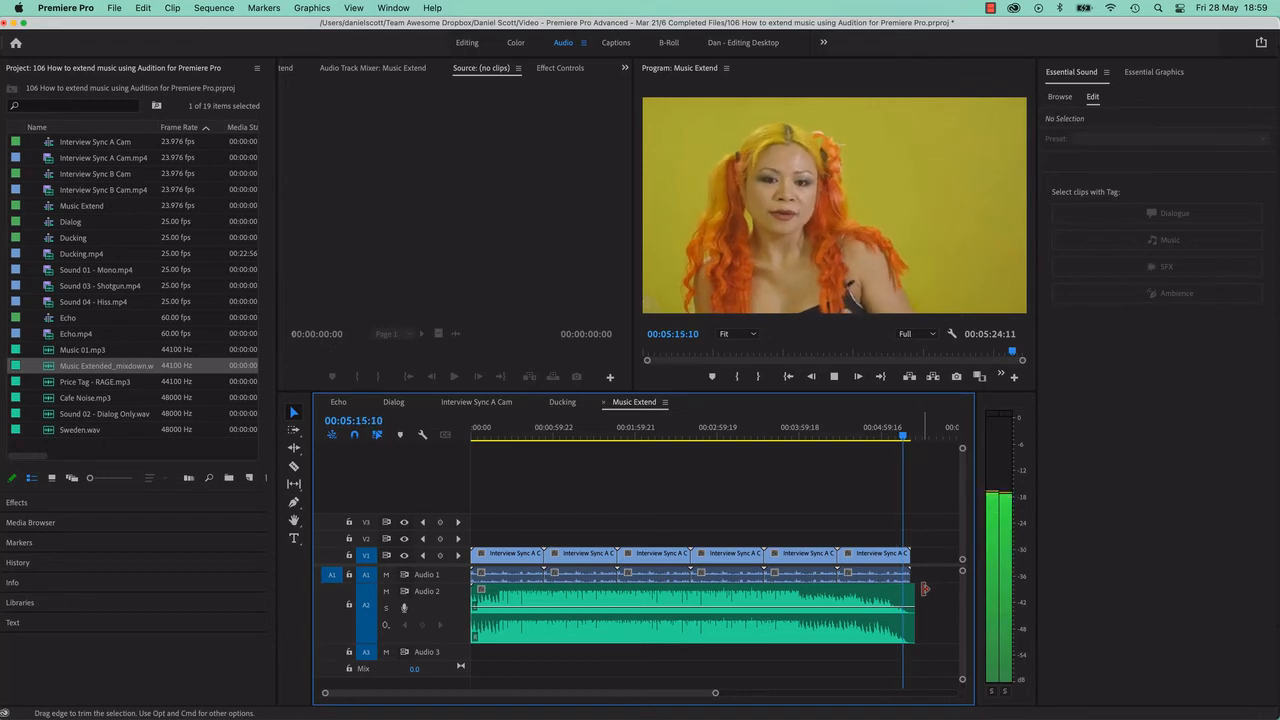
key("space")
Step: Tag the Music Extended_mixdown.wav clip on Audio 2 as Music and auto-match its loudness
left_click(850, 598)
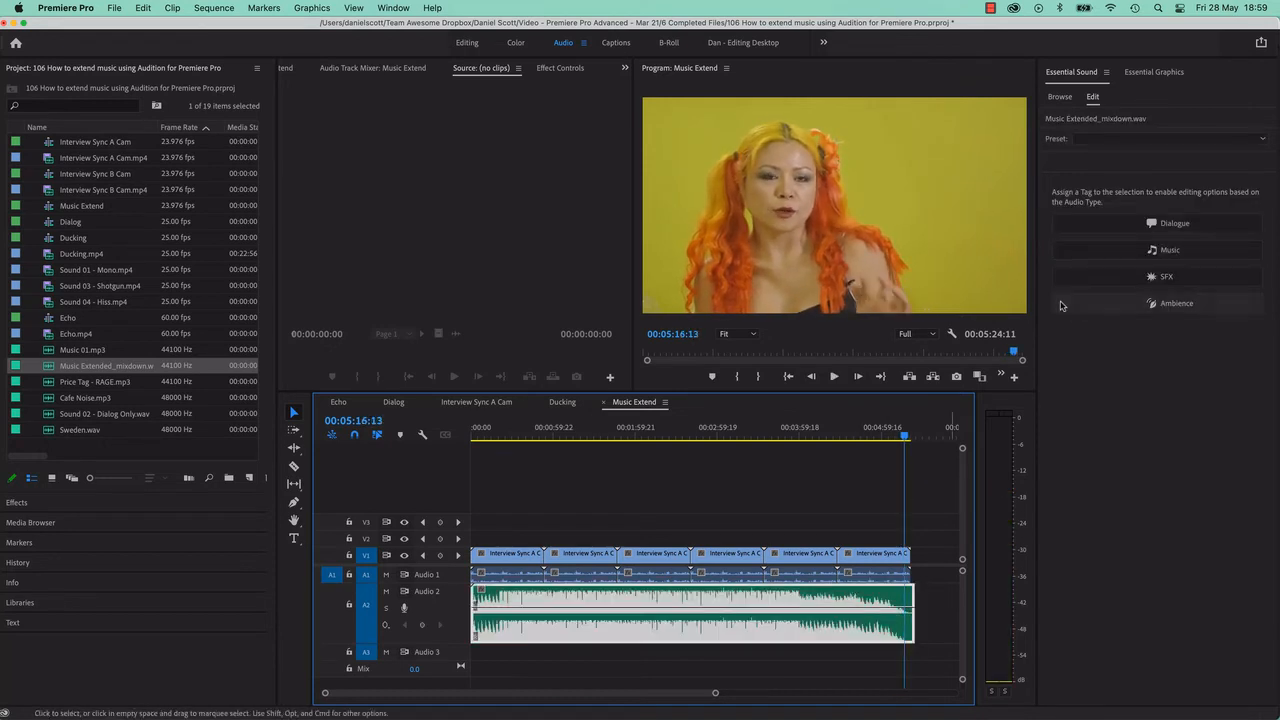
left_click(1160, 253)
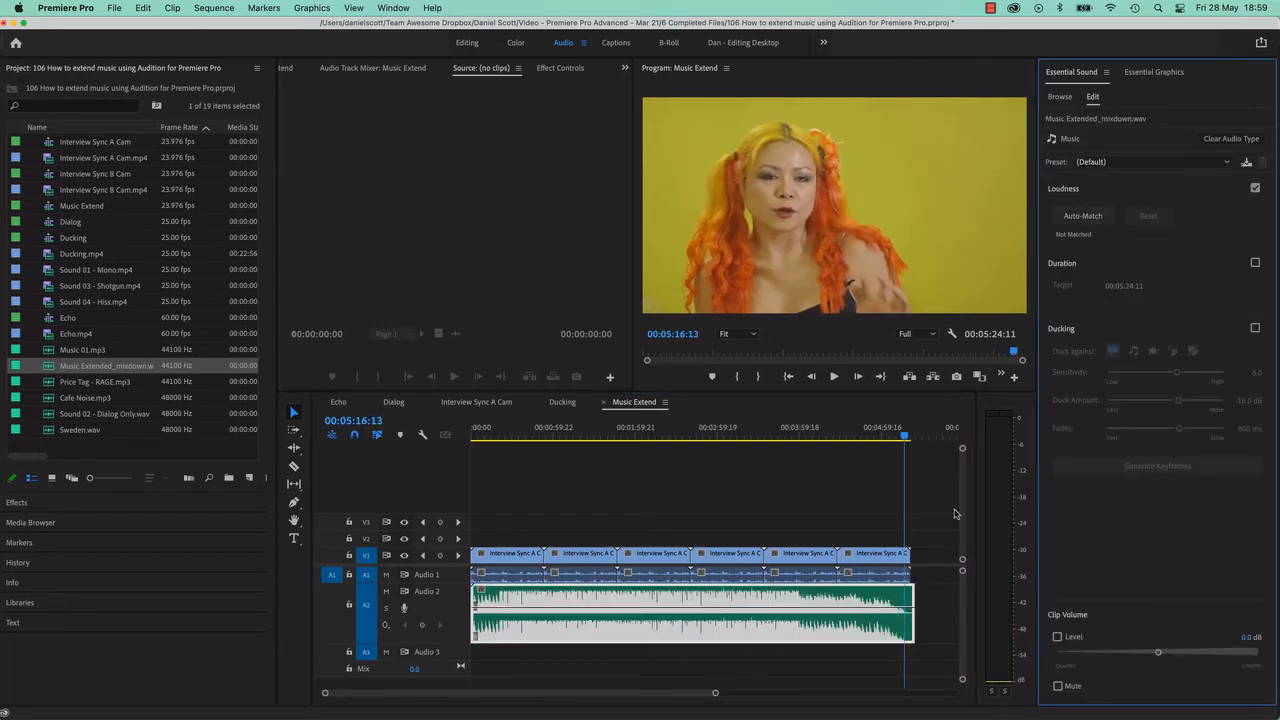
left_click(1088, 216)
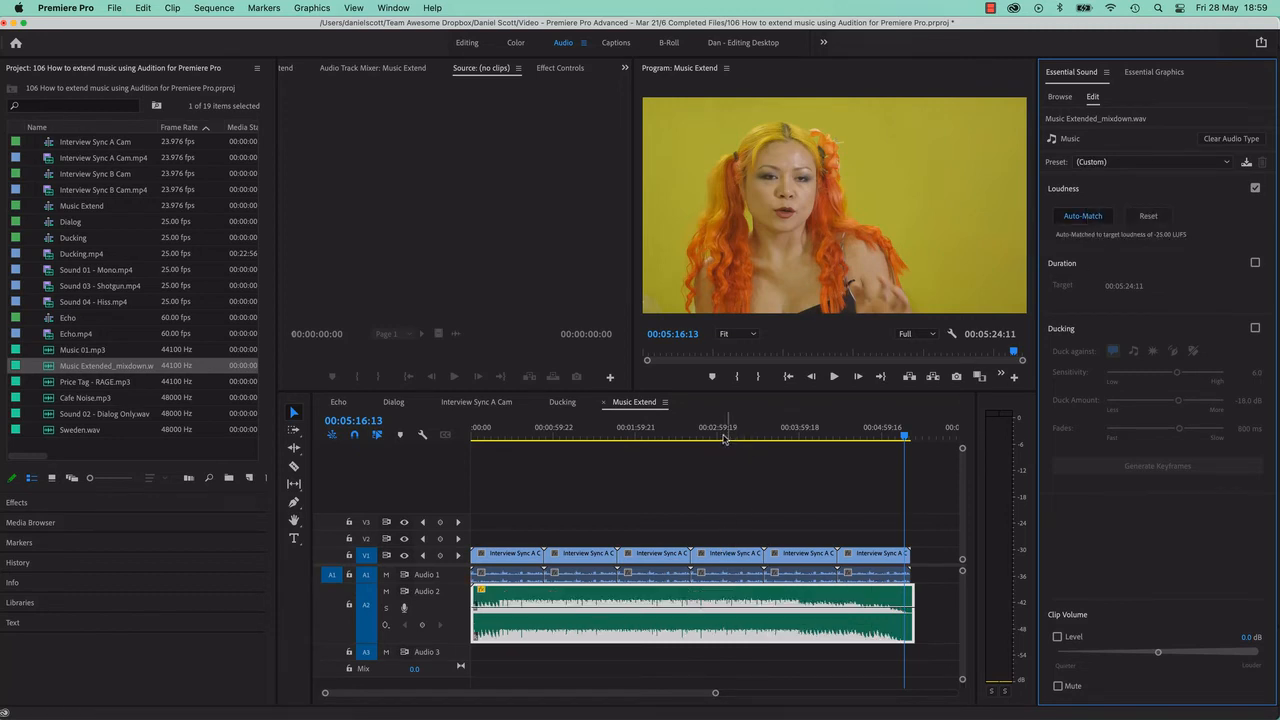
Step: Play the sequence from about 2:30 to hear the music level, and select all interview clips on V1 and Audio 1
left_click_drag(726, 433, 670, 435)
key("space")
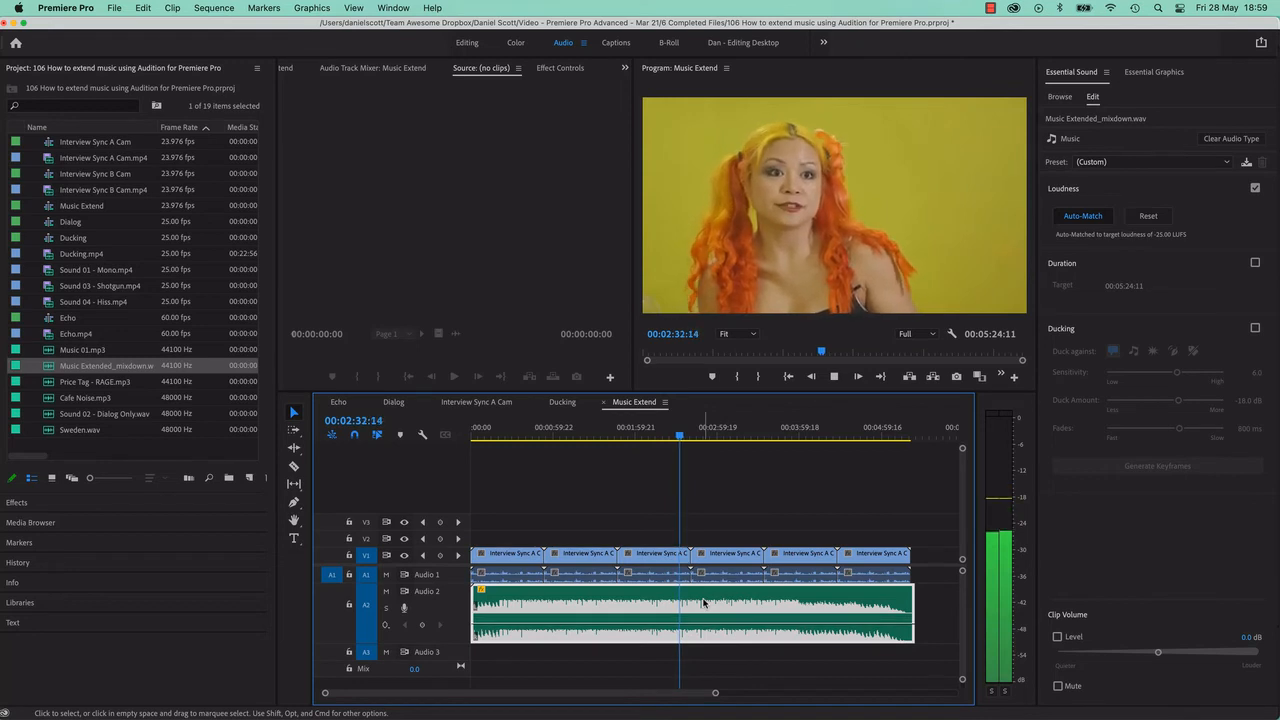
key("space")
left_click_drag(875, 528, 506, 576)
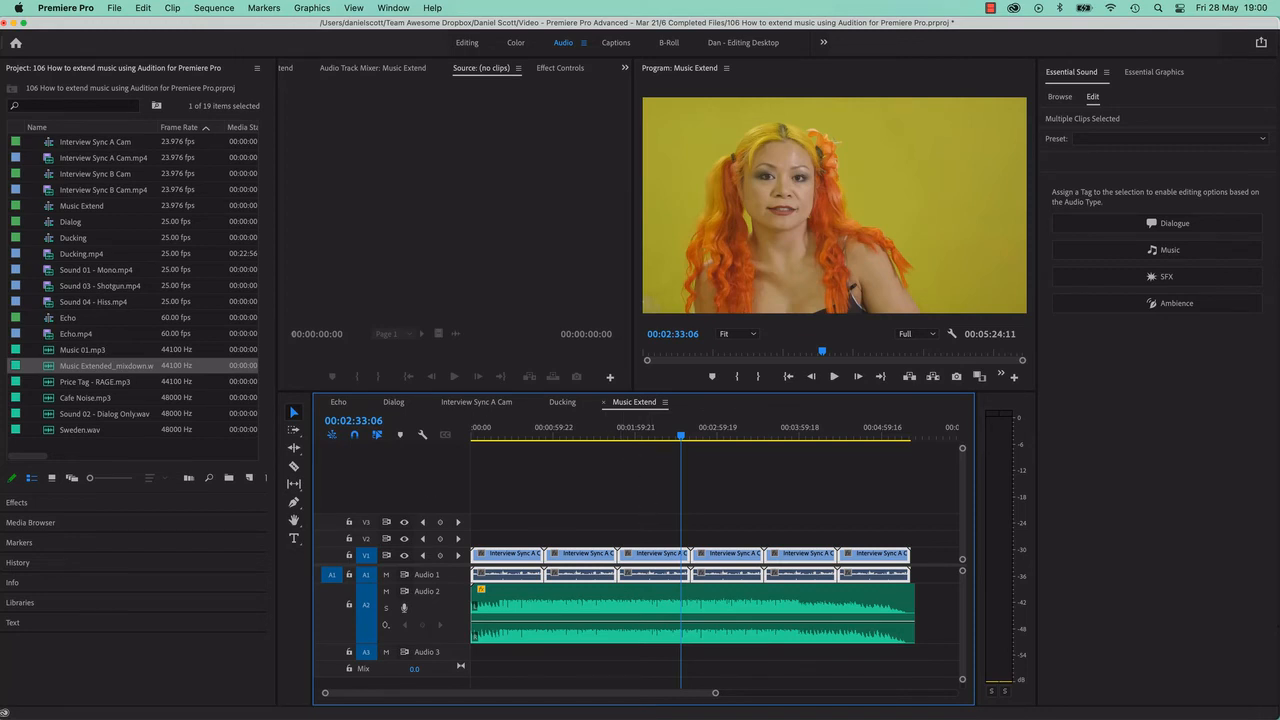
Step: Switch to Audition and select the remixed Music 01 Audio Extracted_1 clip on Track 1
key("super+Tab")
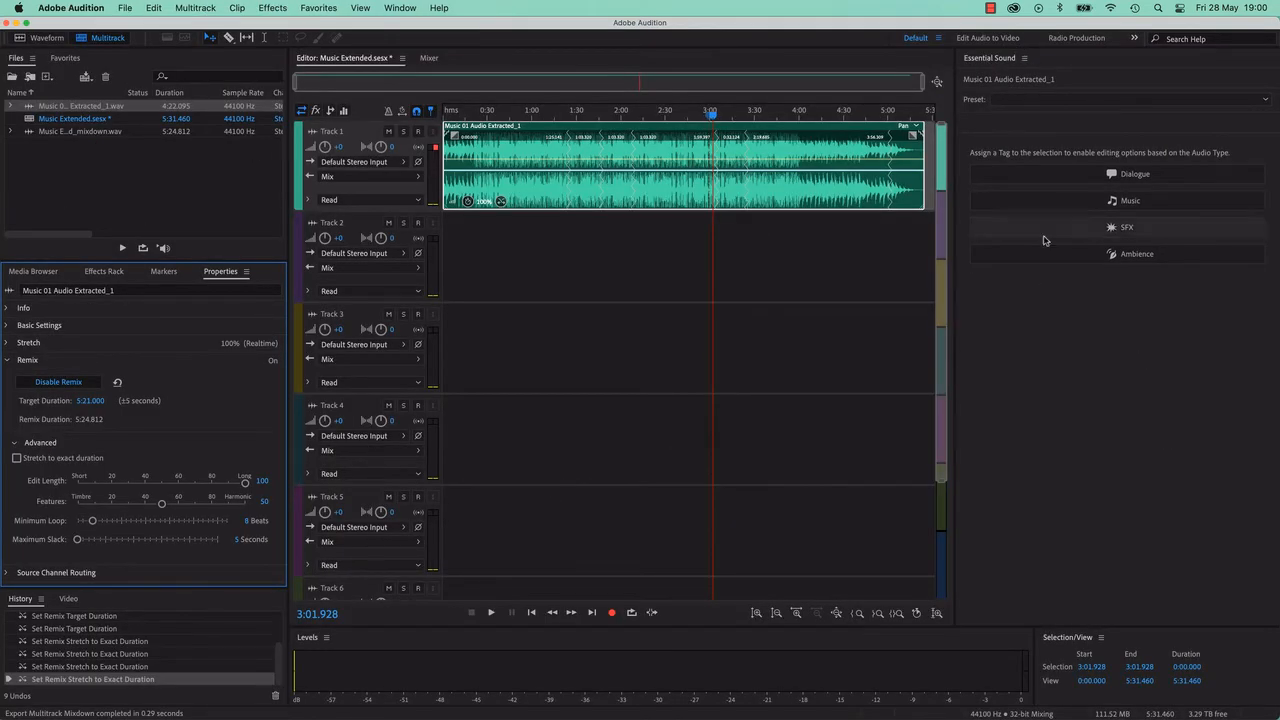
left_click(400, 8)
mouse_move(450, 27)
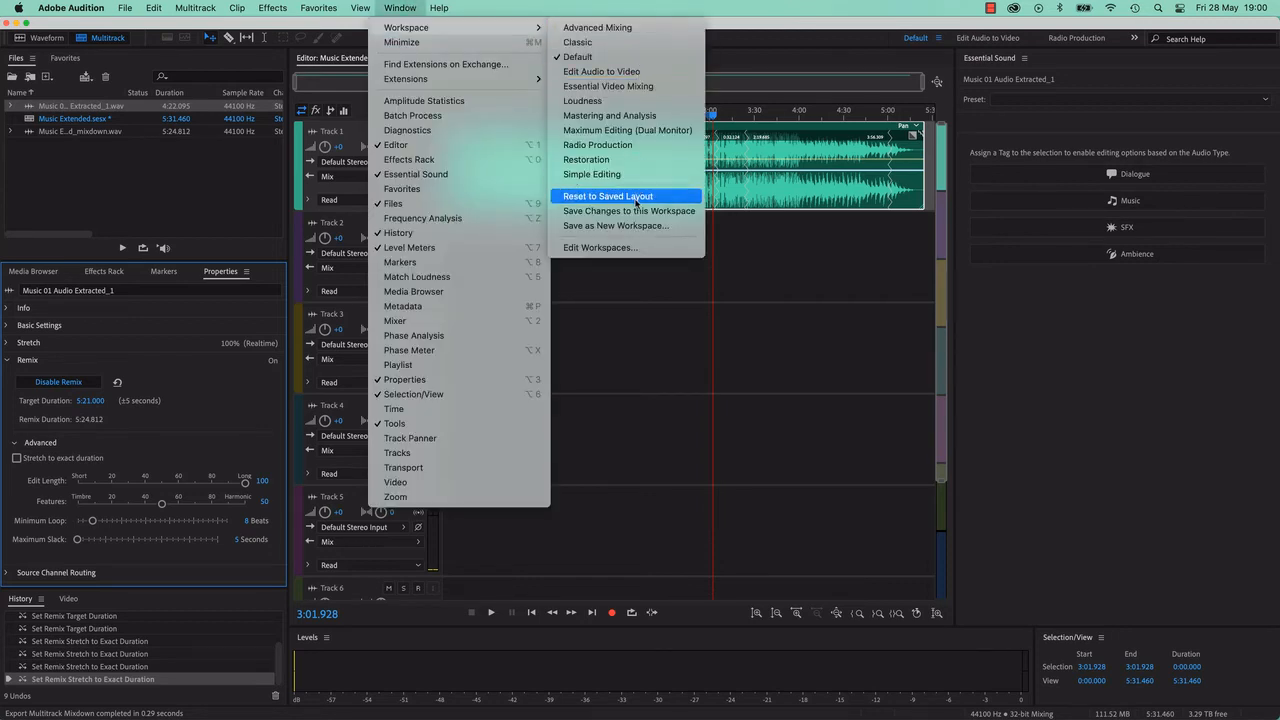
mouse_move(92, 12)
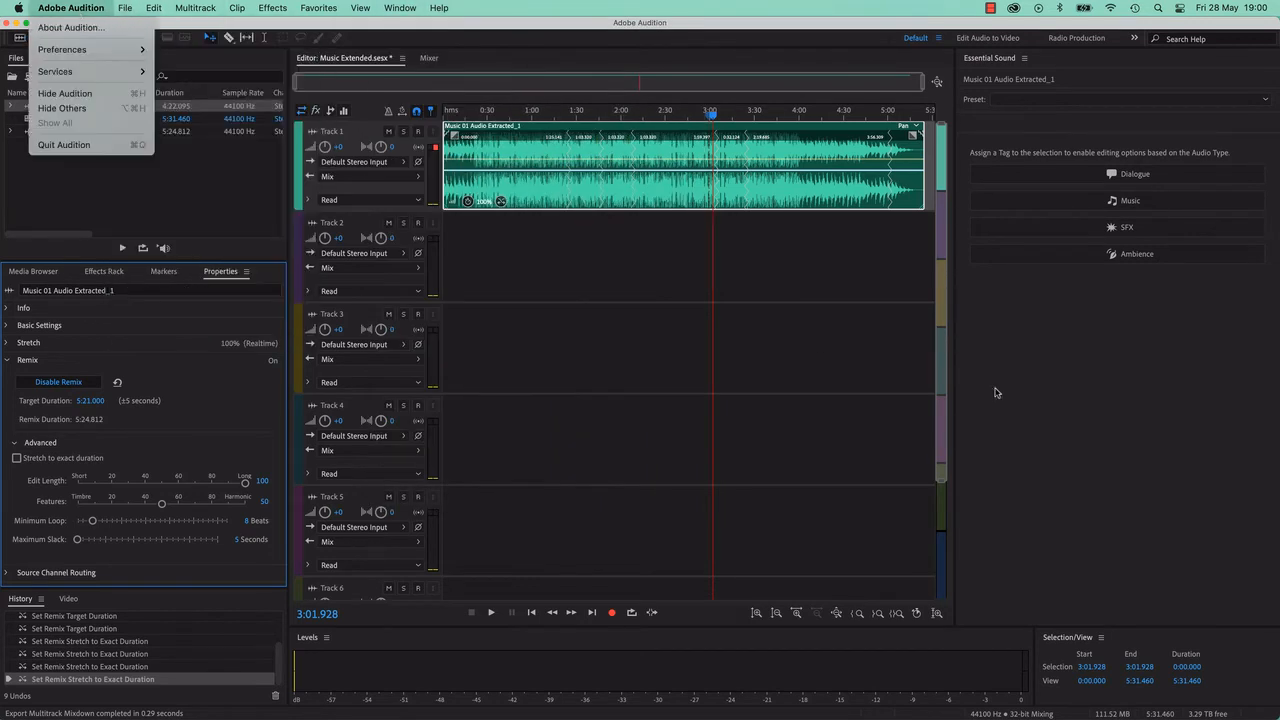
left_click(1165, 433)
left_click(782, 194)
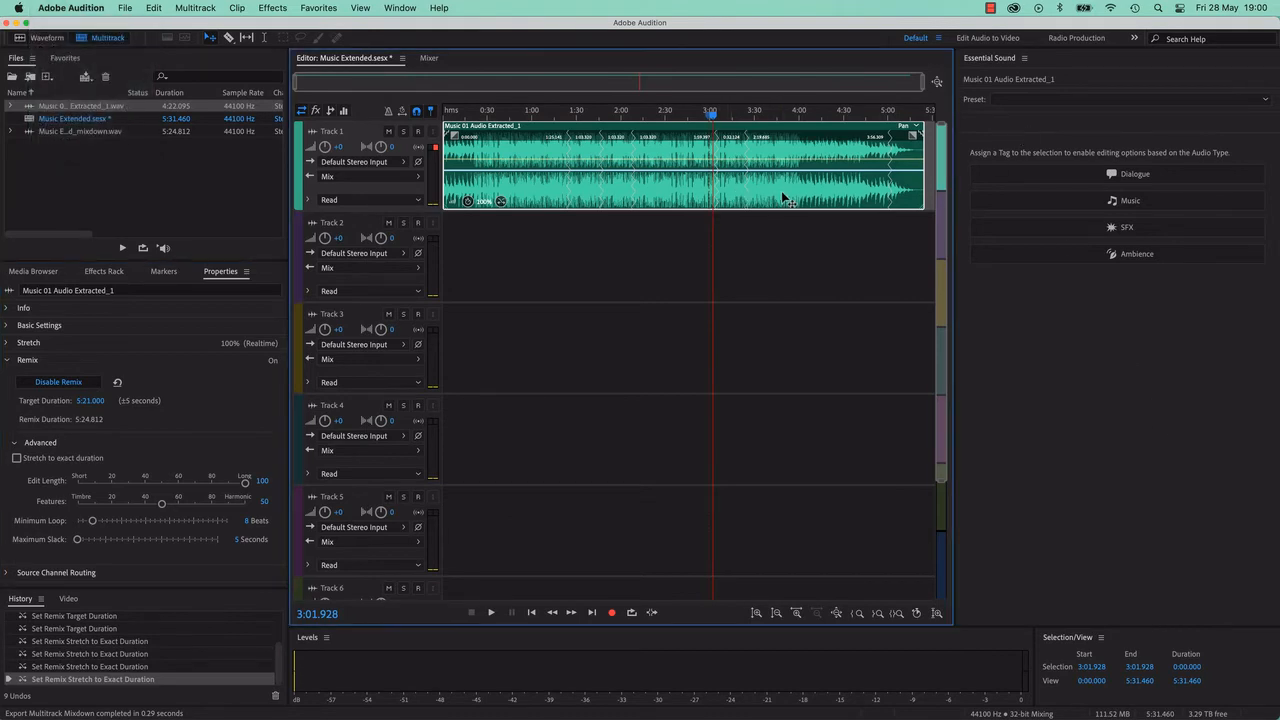
Step: Tag the remixed clip as Dialogue, try auto-matching its loudness, and undo the loudness adjustment
left_click(1134, 173)
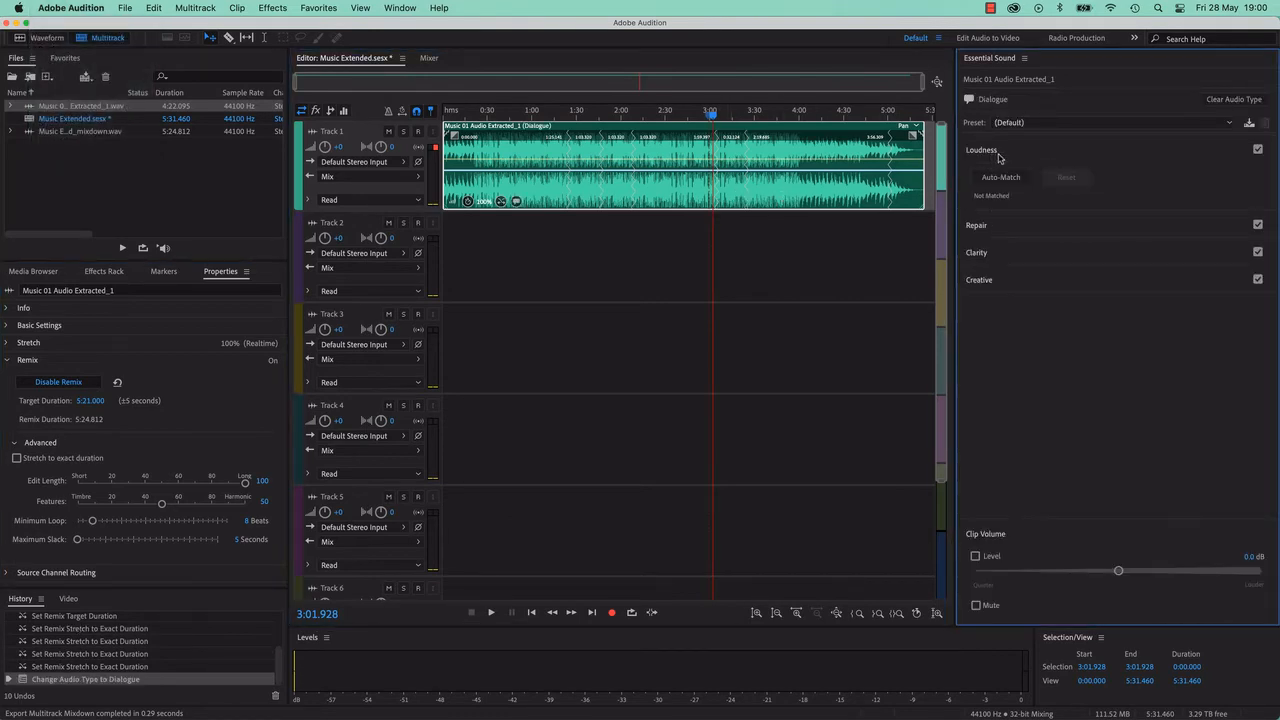
left_click(1000, 177)
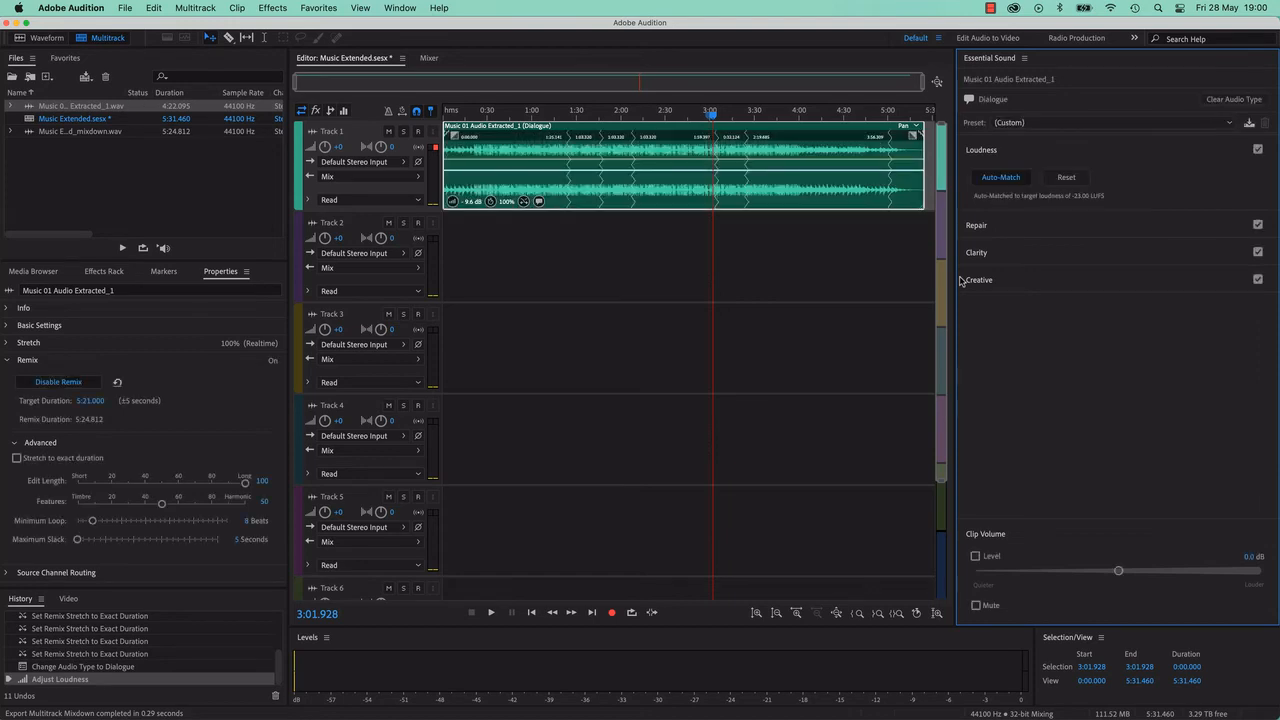
key("super+z")
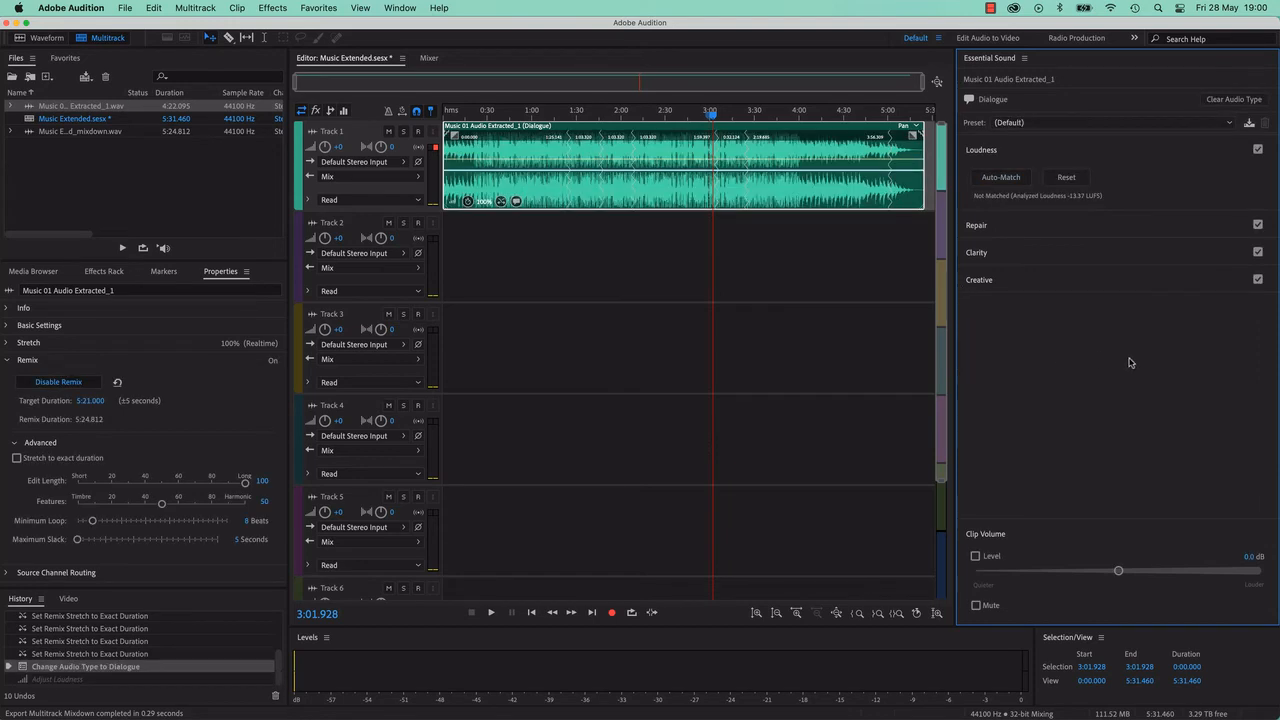
left_click(1041, 157)
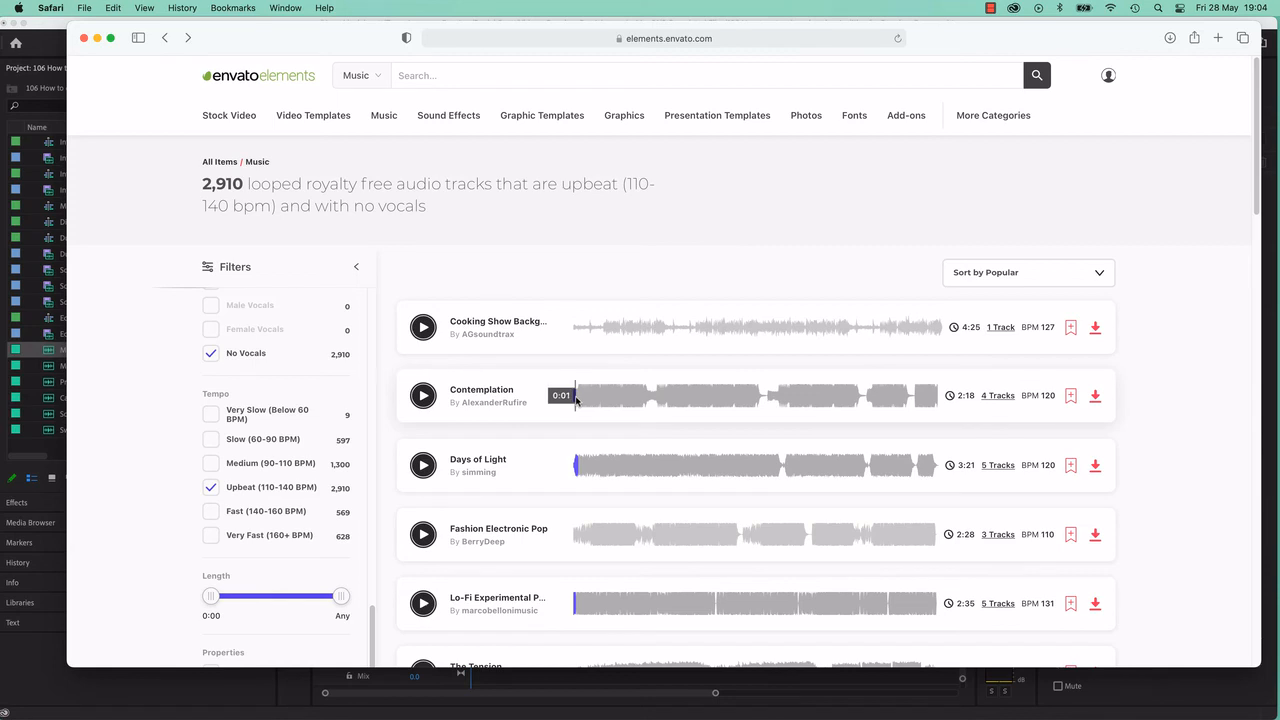
Step: Preview the Contemplation track on Envato Elements from its beginning and near its end, pausing the playback
left_click(576, 400)
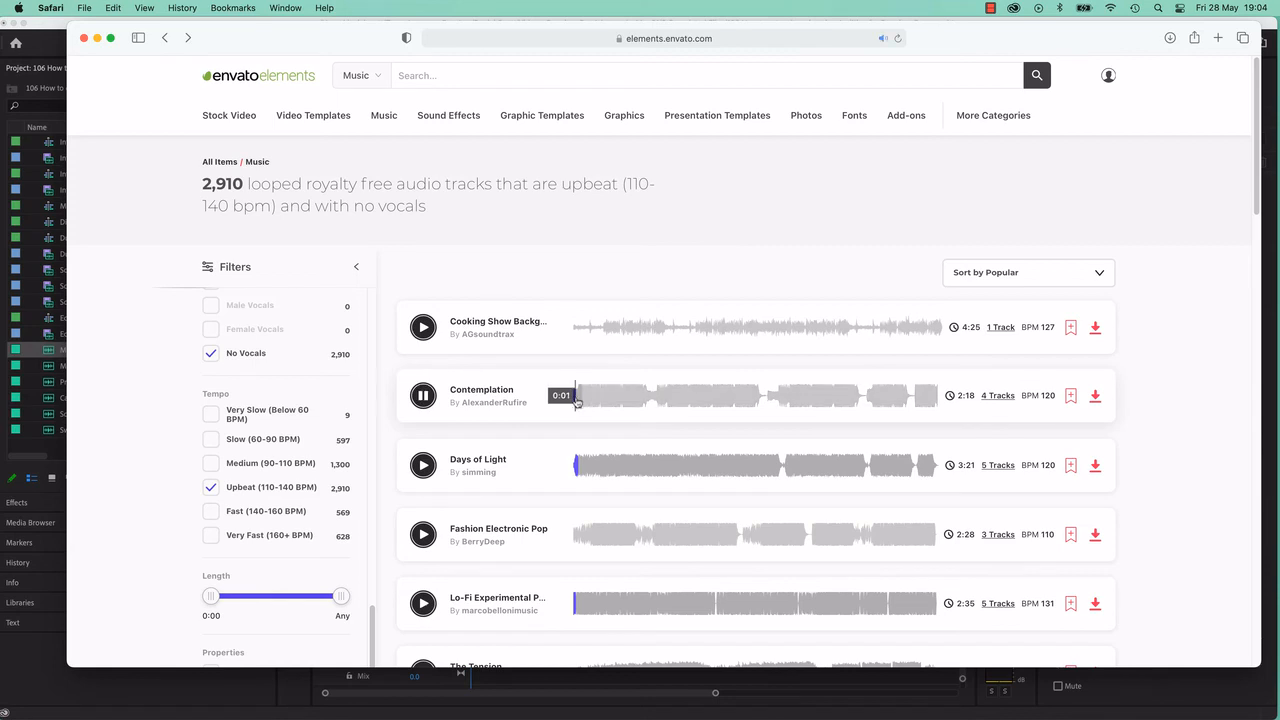
left_click(423, 396)
mouse_move(994, 404)
left_click(913, 398)
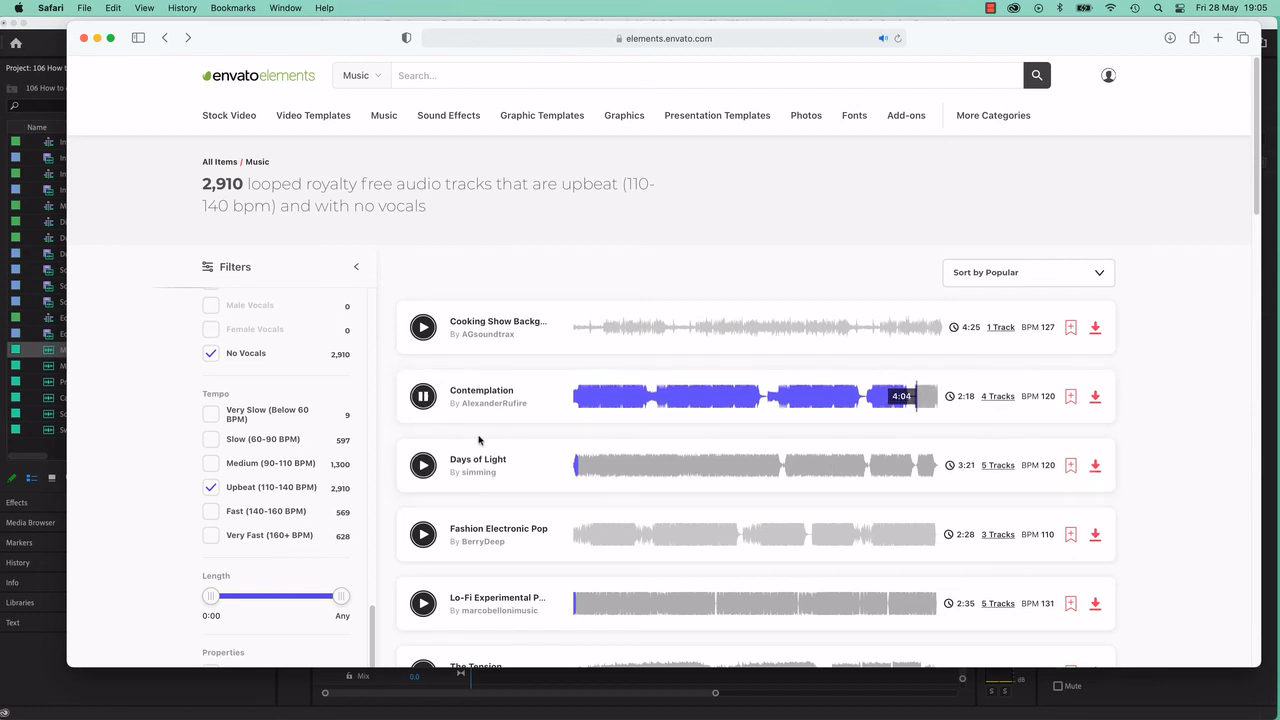
left_click(423, 396)
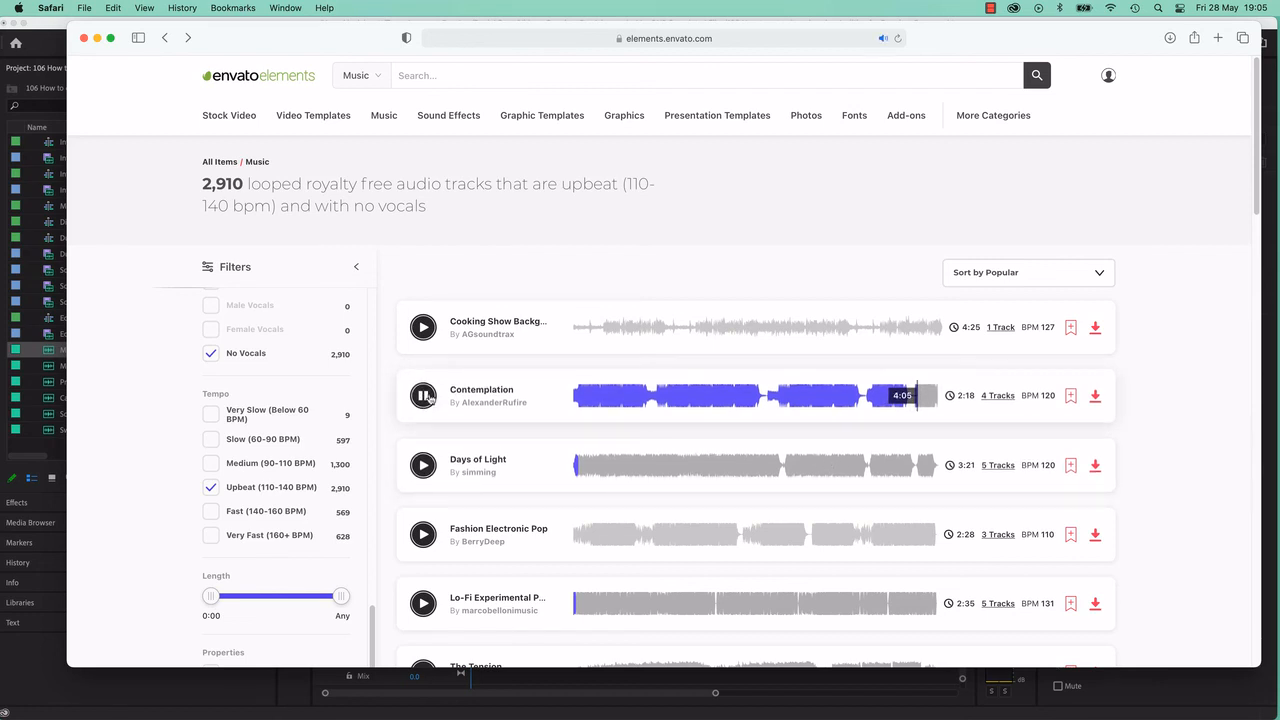
left_click(913, 388)
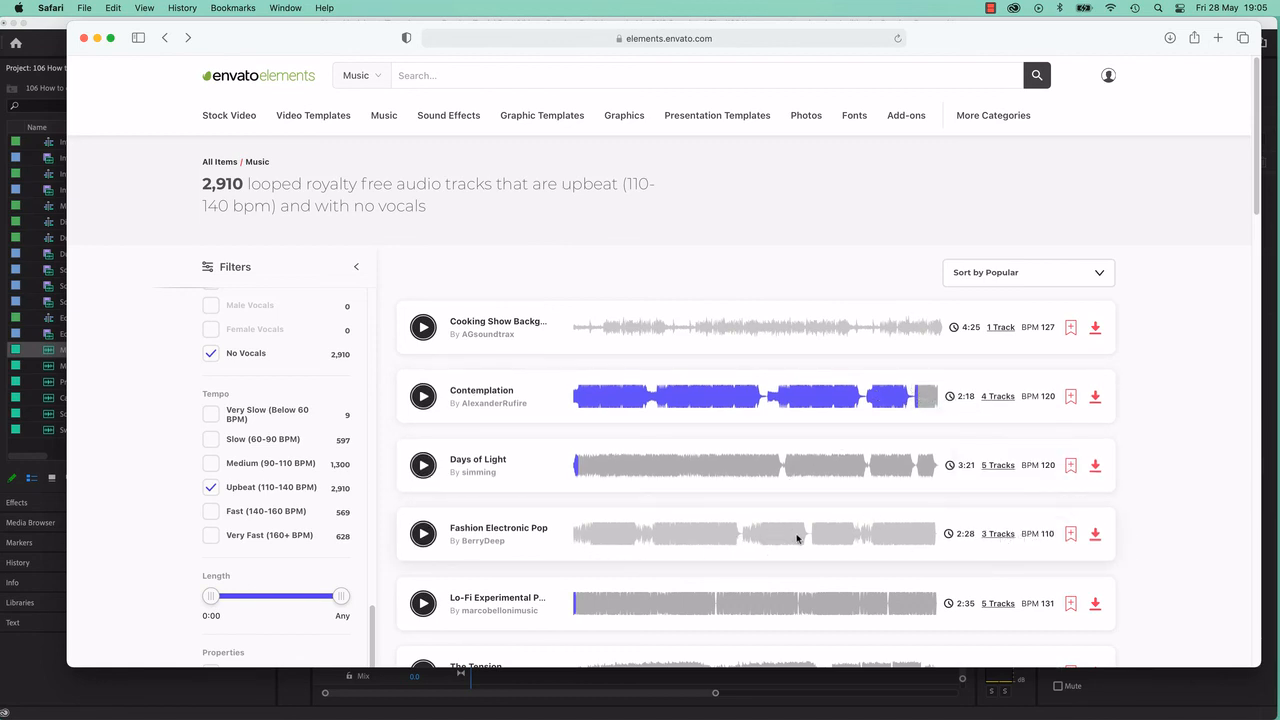
Step: Browse the filtered list of looped, upbeat music tracks without vocals down to the end of the results page
scroll(789, 555, "down", 5)
scroll(749, 460, "down", 3)
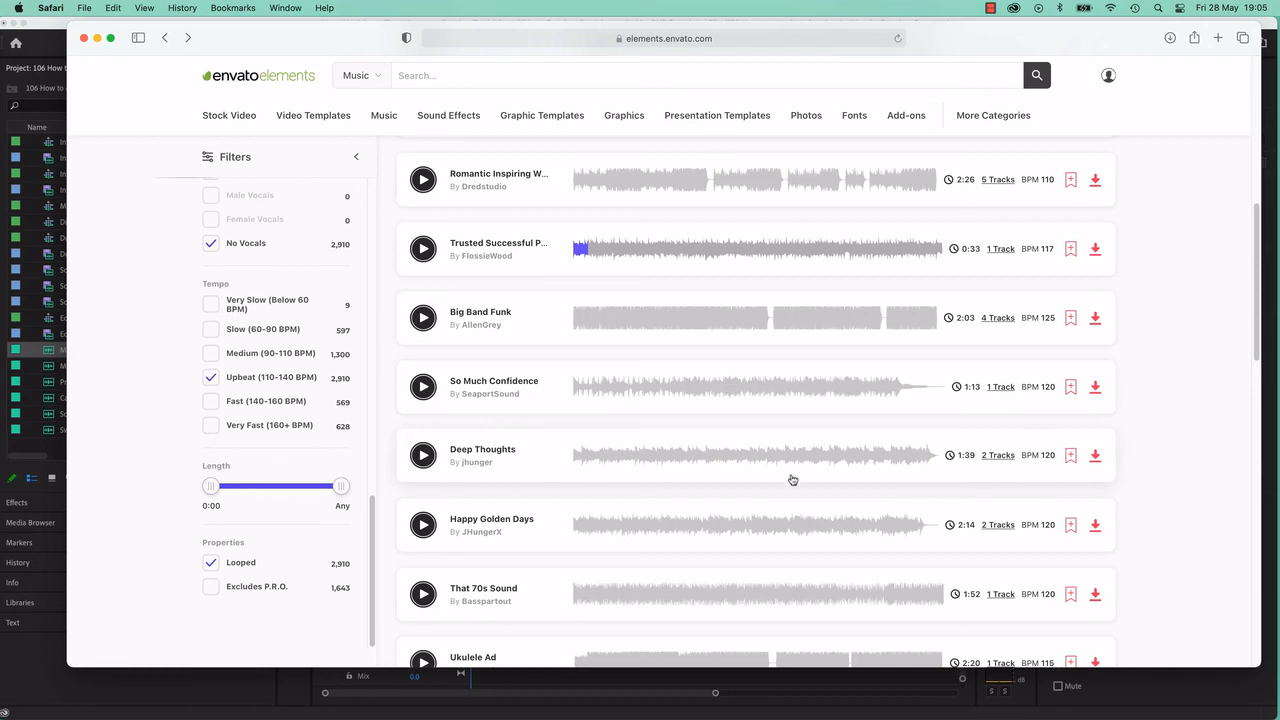
scroll(789, 490, "down", 2)
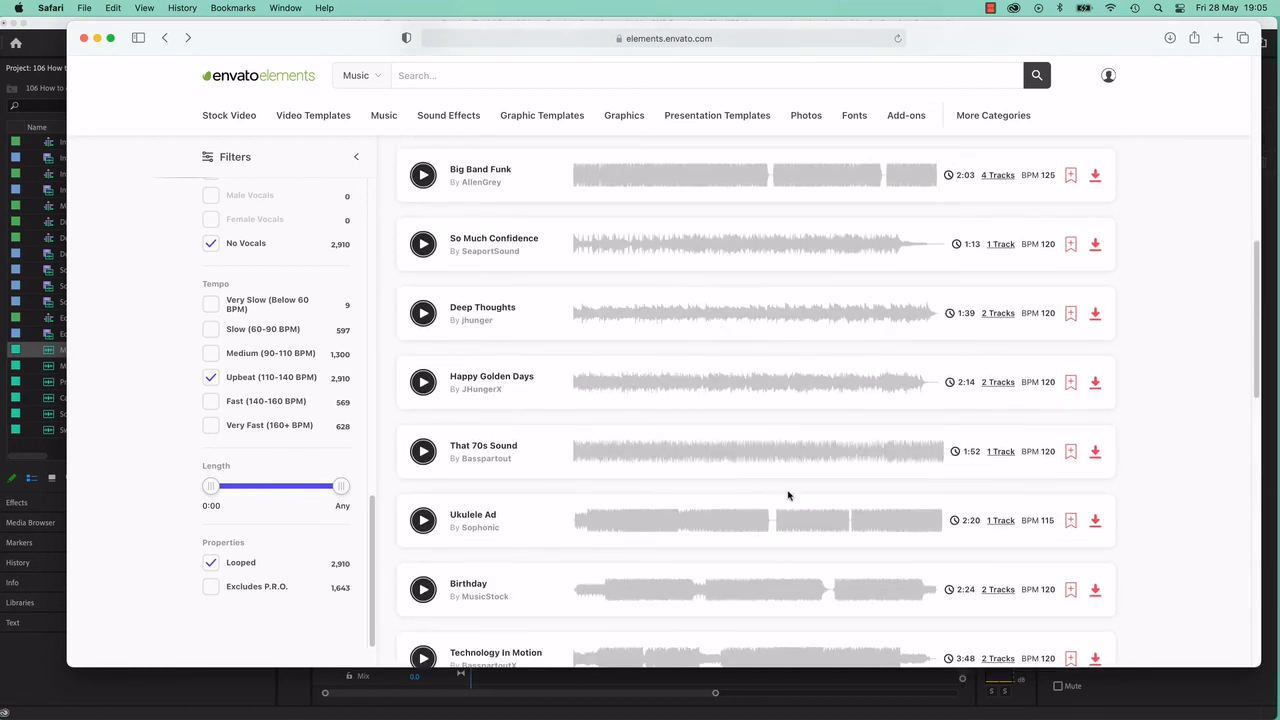
scroll(788, 495, "down", 4)
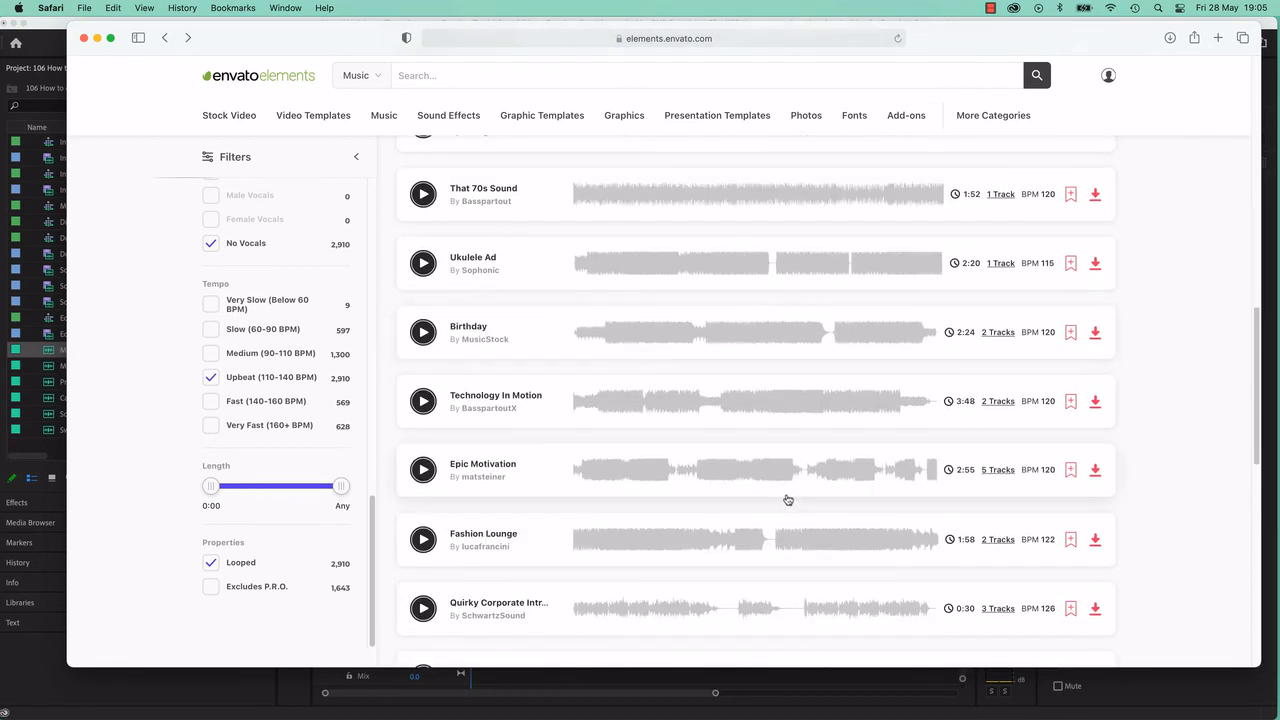
scroll(805, 480, "down", 4)
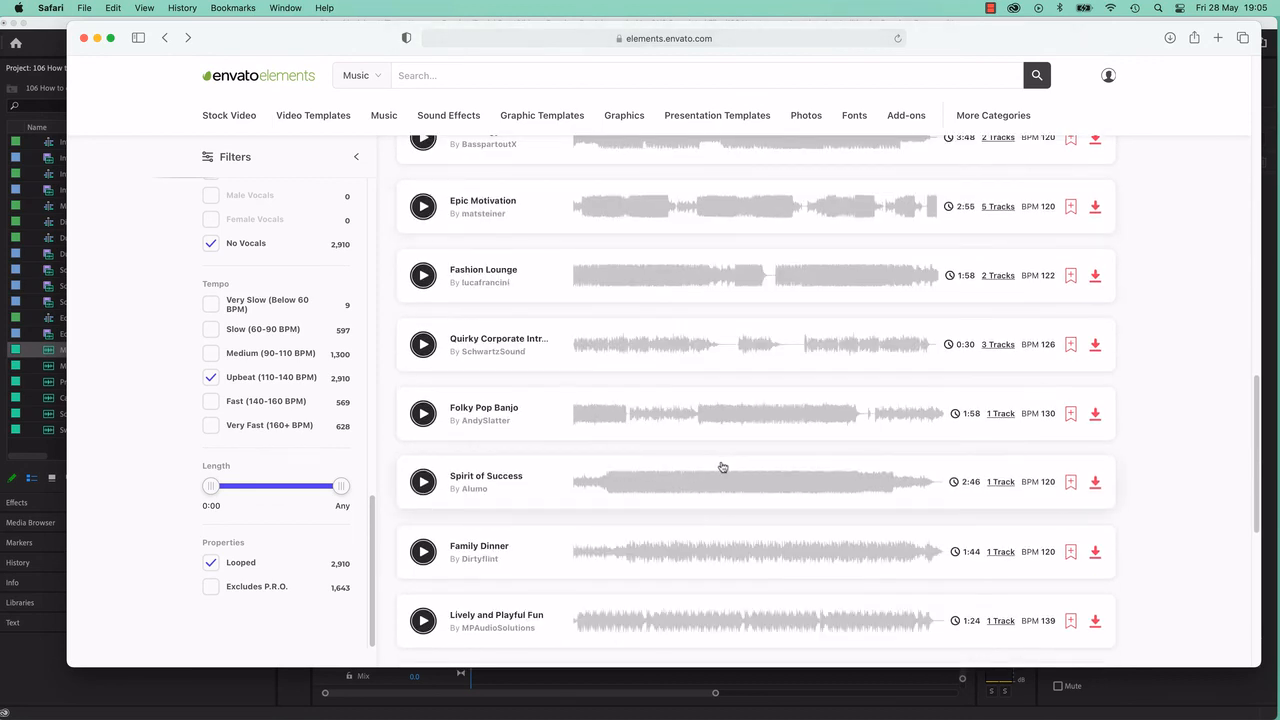
scroll(755, 492, "down", 2)
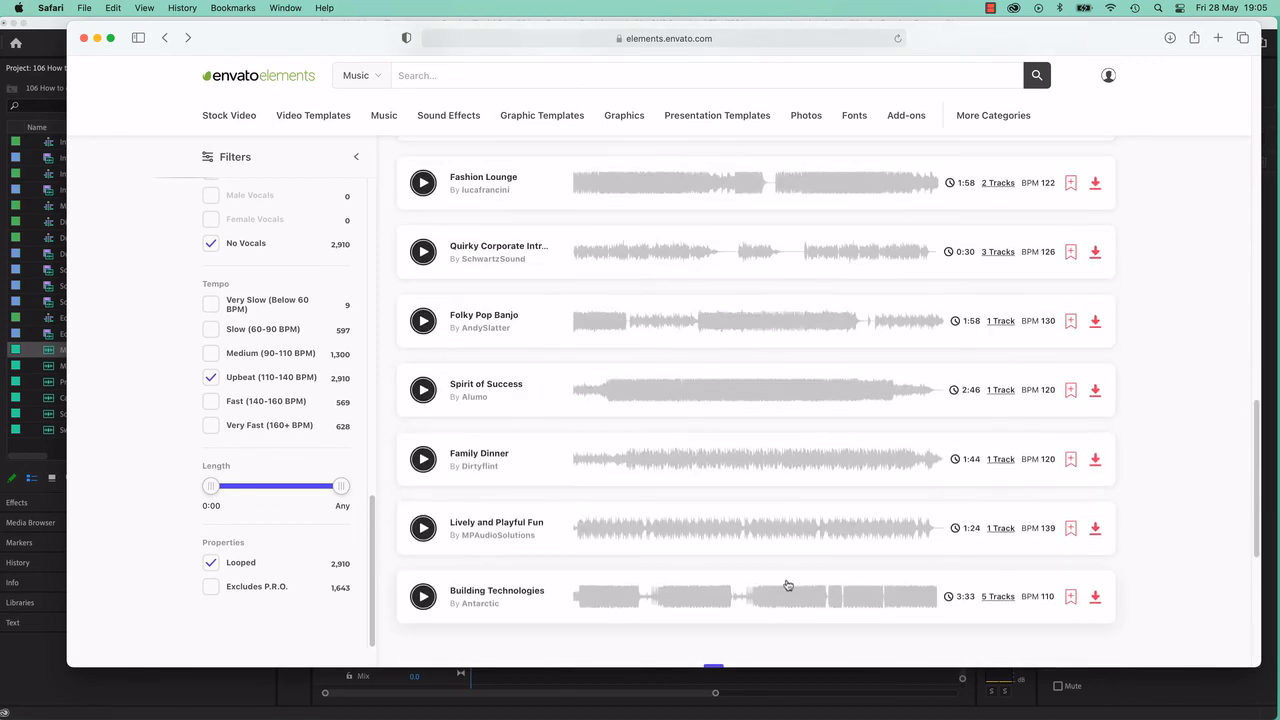
scroll(785, 584, "down", 1)
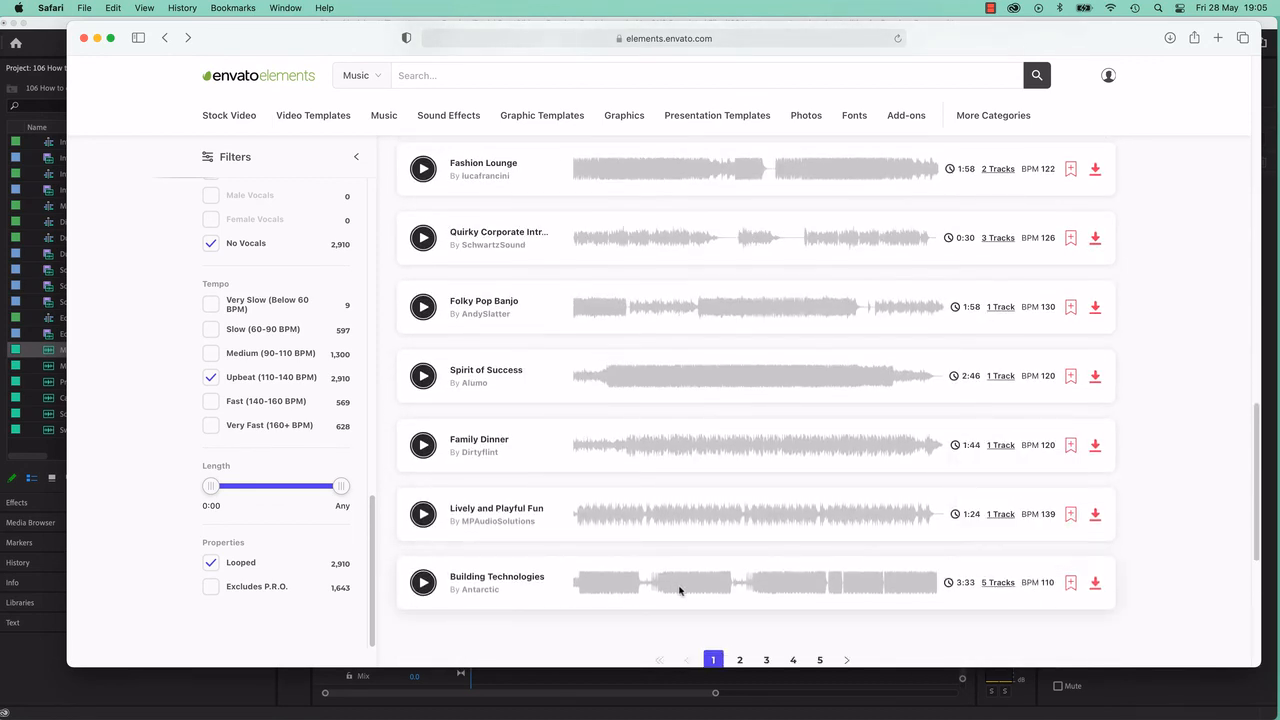